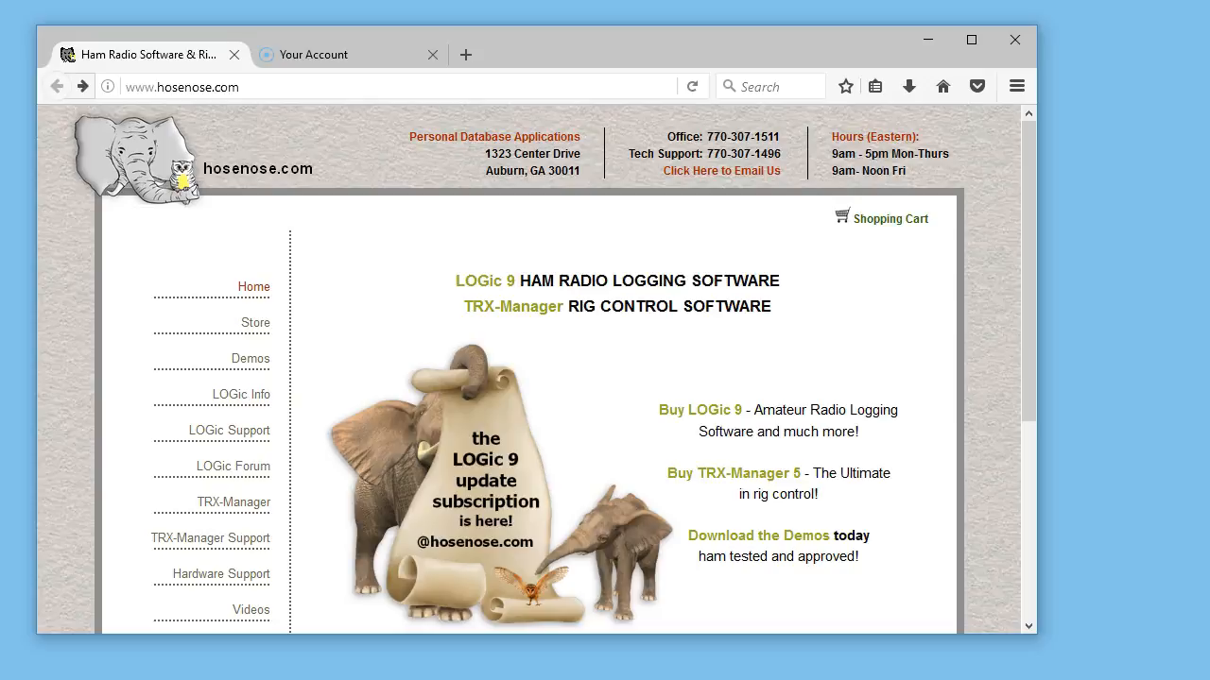
# Open the hosenose.com Demos page and save the LOGic demo installer, logicdemo.exe.
pyautogui.click(251, 359)
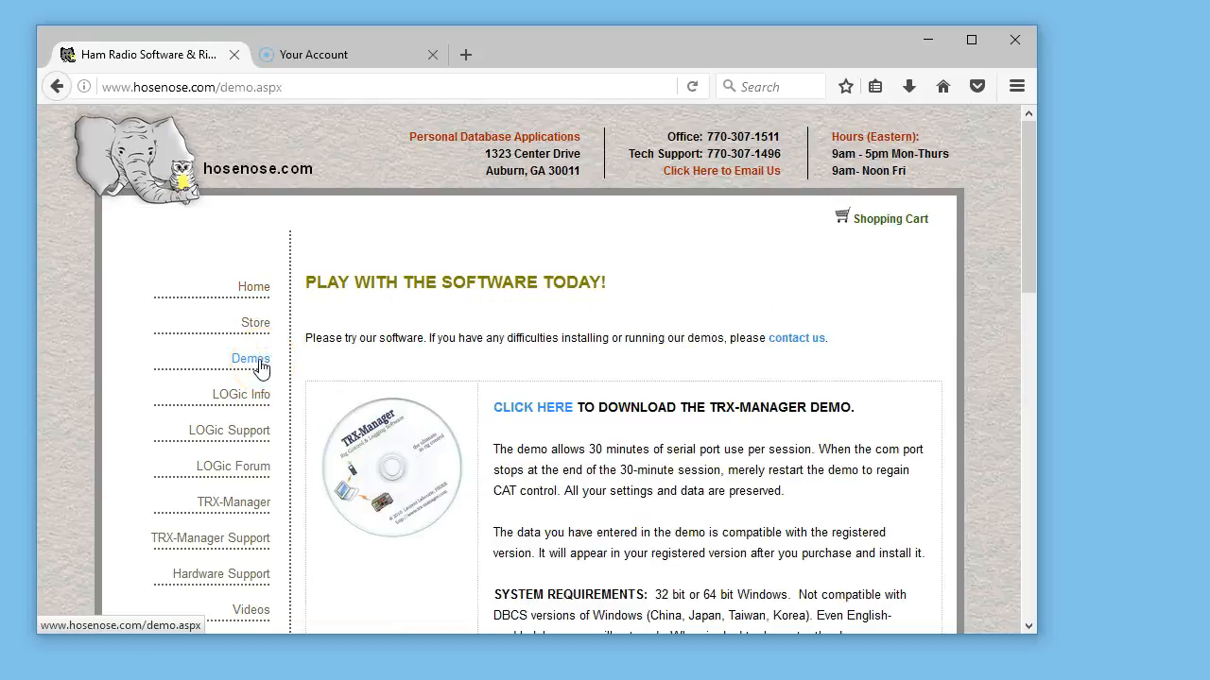
pyautogui.scroll(-2, 462, 412)
pyautogui.scroll(-6, 462, 412)
pyautogui.click(526, 287)
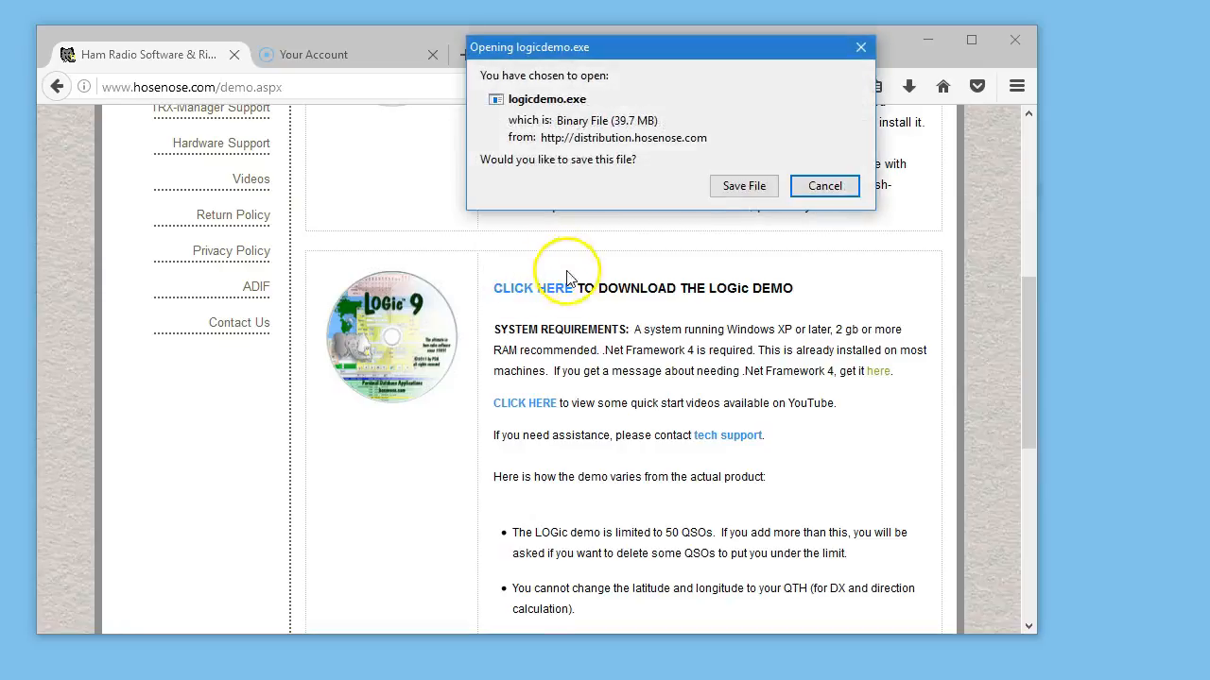
pyautogui.click(743, 187)
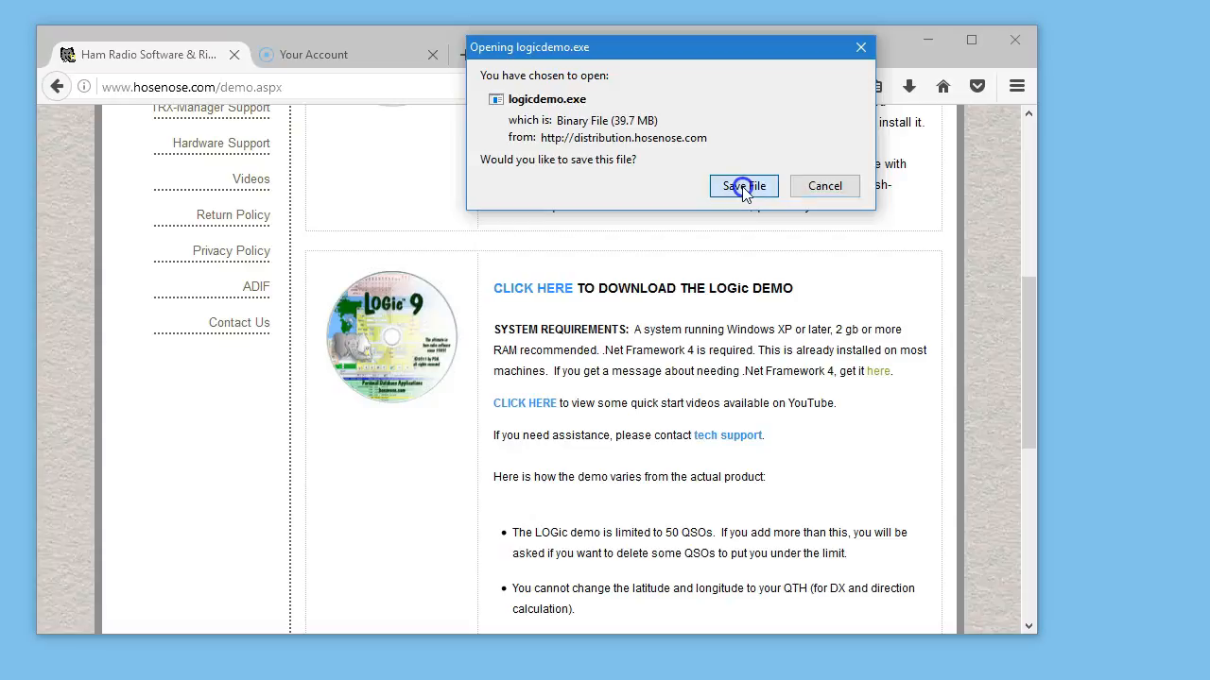
pyautogui.click(743, 186)
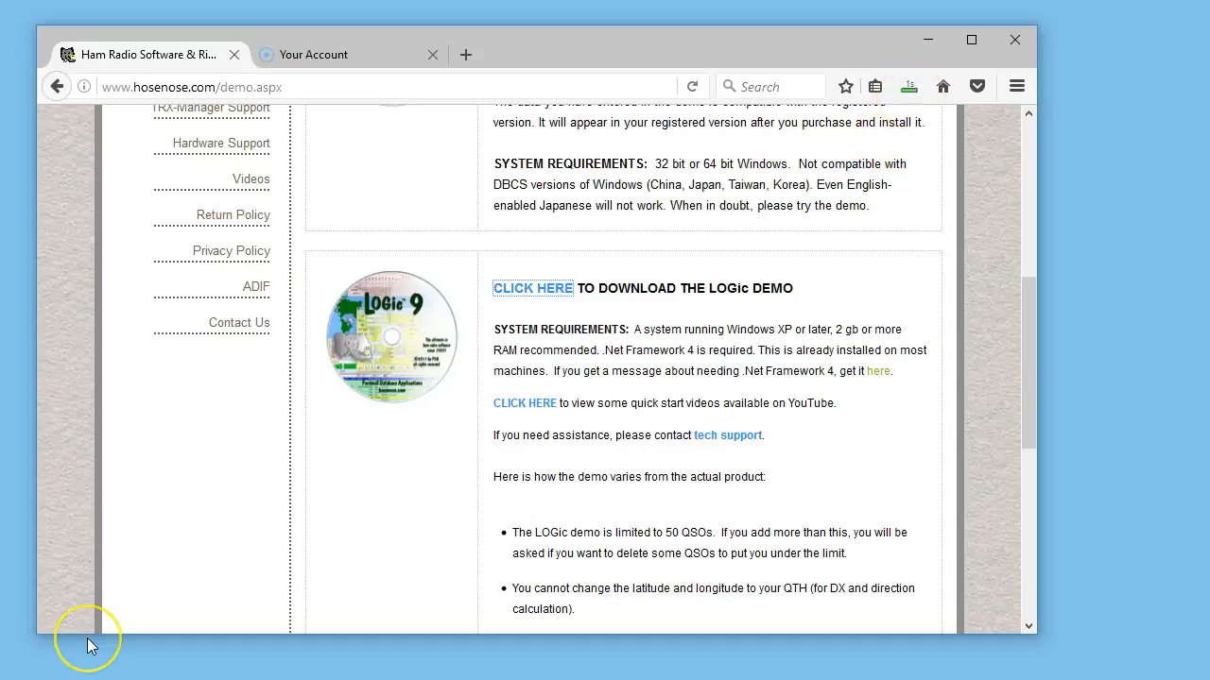
# Run the downloaded logicdemo(1).exe despite the SmartScreen block, and exit the setup wizard without installing.
pyautogui.click(910, 86)
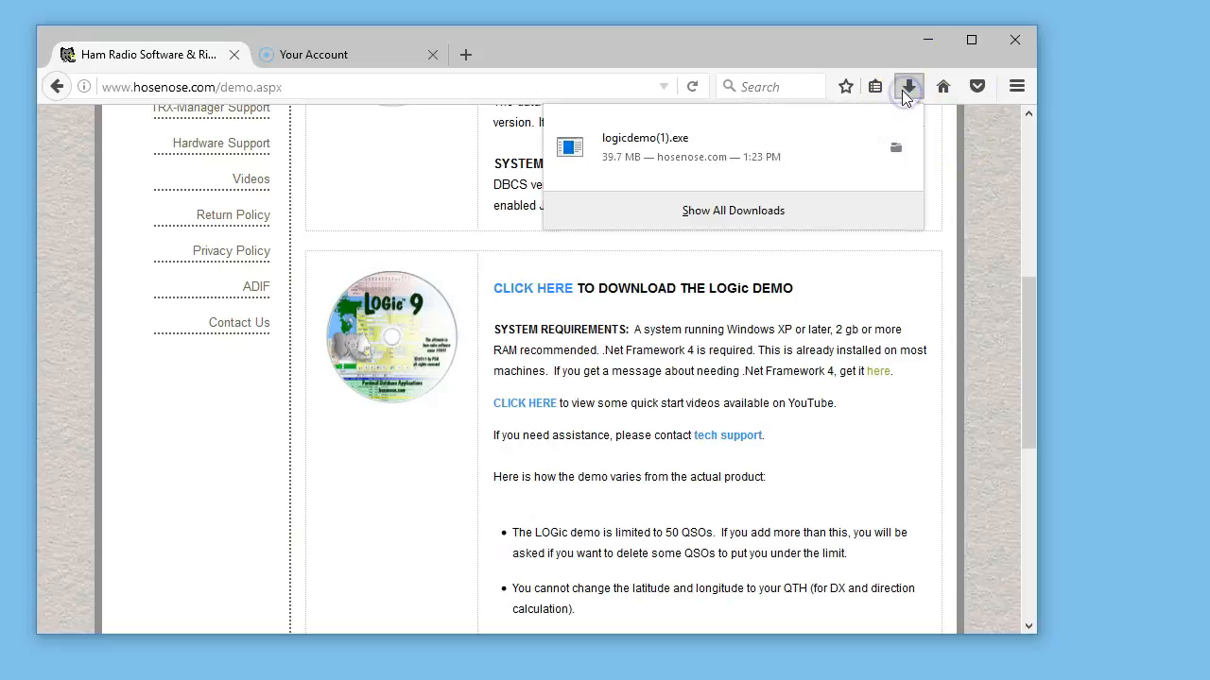
pyautogui.click(697, 151)
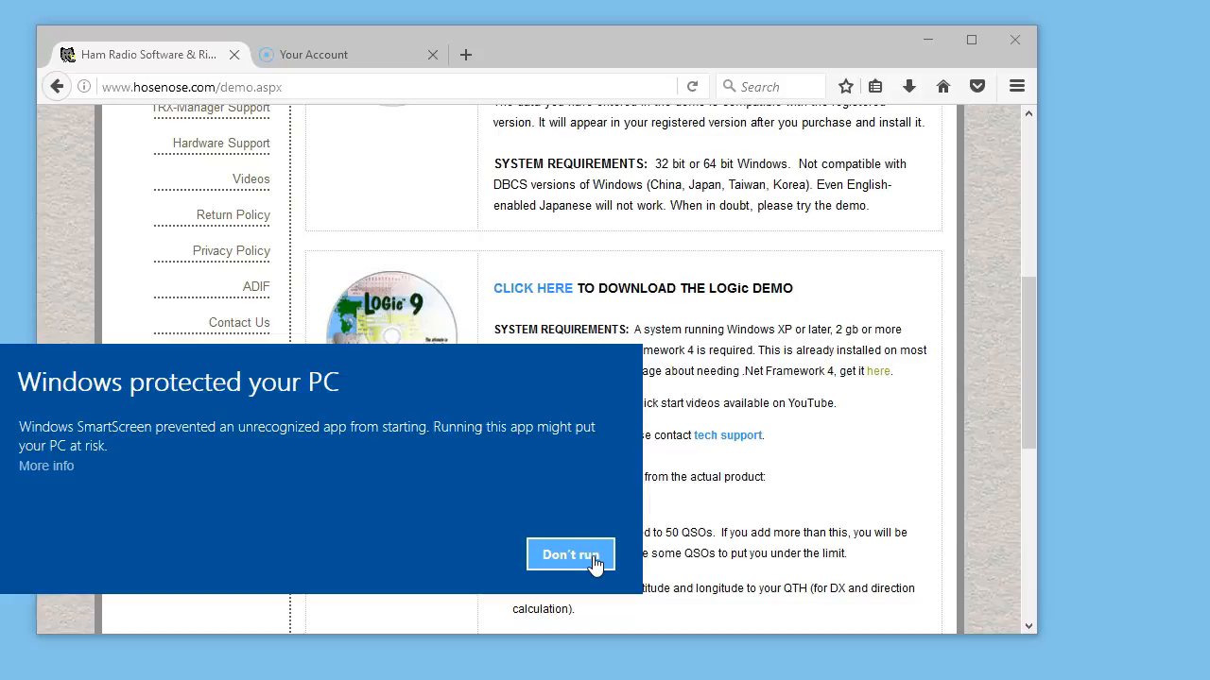
pyautogui.click(47, 468)
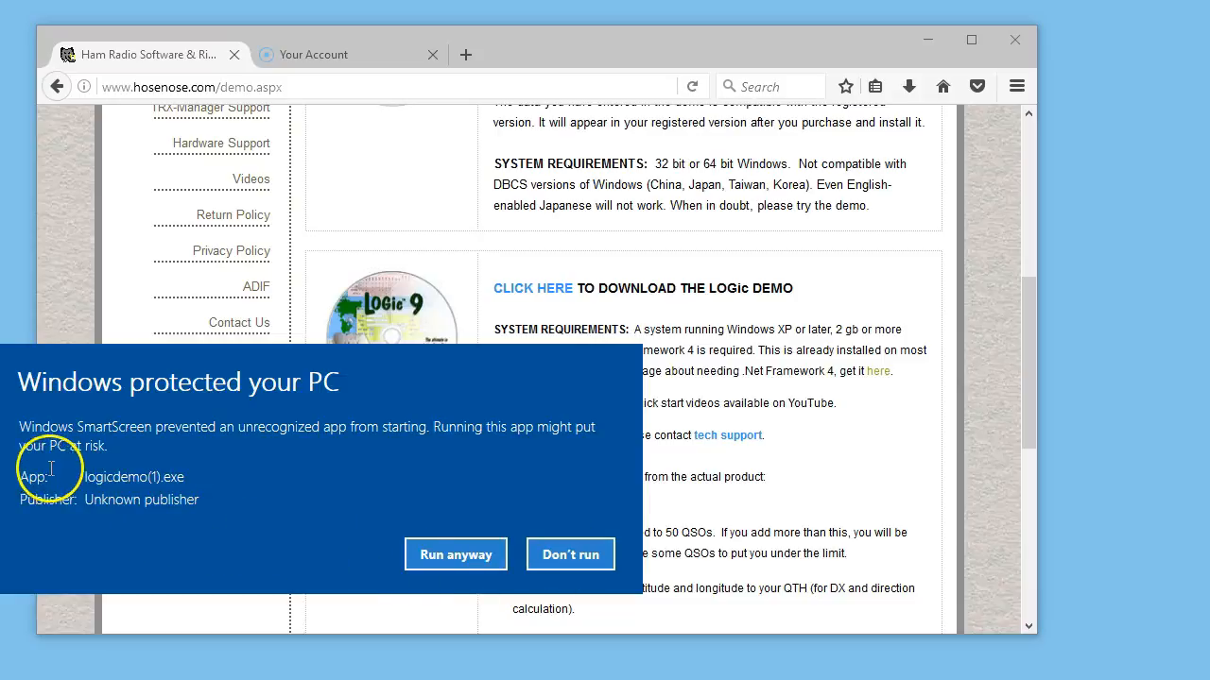
pyautogui.click(457, 554)
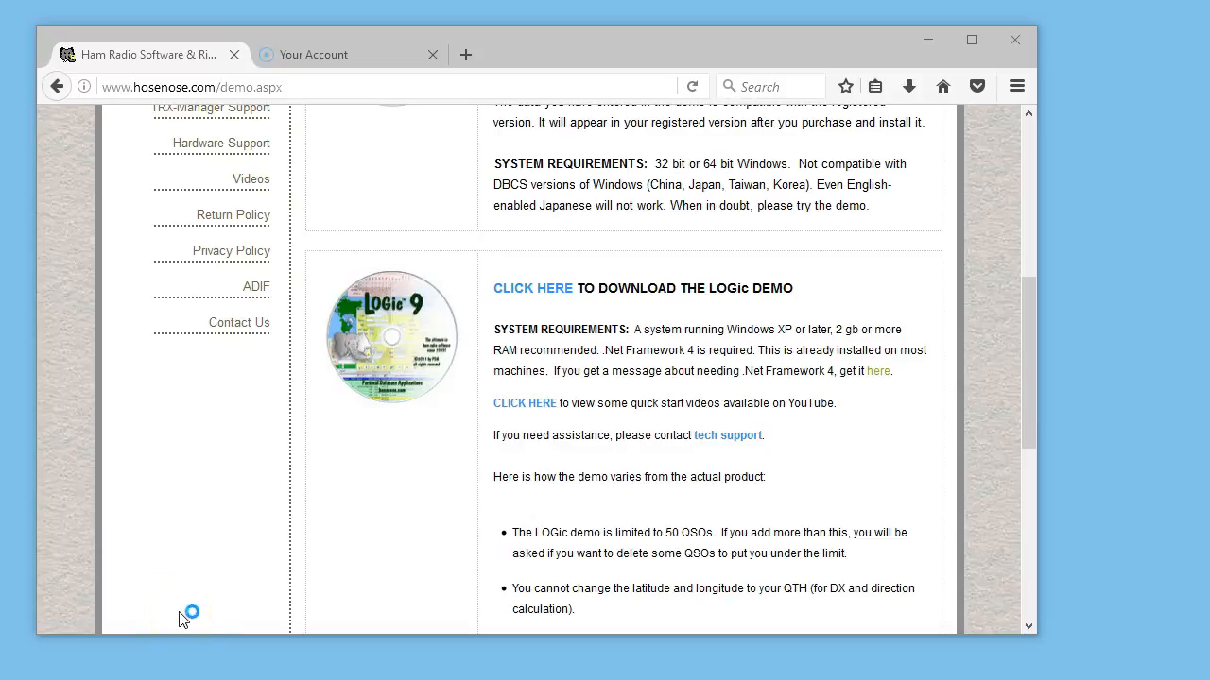
pyautogui.moveTo(251, 283); pyautogui.dragTo(385, 270)
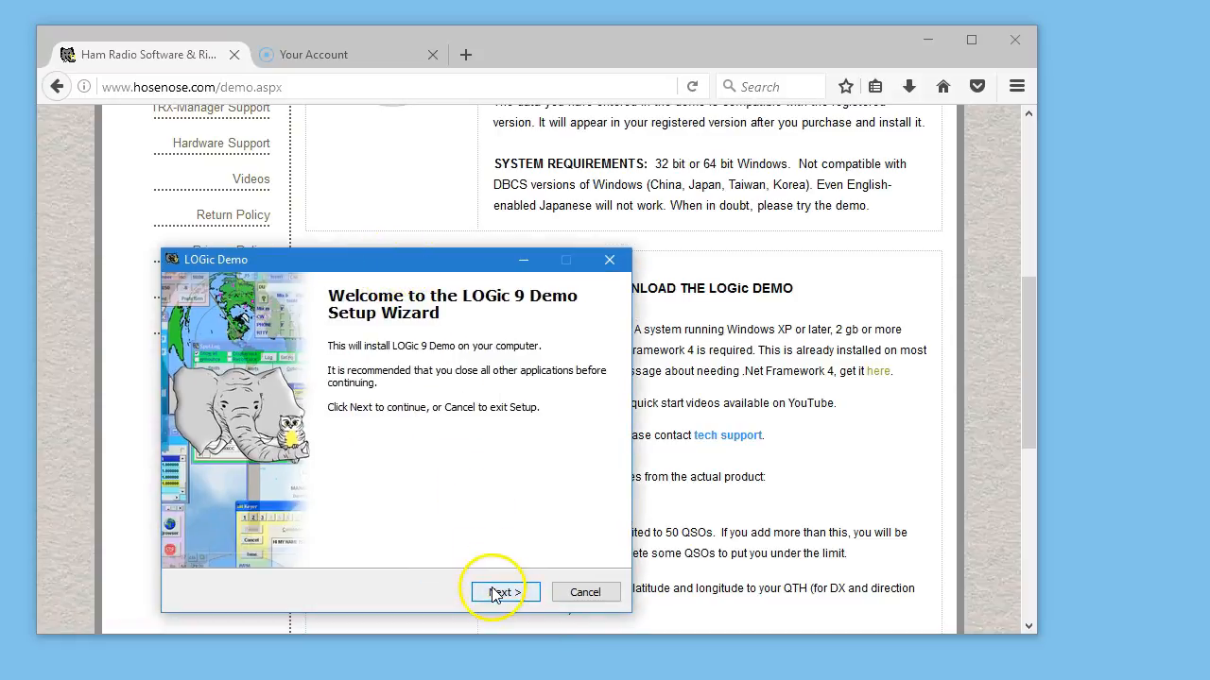
pyautogui.click(575, 597)
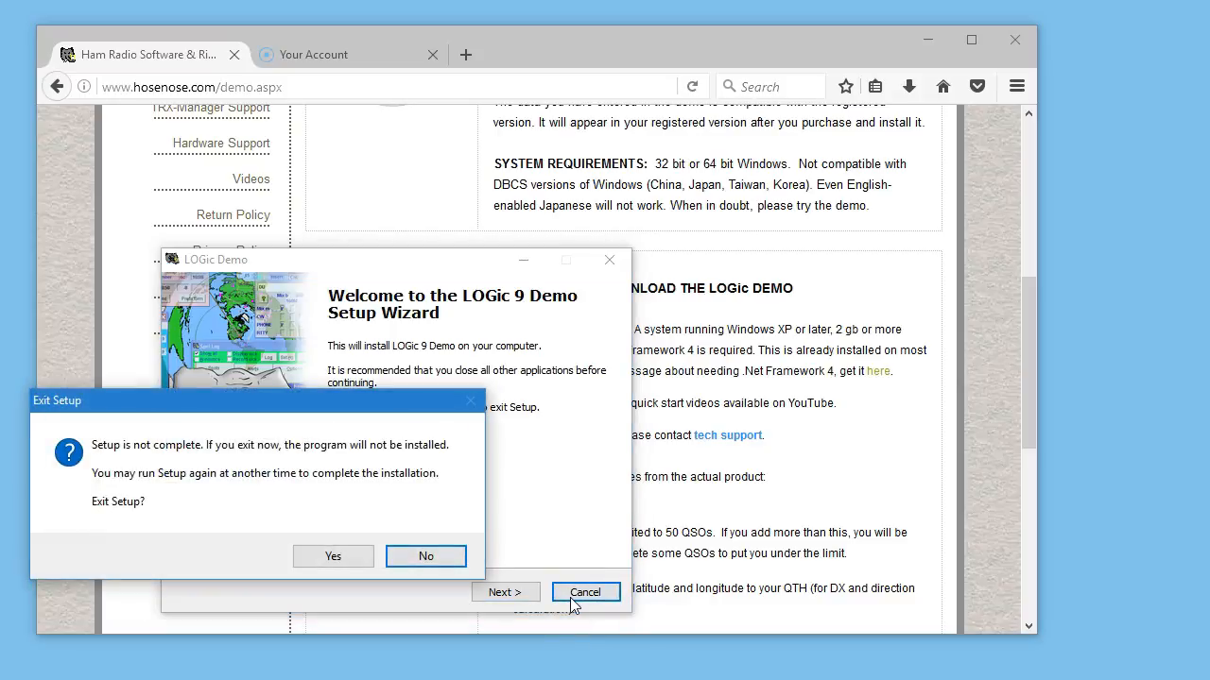
pyautogui.click(342, 559)
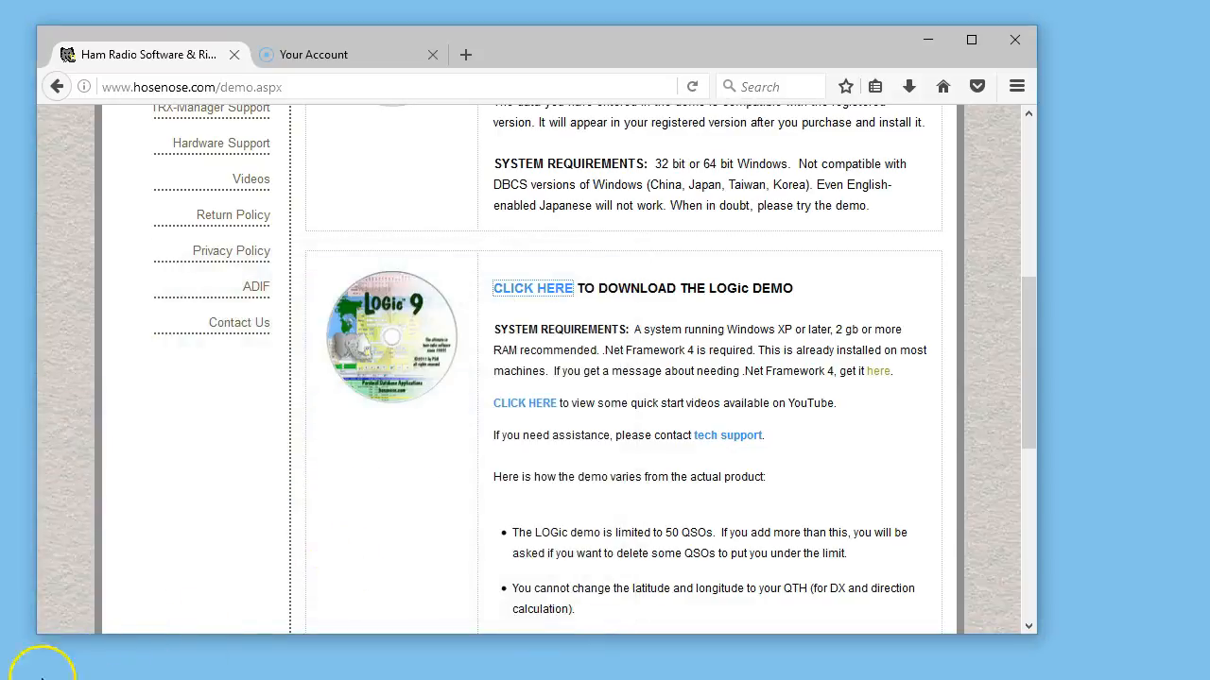
# Switch to Chrome, download the LOGic demo and run it past SmartScreen, leaving the setup wizard without installing.
pyautogui.click(571, 294)
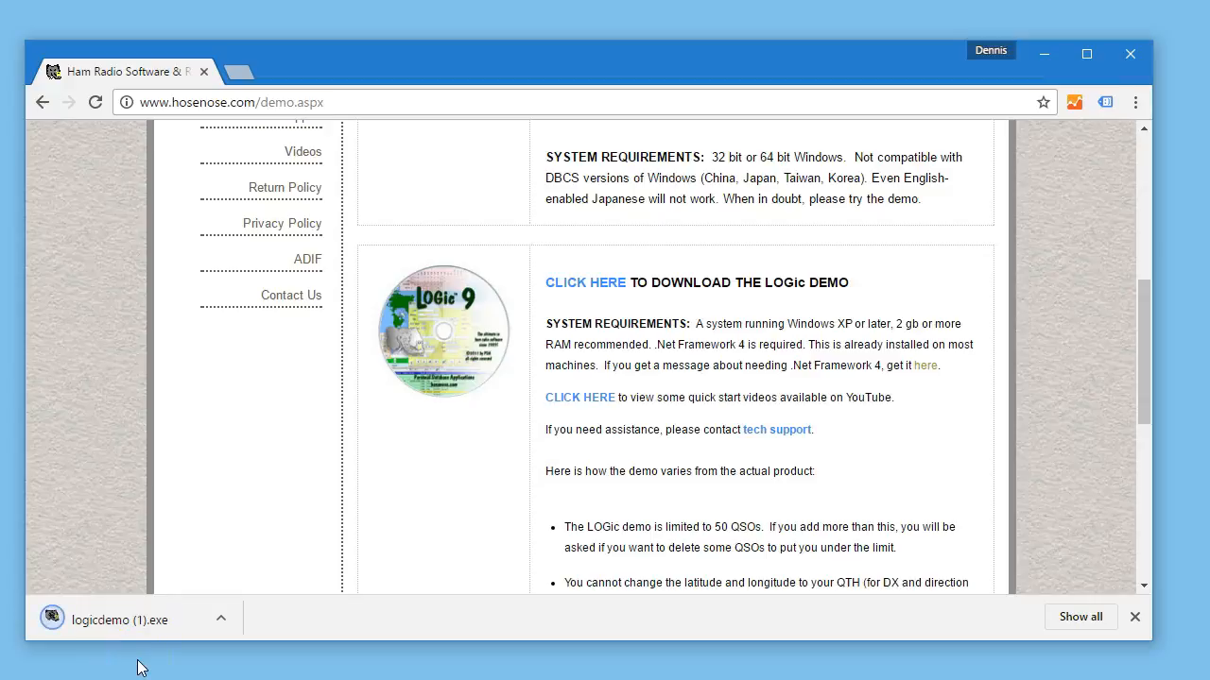
pyautogui.click(144, 637)
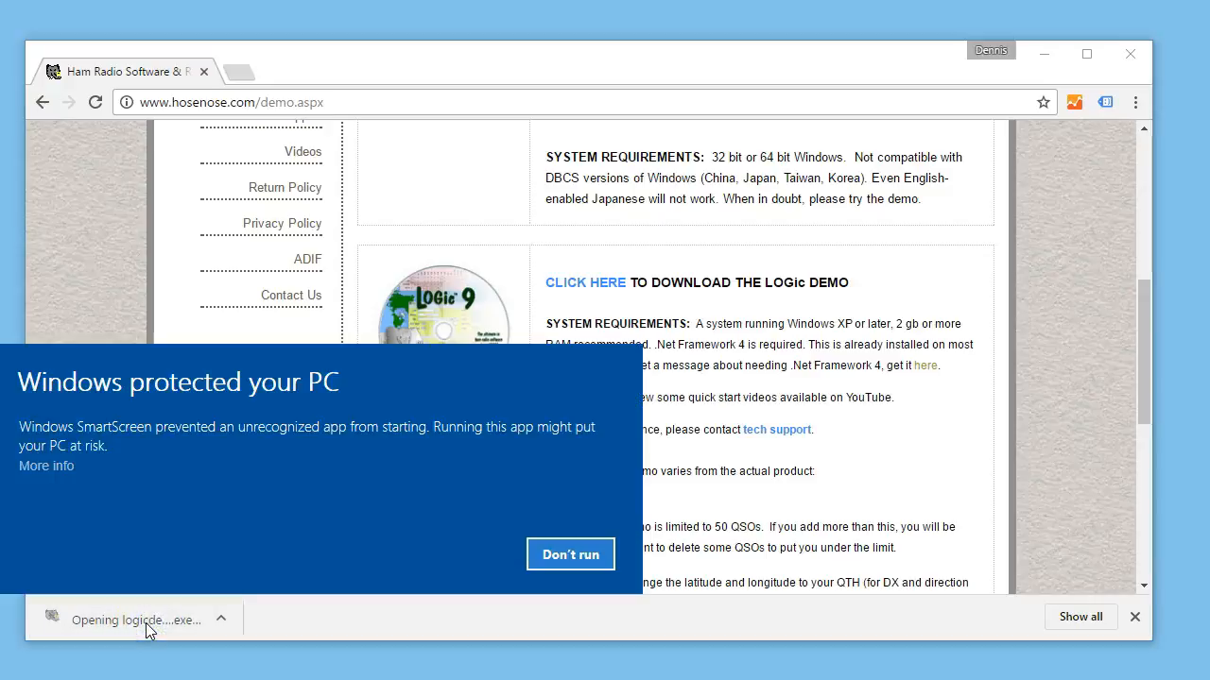
pyautogui.click(63, 469)
pyautogui.click(457, 555)
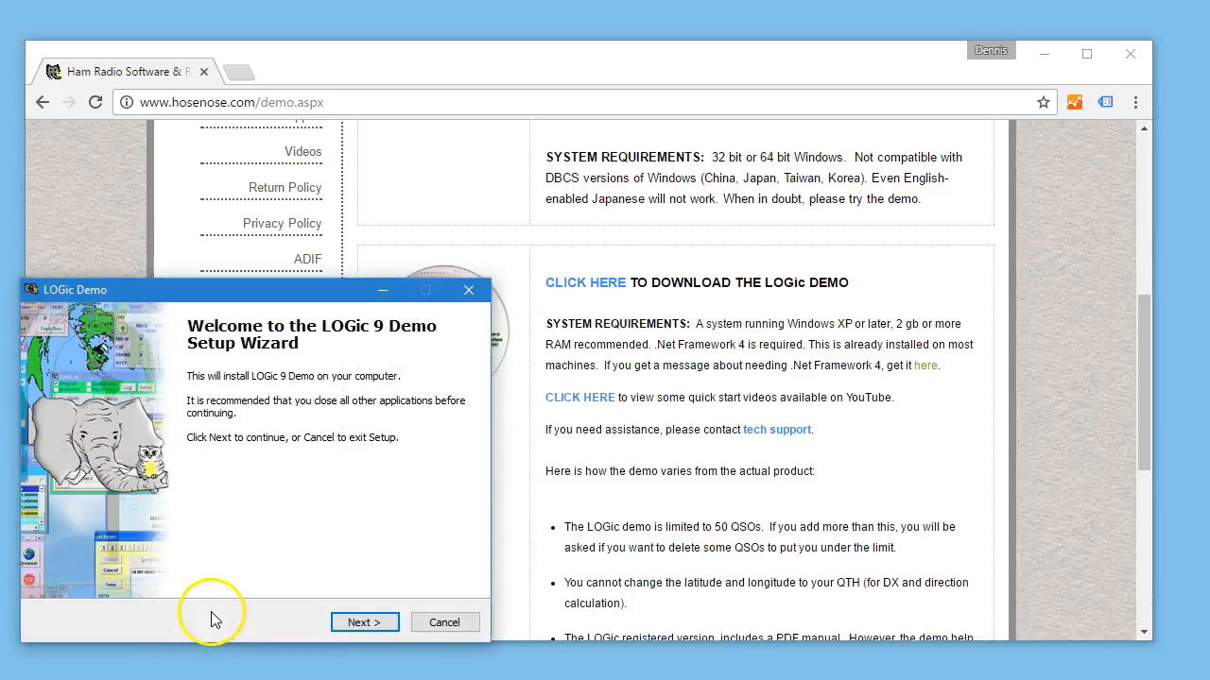
pyautogui.click(472, 631)
pyautogui.click(340, 558)
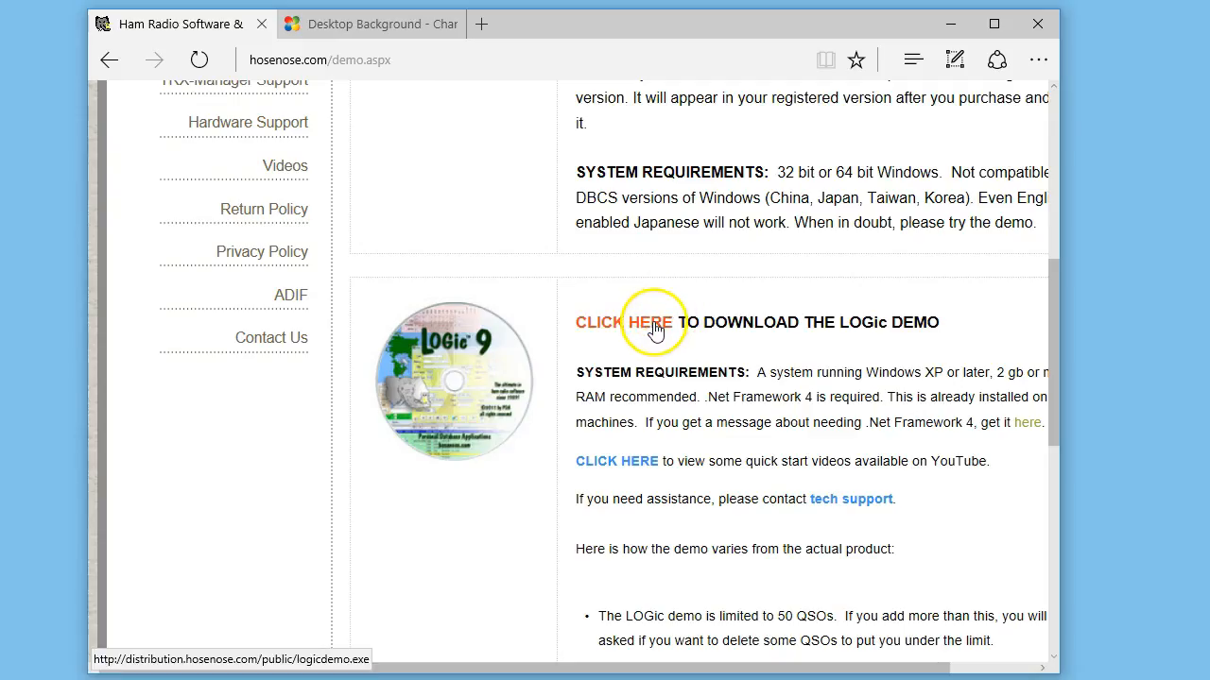
# Switch to Edge and save the LOGic demo installer, logicdemo.exe, from the Demos page.
pyautogui.click(655, 327)
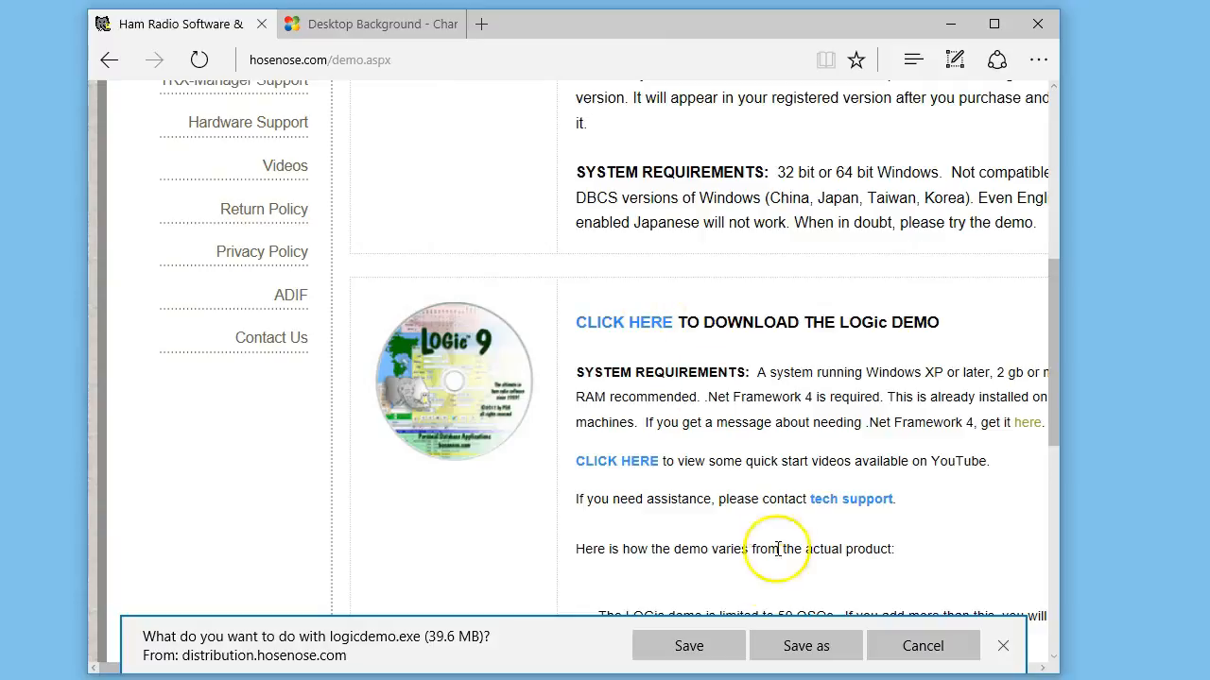
pyautogui.click(723, 650)
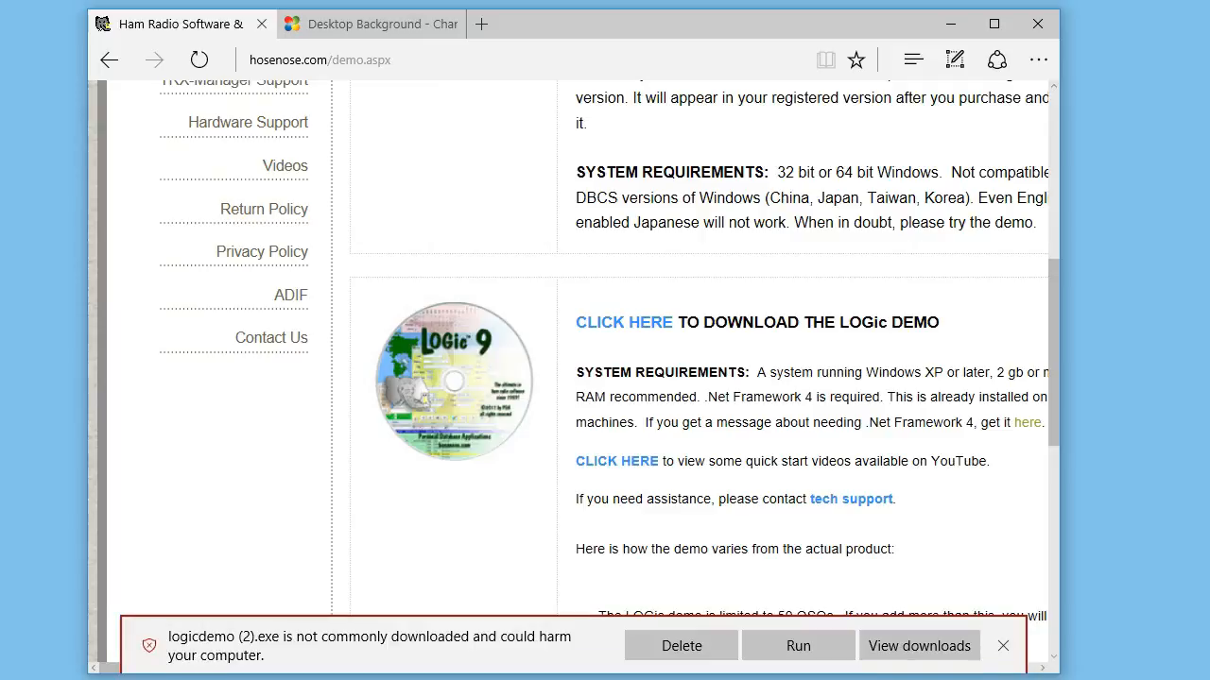
# Run the installer just saved in Edge past the SmartScreen block, and exit its setup wizard without installing.
pyautogui.click(794, 638)
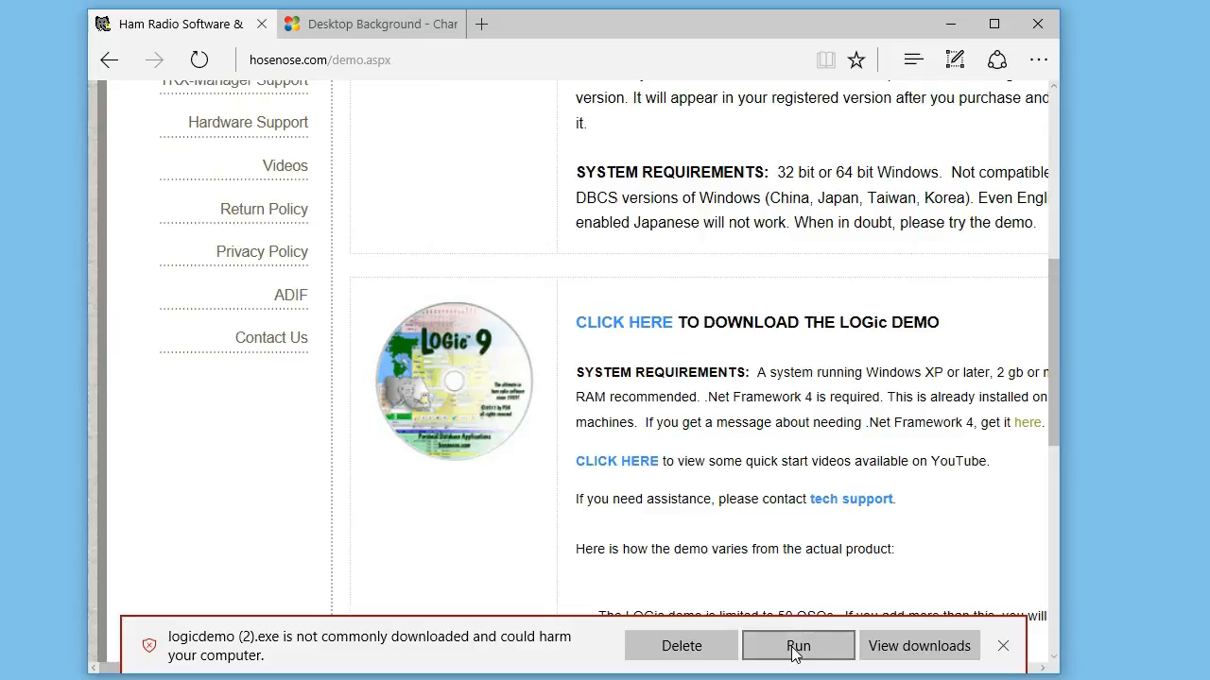
pyautogui.click(794, 650)
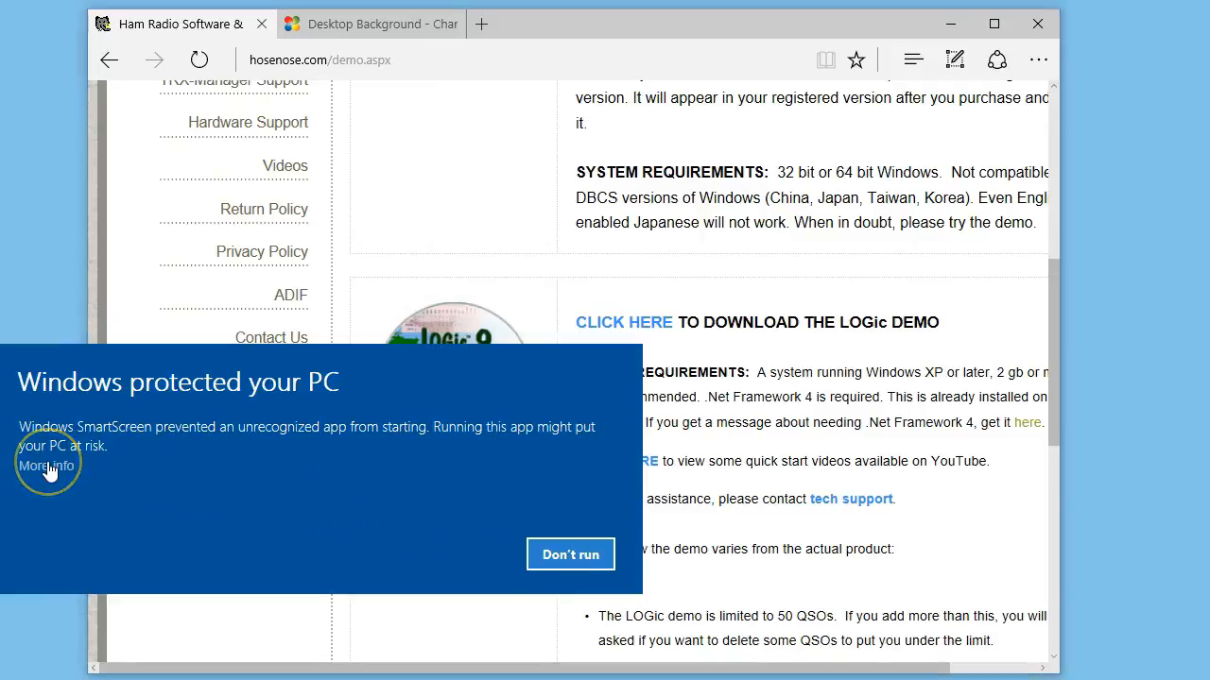
pyautogui.click(459, 554)
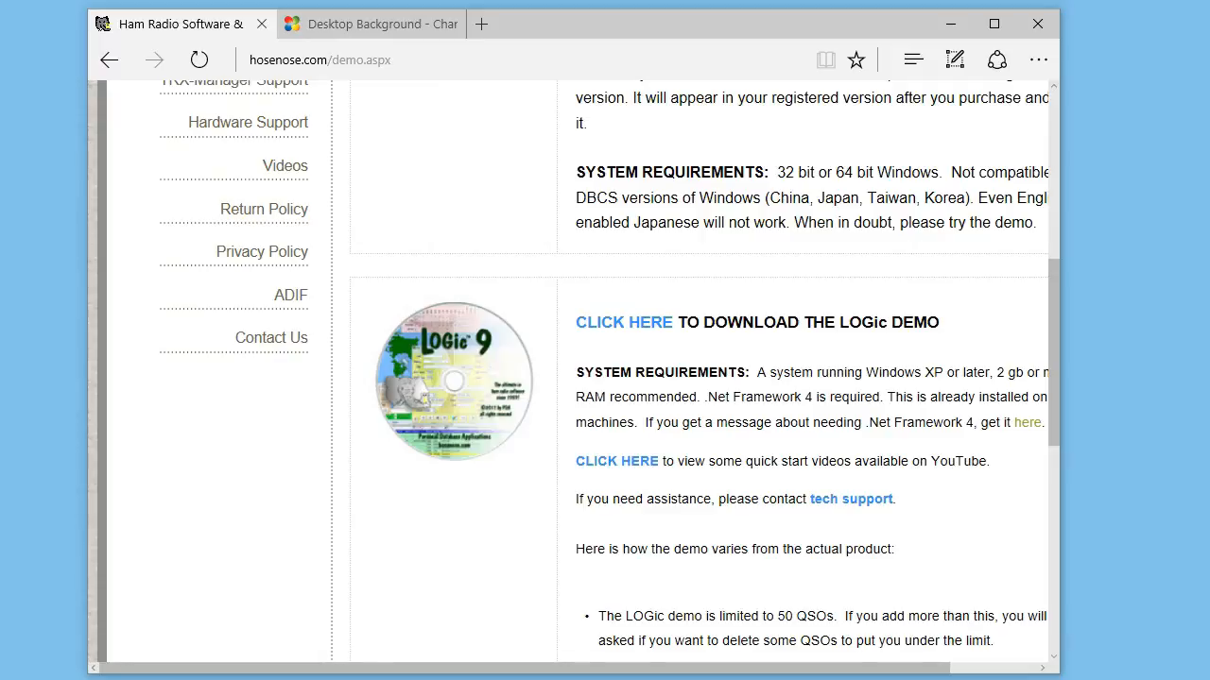
pyautogui.click(177, 607)
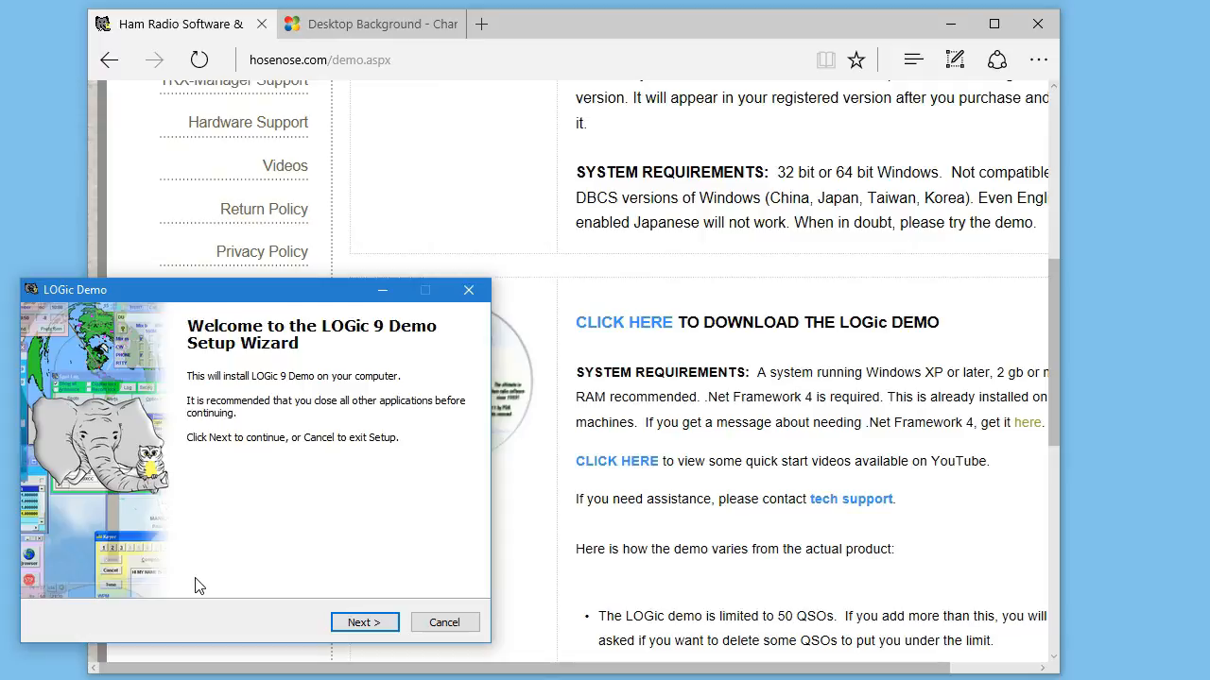
pyautogui.click(365, 623)
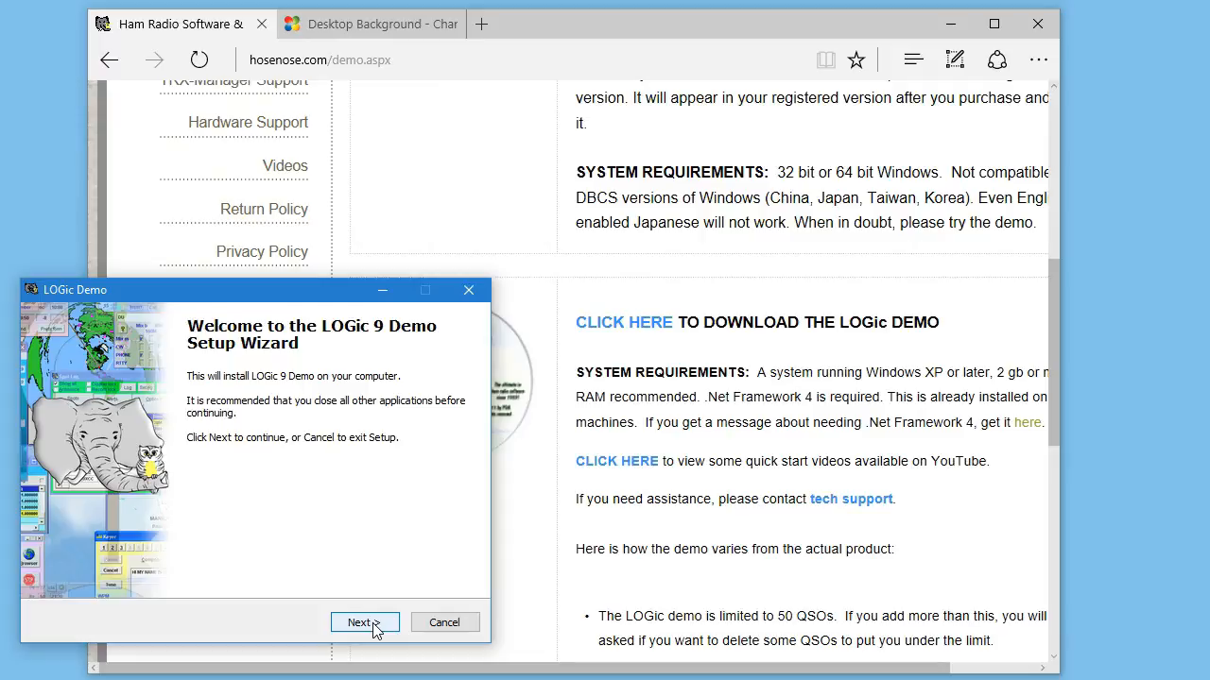
pyautogui.click(435, 623)
pyautogui.click(345, 555)
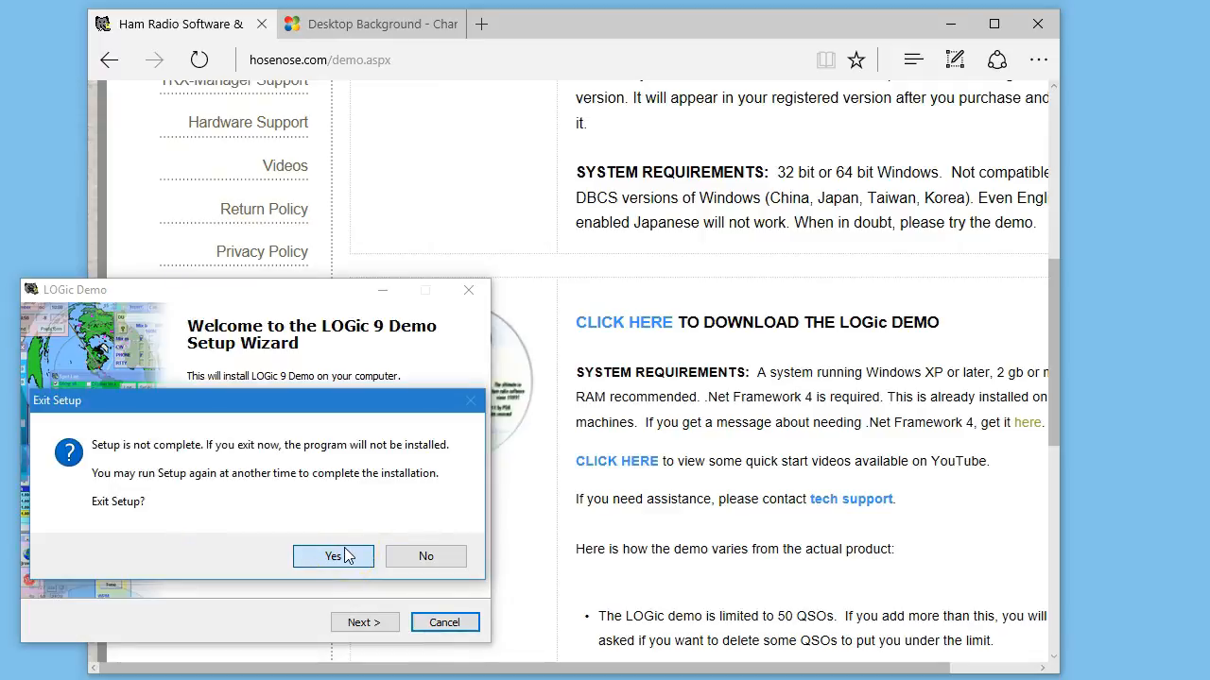
pyautogui.click(333, 555)
# Run logicdemo (2).exe from the Downloads folder in File Explorer and advance the setup wizard to the destination location.
pyautogui.click(193, 619)
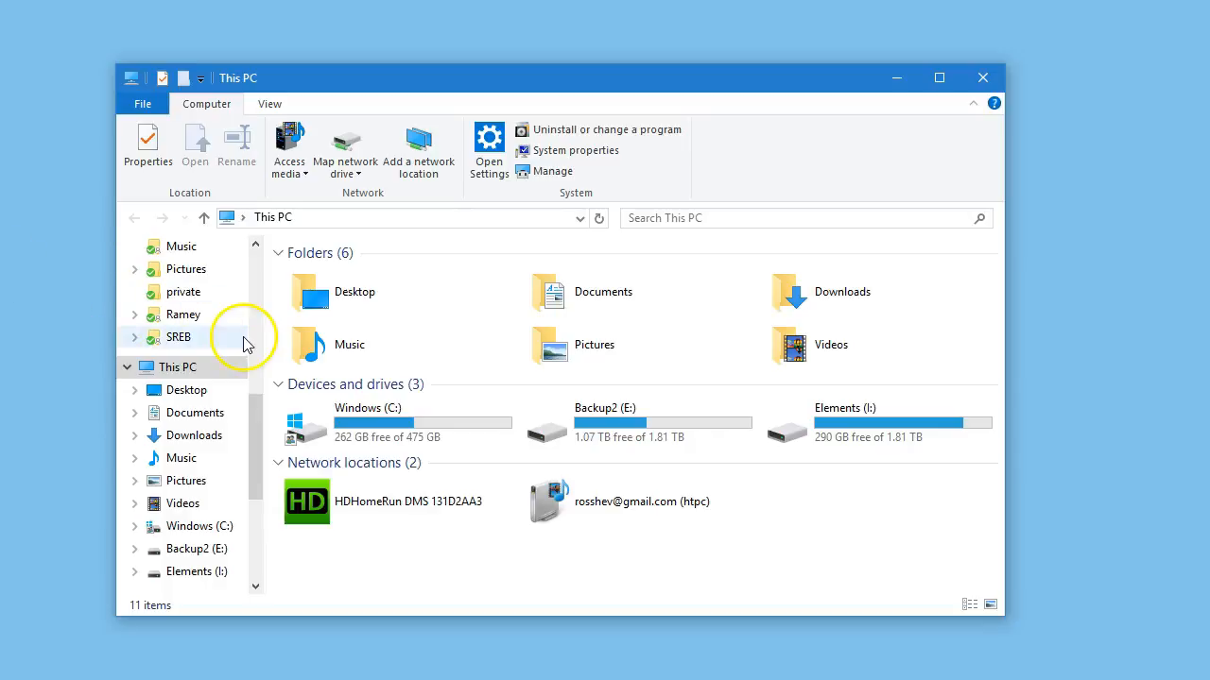
pyautogui.click(203, 436)
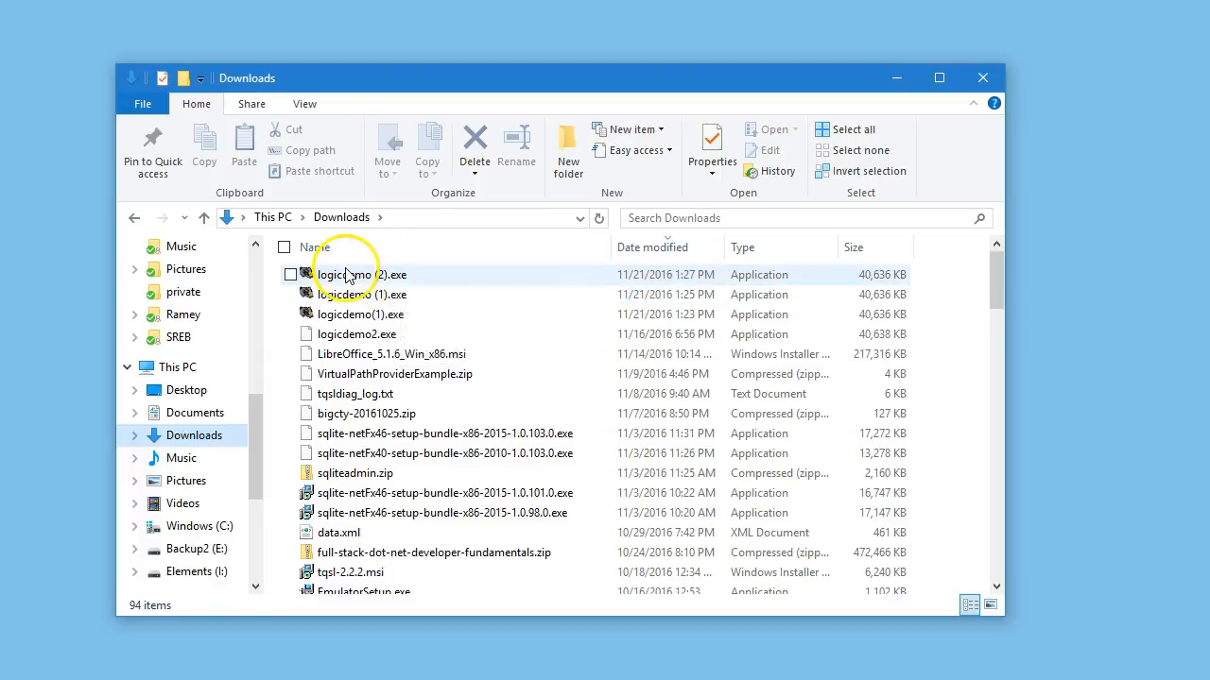
pyautogui.click(351, 274)
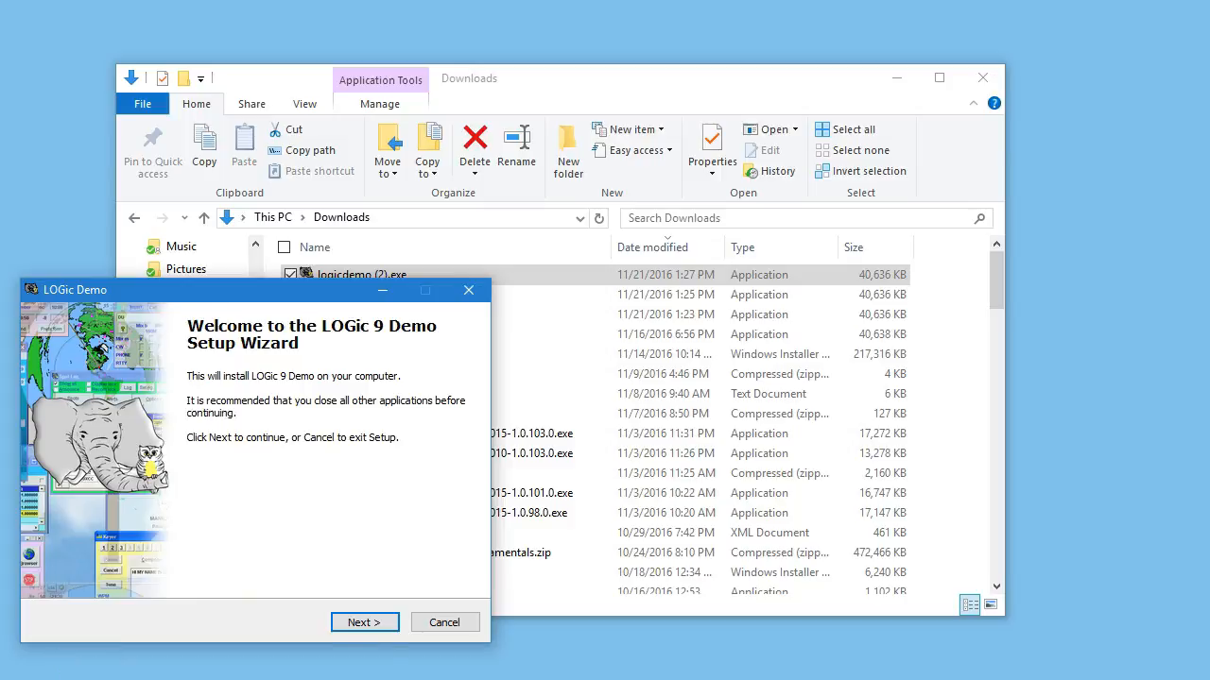
pyautogui.click(362, 623)
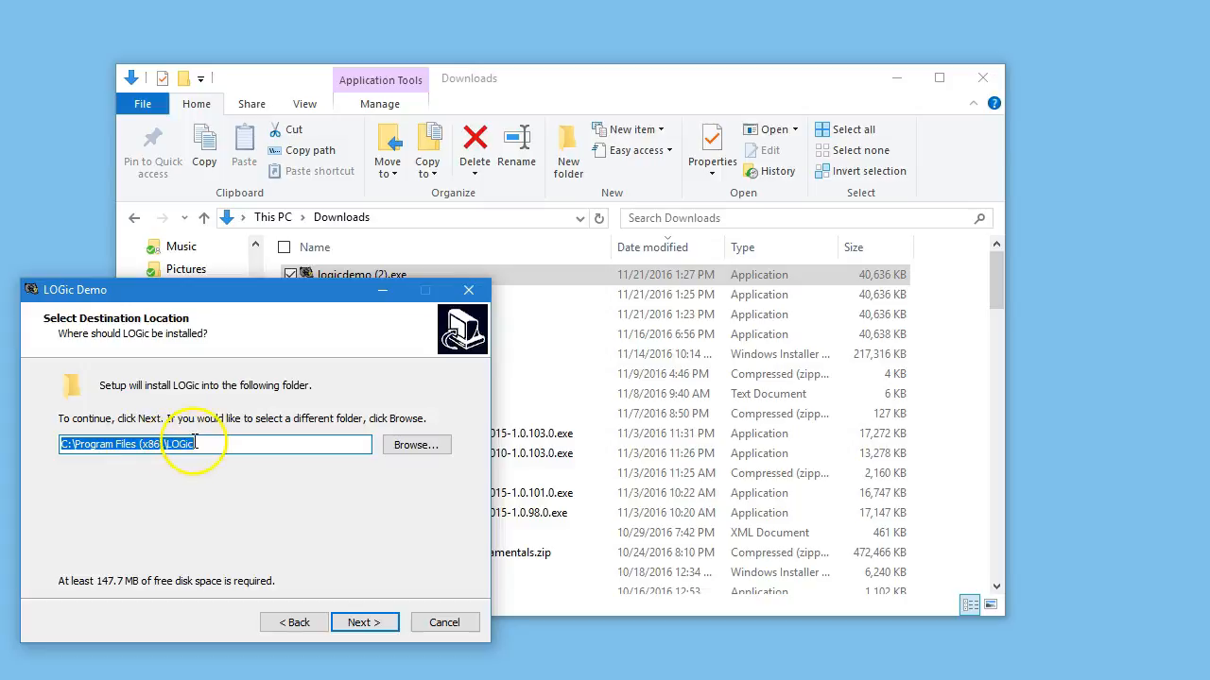
# Try removing "(x86)" from the installation path and undo the deletion.
pyautogui.click(168, 445)
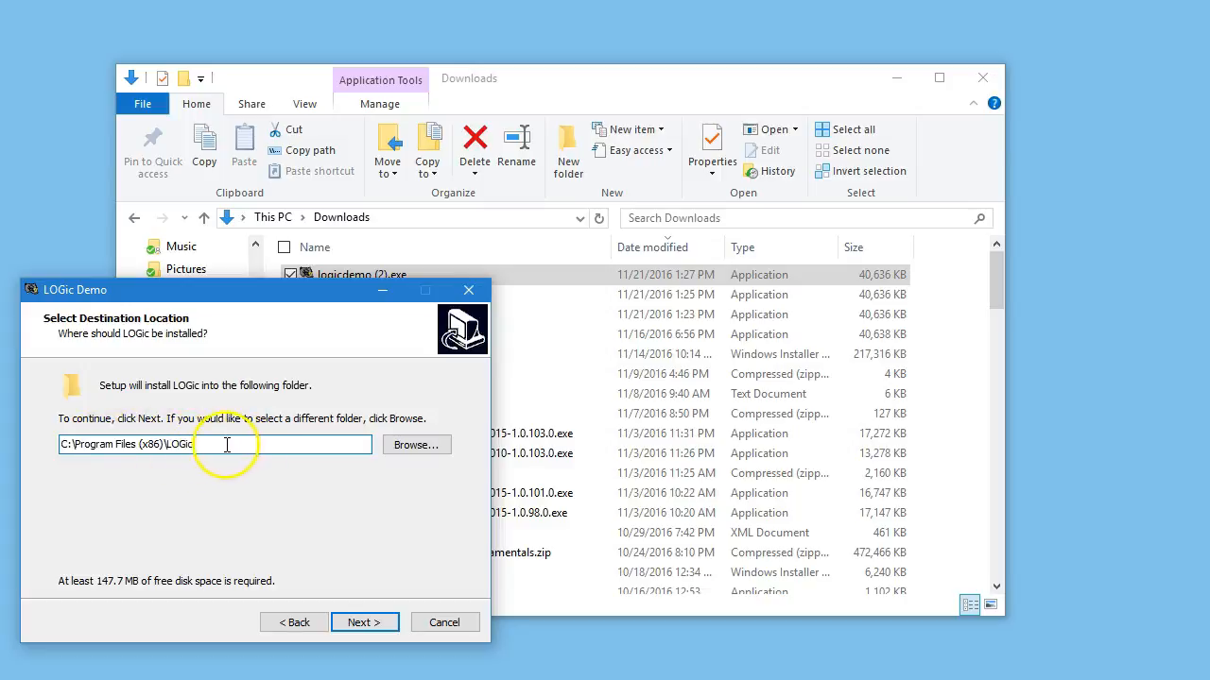
pyautogui.press('Left')
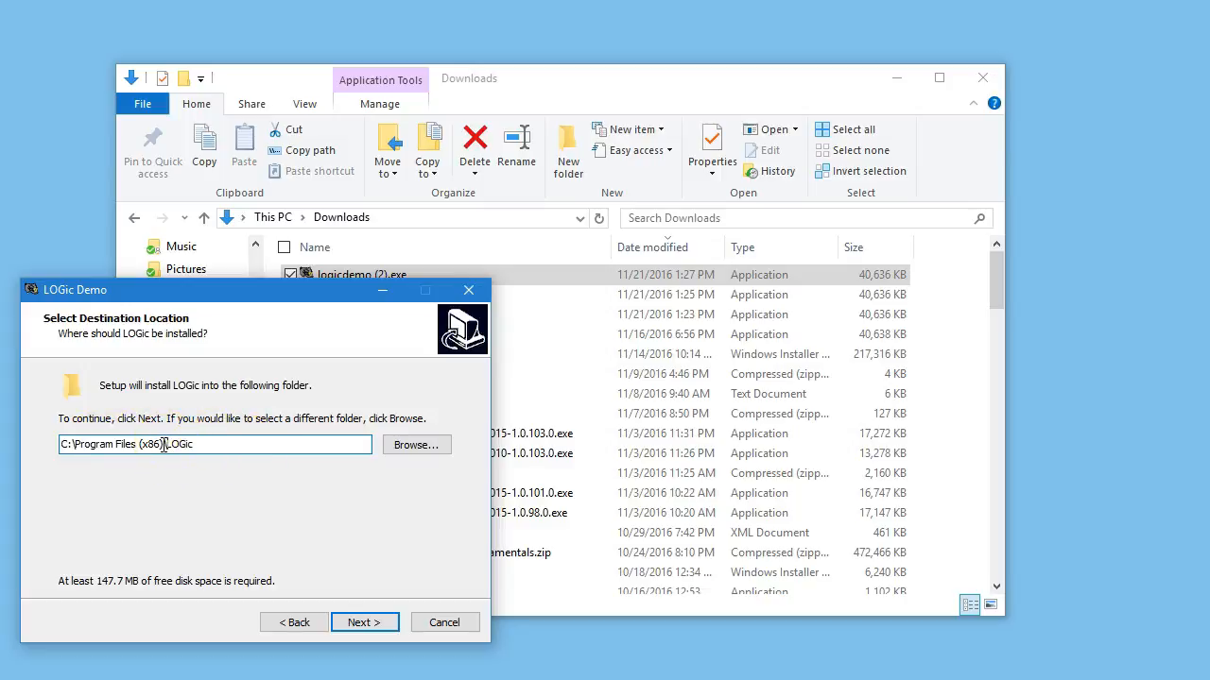
pyautogui.press('BackSpace')
pyautogui.press('BackSpace')
pyautogui.press('BackSpace')
pyautogui.press('BackSpace')
pyautogui.press('BackSpace')
pyautogui.press('BackSpace')
pyautogui.hotkey('ctrl', 'z')
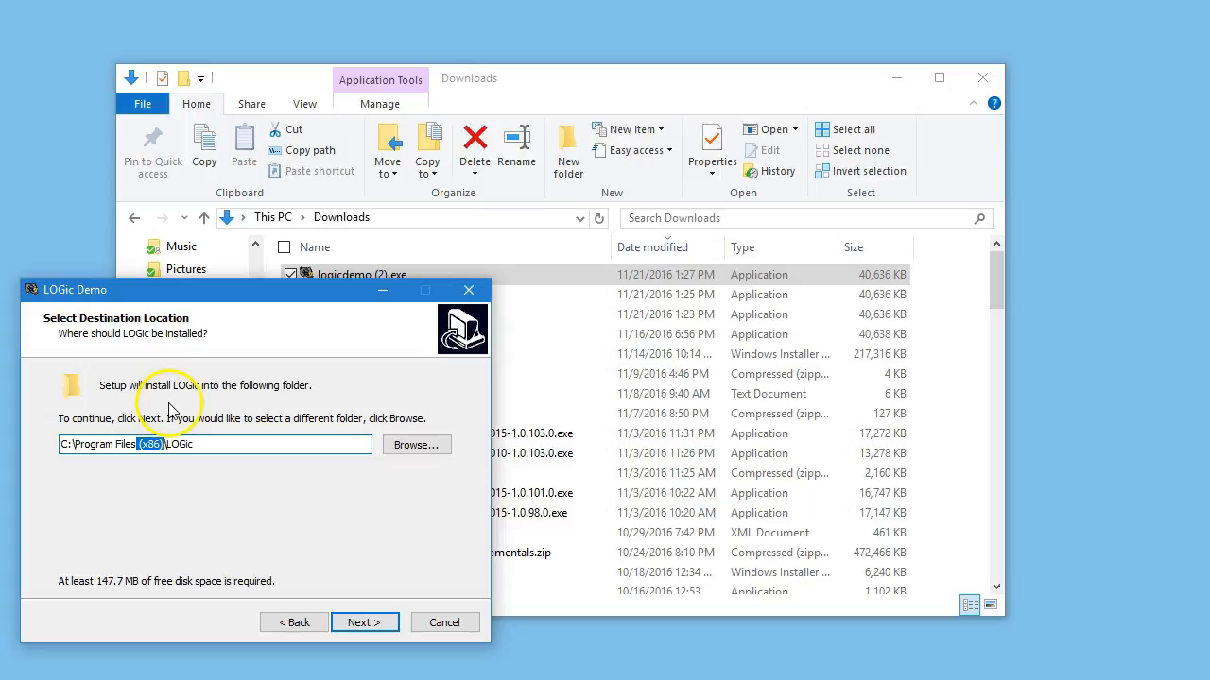
# Accept C:\Program Files (x86)\LOGic as the destination and LOGic as the Start Menu folder, continuing to the additional tasks.
pyautogui.click(378, 624)
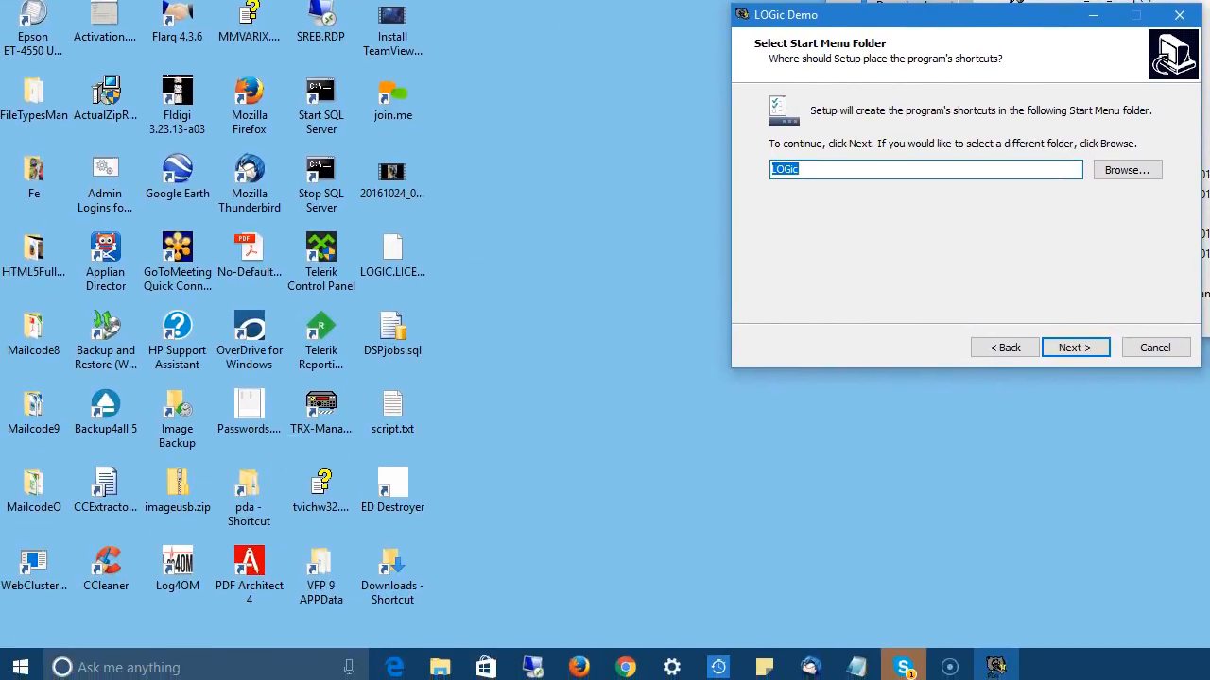
pyautogui.click(21, 667)
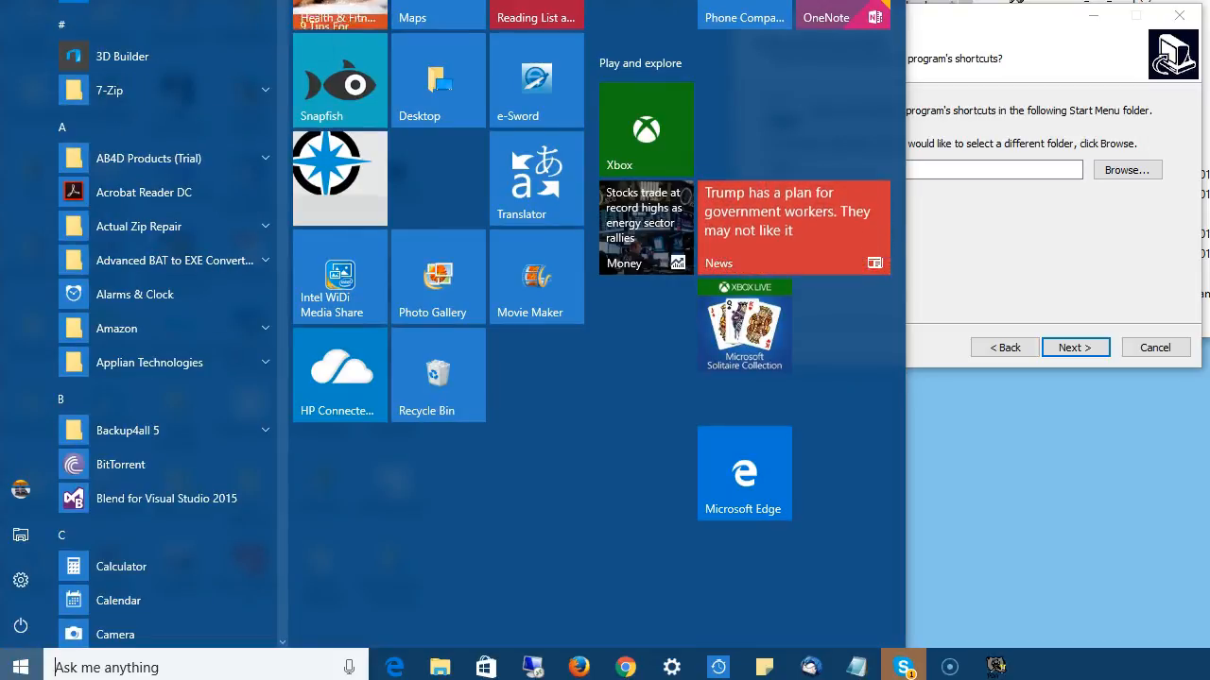
pyautogui.scroll(-4, 165, 378)
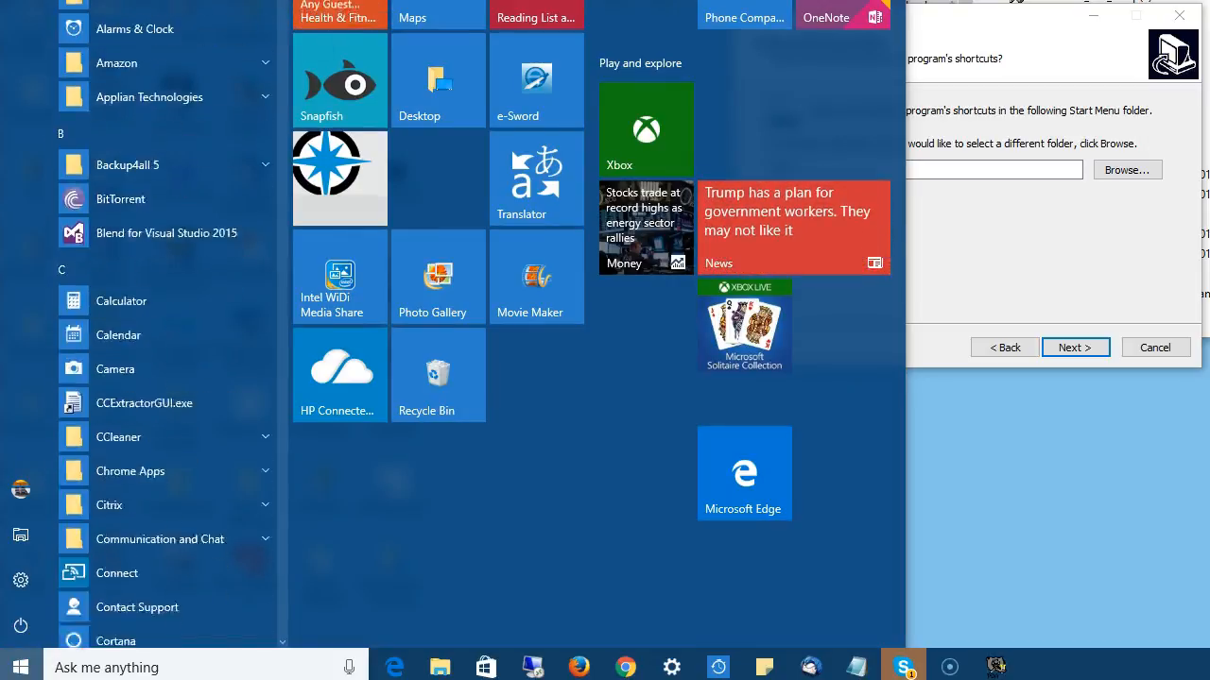
pyautogui.click(1057, 221)
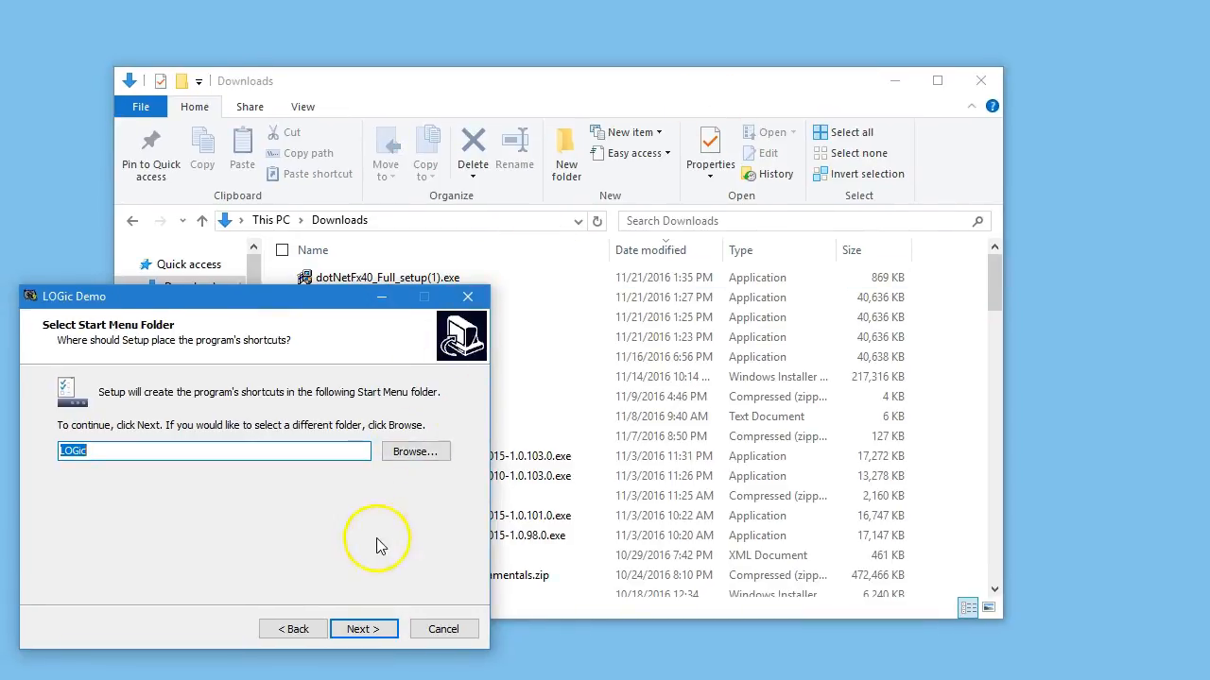
pyautogui.click(359, 631)
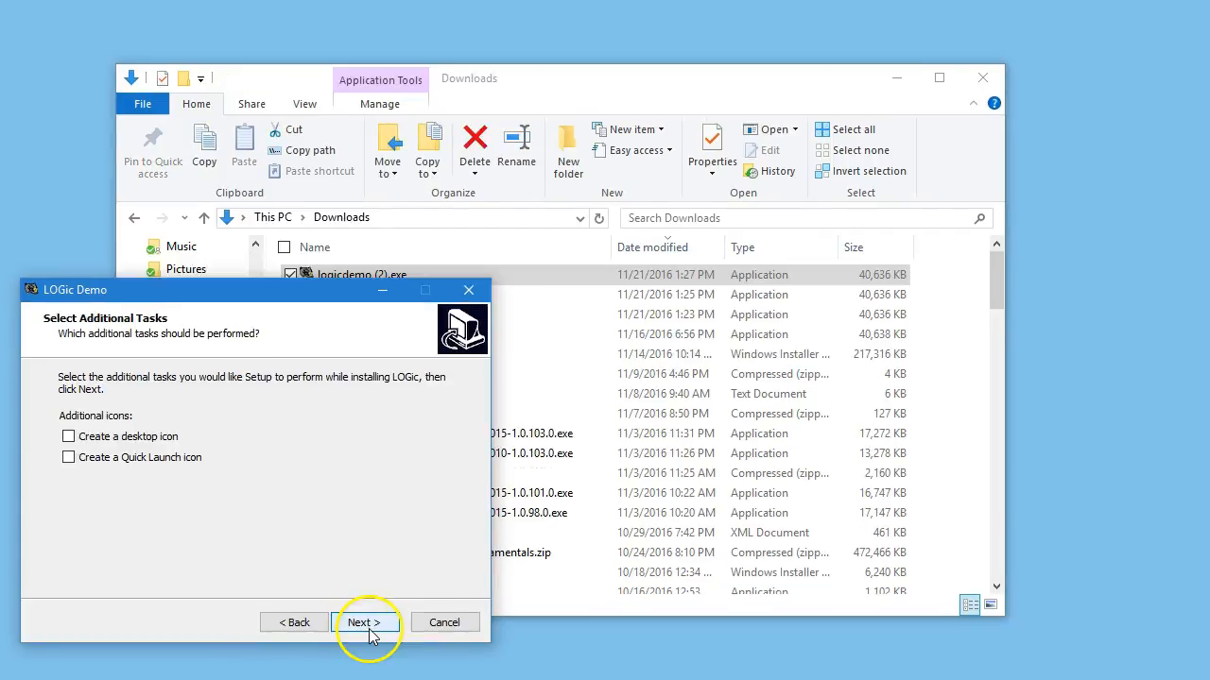
# Enable the desktop and Quick Launch icons for LOGic and continue to the installation summary.
pyautogui.click(72, 442)
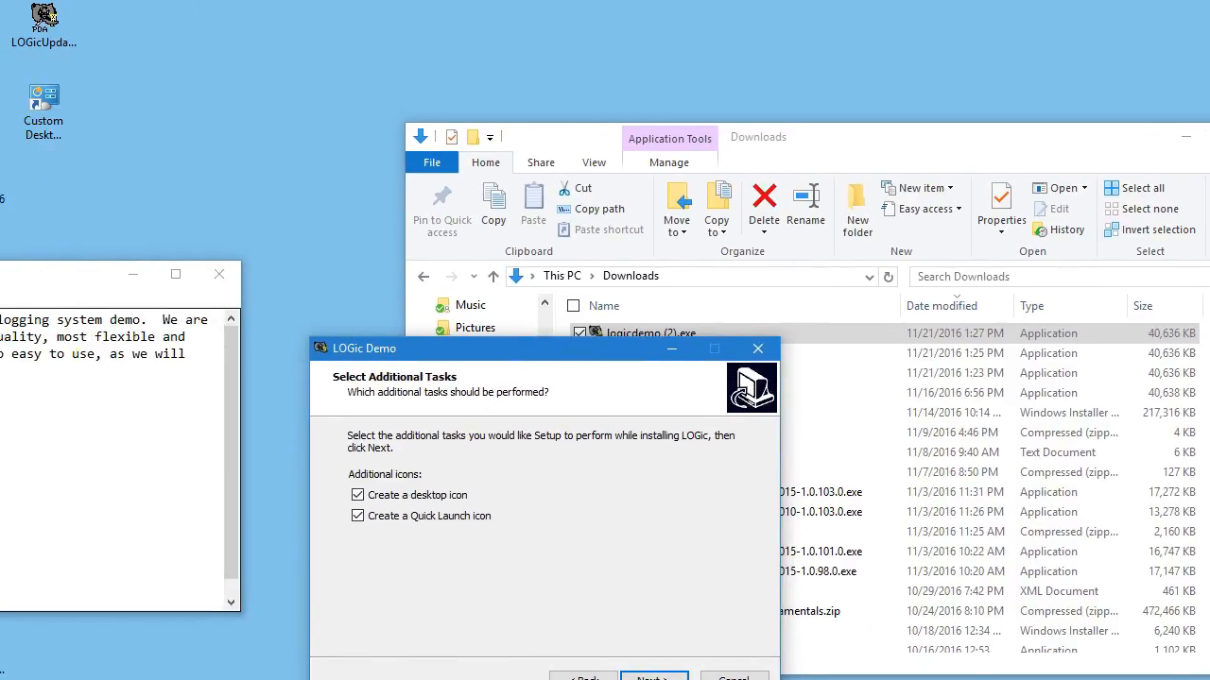
pyautogui.click(132, 275)
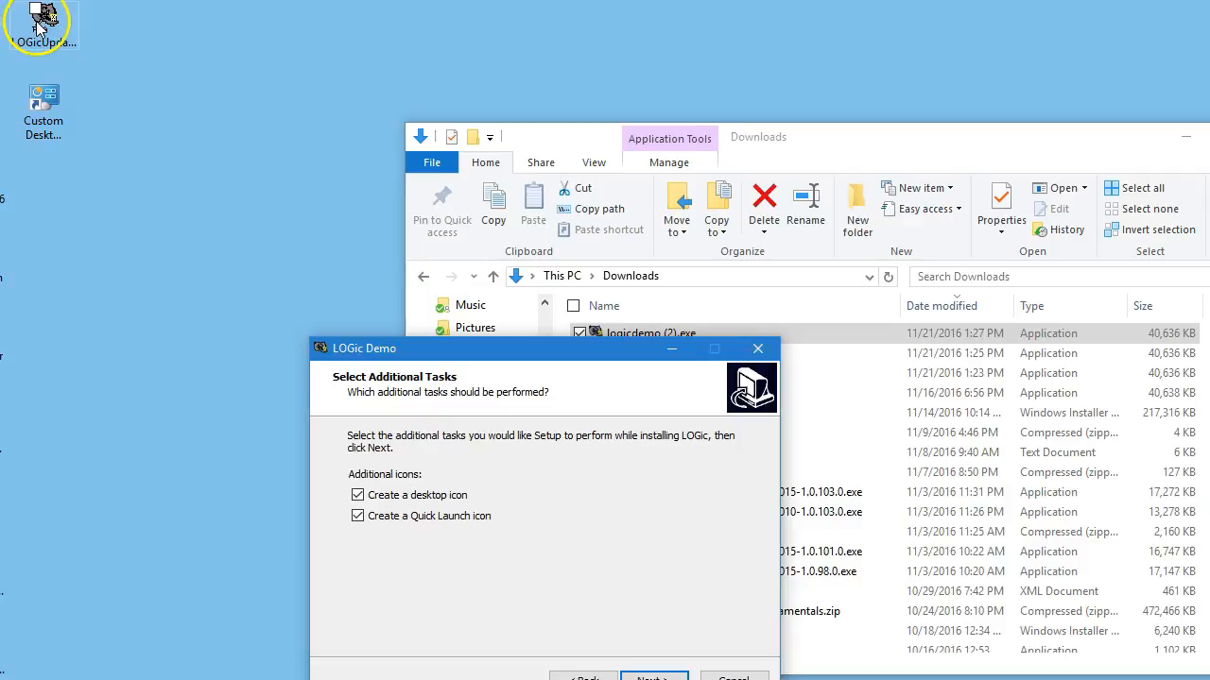
pyautogui.moveTo(287, 2); pyautogui.dragTo(364, 19)
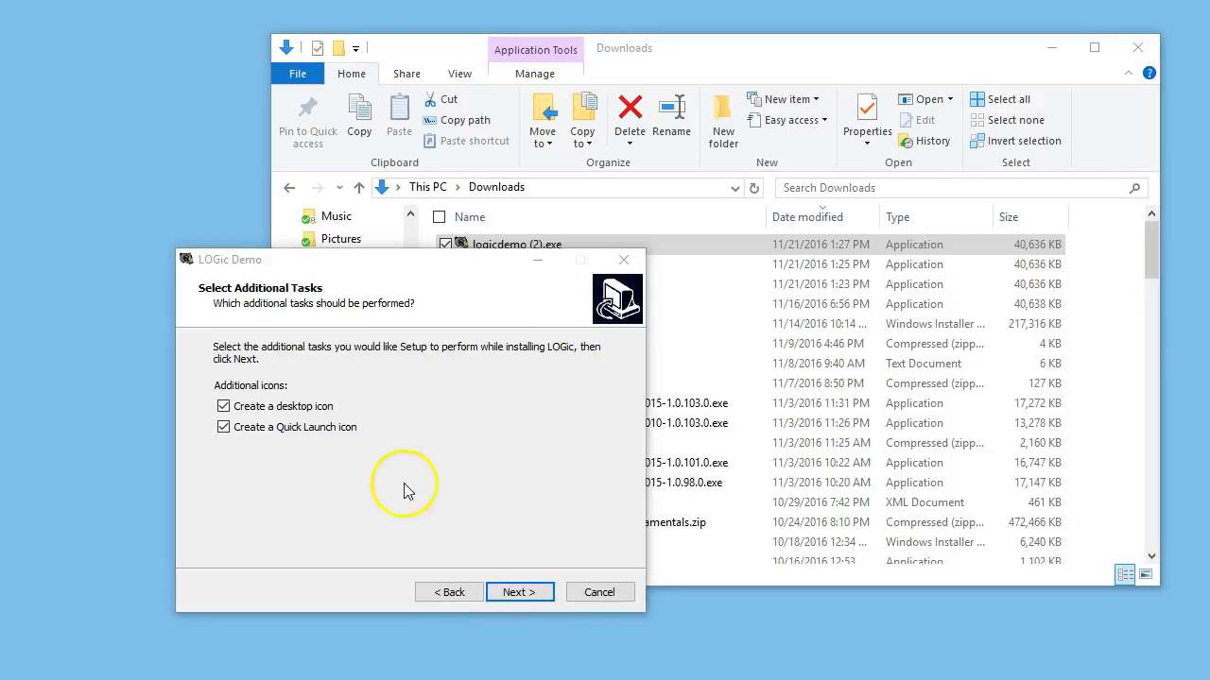
pyautogui.click(518, 593)
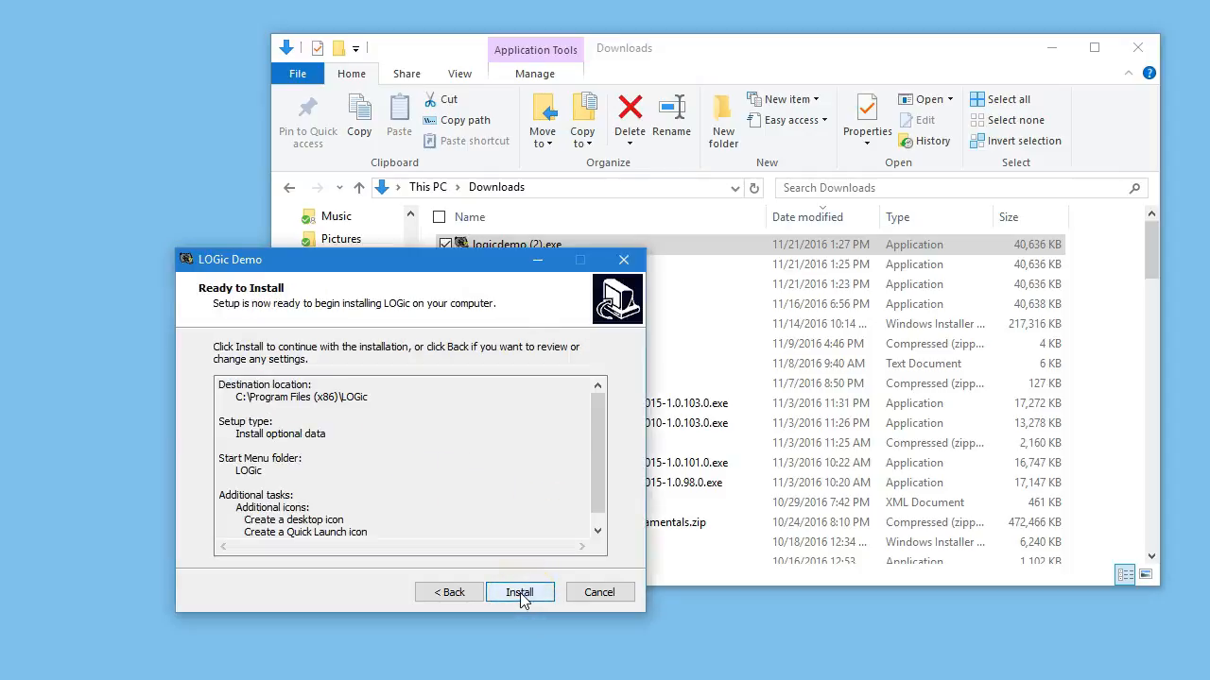
# Install LOGic, minimize the Downloads window, and finish the setup wizard with Launch LOGic 9 enabled.
pyautogui.scroll(-1, 601, 468)
pyautogui.scroll(1, 599, 464)
pyautogui.click(520, 592)
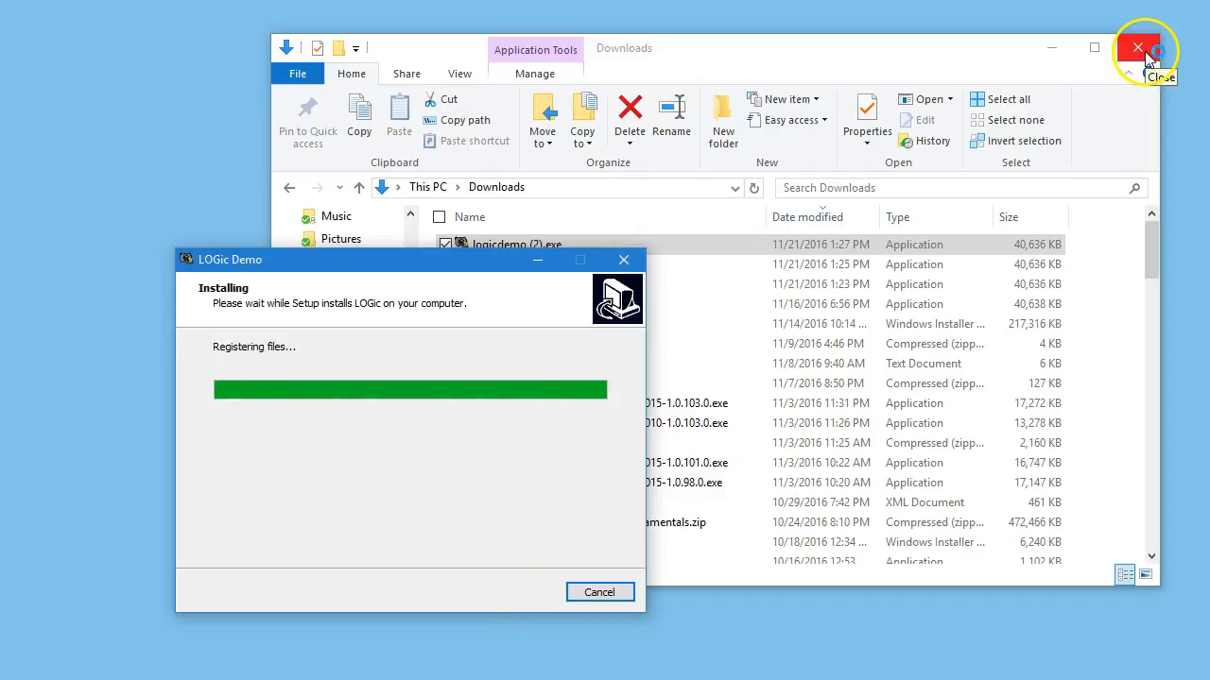
pyautogui.click(1047, 55)
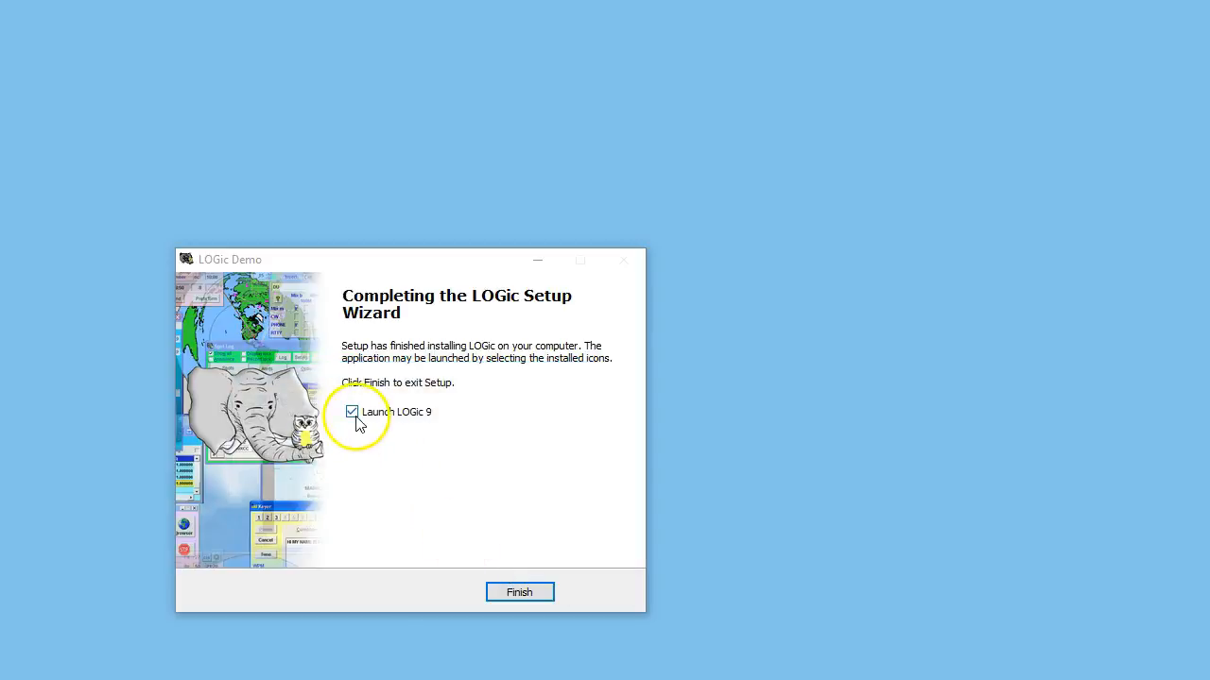
pyautogui.click(536, 595)
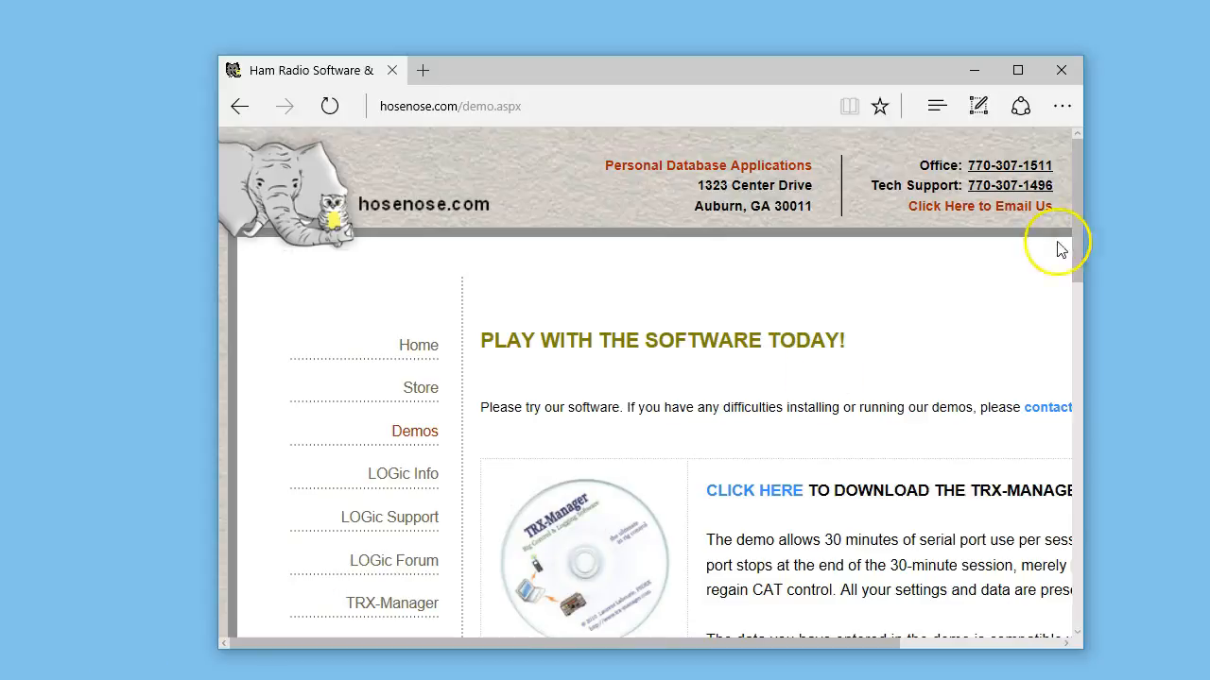
# Find the .NET Framework 4 link in the LOGic demo section of hosenose.com's Demos page, view its Microsoft download page, and close the browser.
pyautogui.moveTo(1080, 196)
pyautogui.mouseDown()
pyautogui.moveTo(1075, 352)
pyautogui.moveTo(1080, 209)
pyautogui.mouseUp()
pyautogui.click(412, 423)
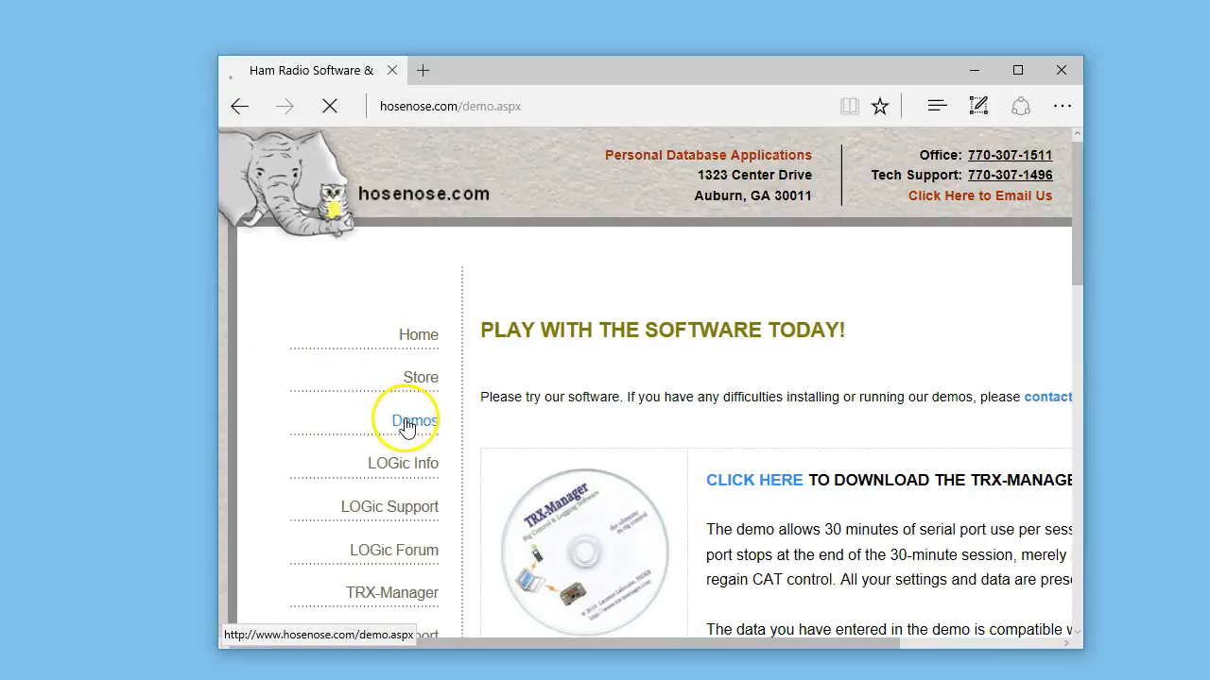
pyautogui.scroll(-3, 789, 471)
pyautogui.moveTo(708, 645); pyautogui.dragTo(874, 643)
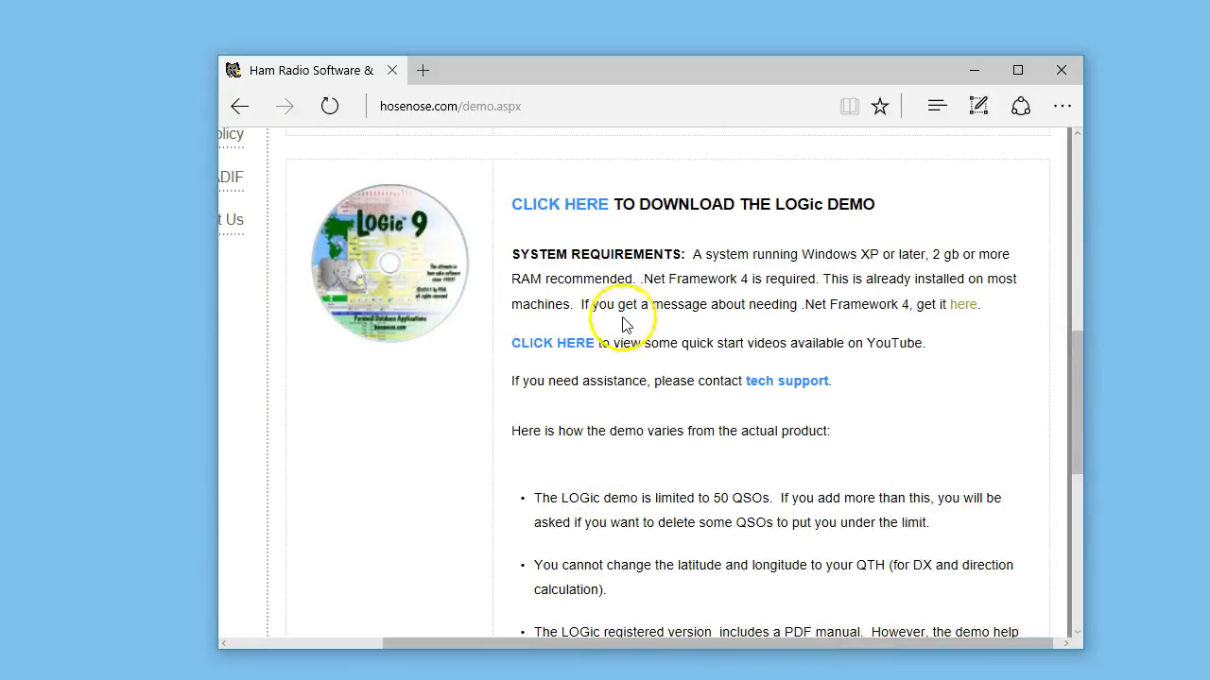
pyautogui.click(963, 304)
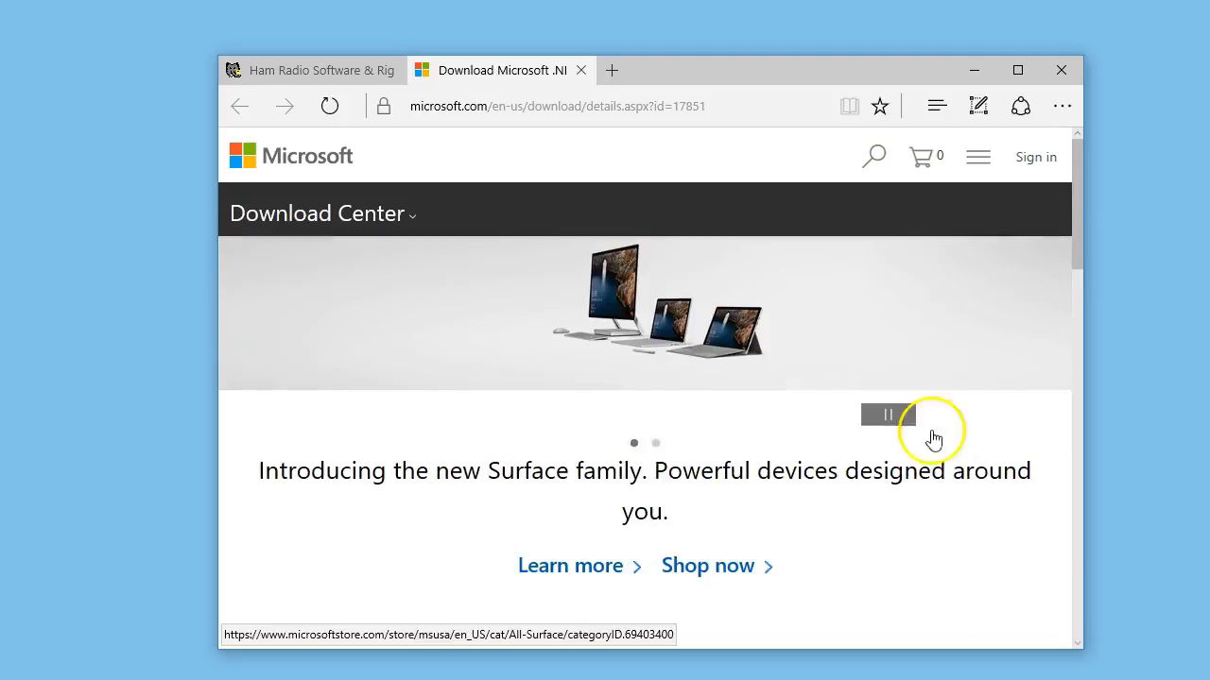
pyautogui.scroll(-3, 899, 502)
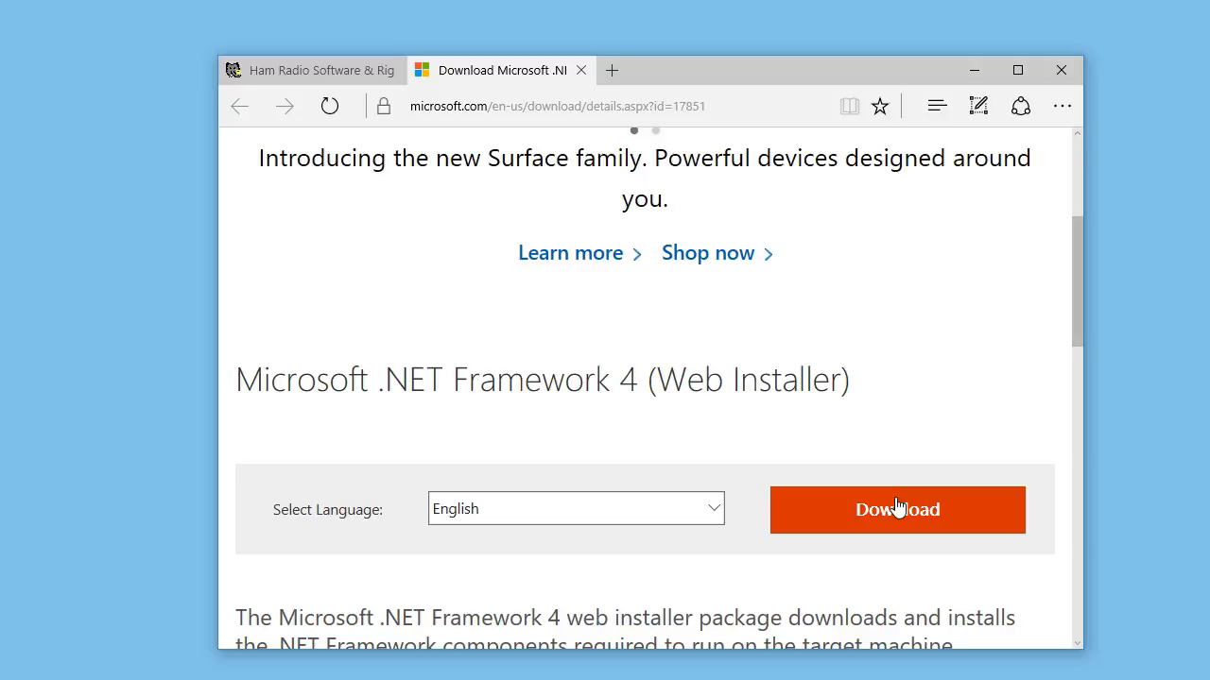
pyautogui.click(1067, 79)
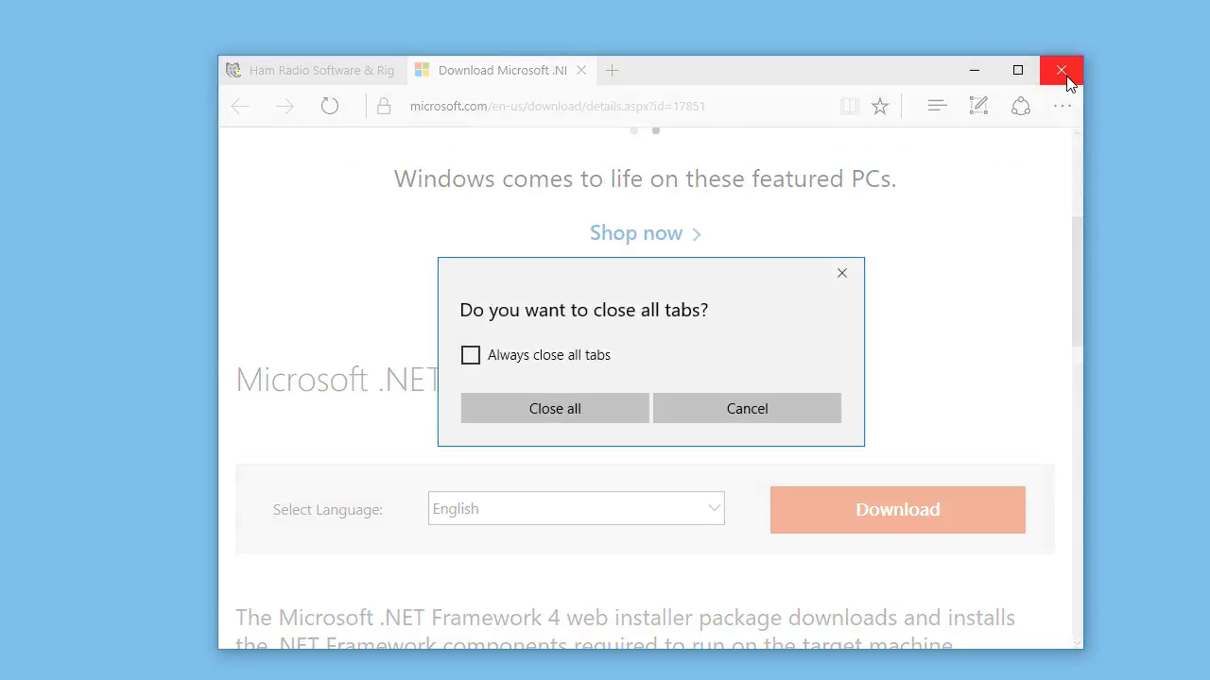
pyautogui.click(609, 404)
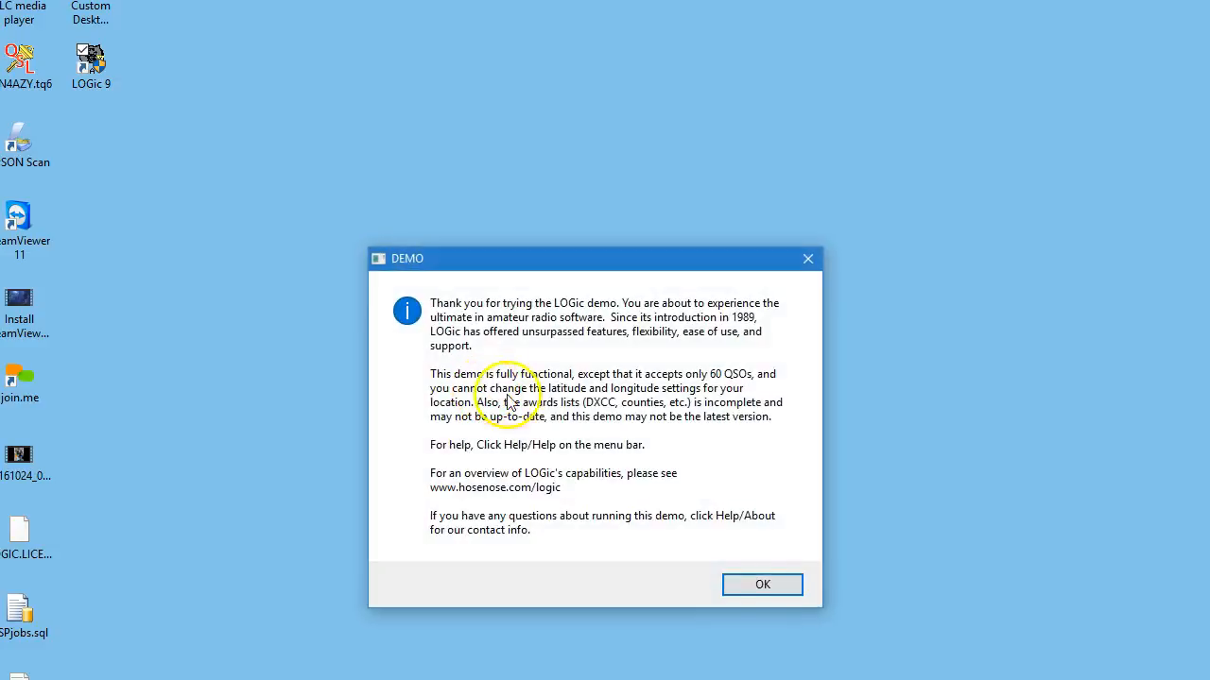
# Dismiss the LOGic demo notice and reposition the Station info dialog within the LOGic 9 window.
pyautogui.click(762, 585)
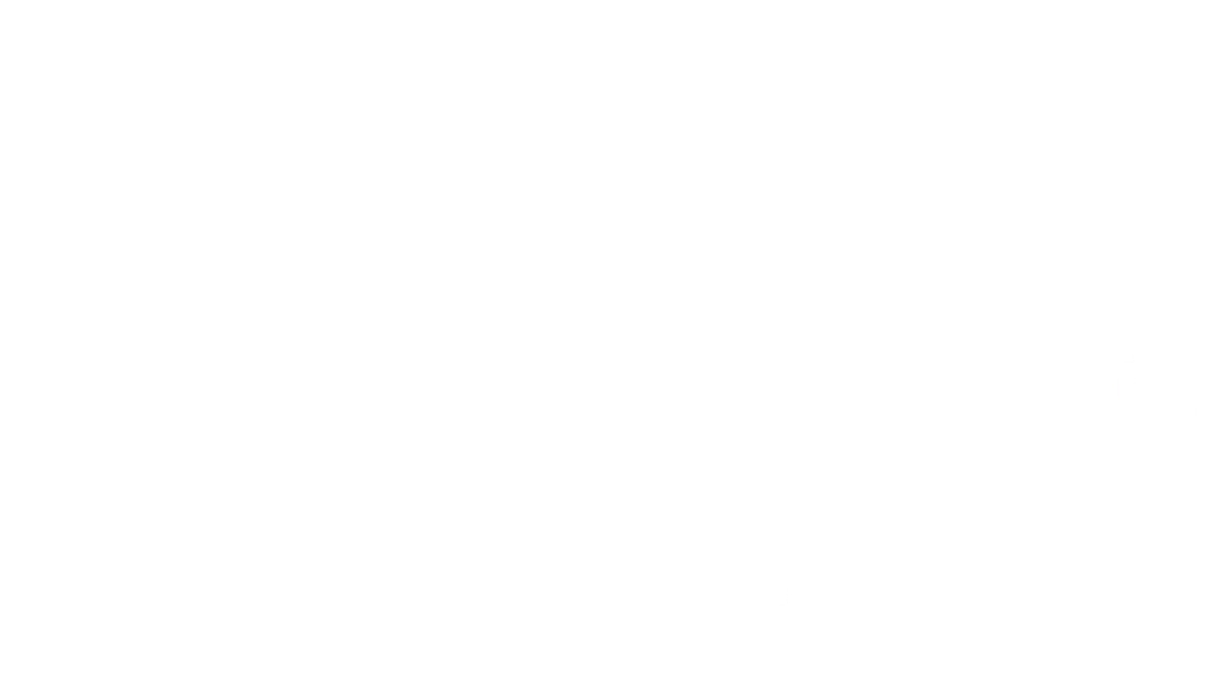
pyautogui.moveTo(1204, 676); pyautogui.dragTo(823, 521)
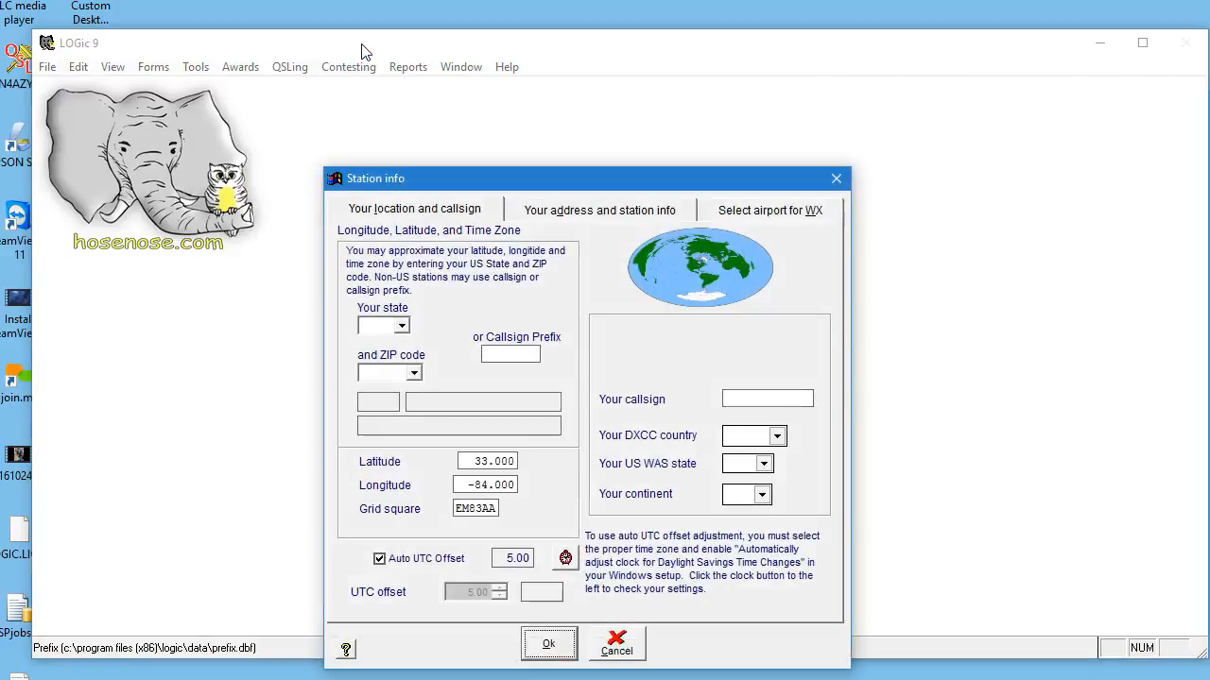
pyautogui.moveTo(527, 185); pyautogui.dragTo(513, 147)
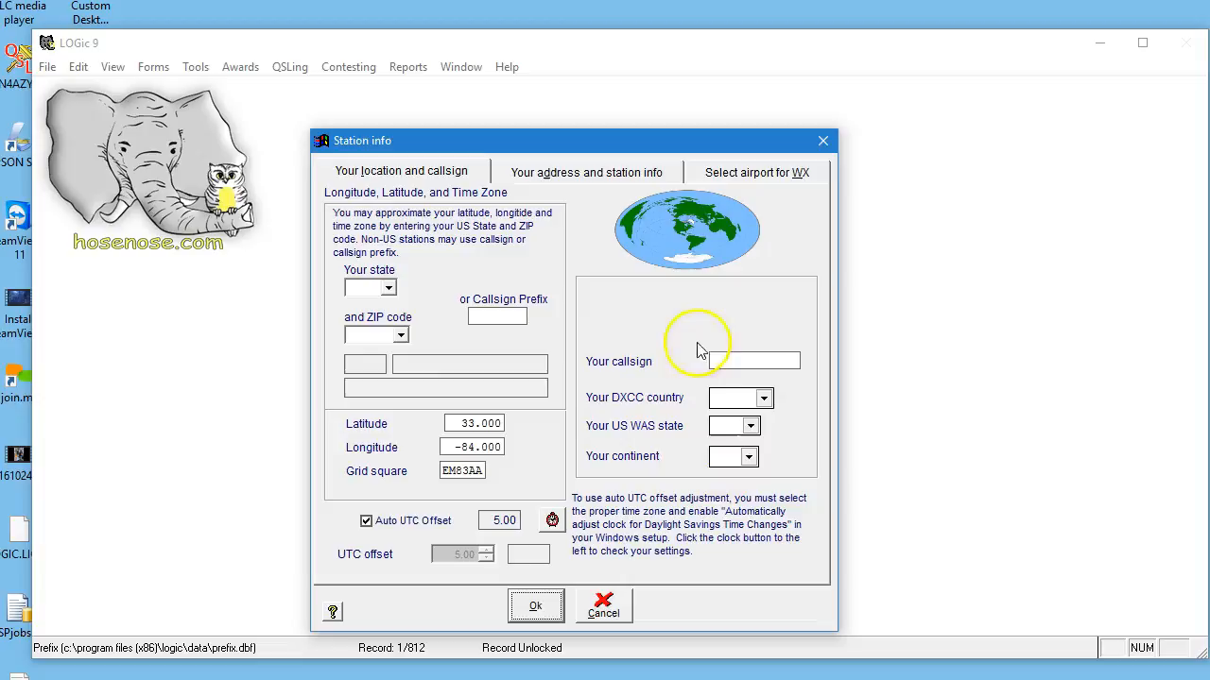
# Set the station's state to GA and choose its ZIP code to calculate the latitude, longitude and grid square.
pyautogui.click(388, 290)
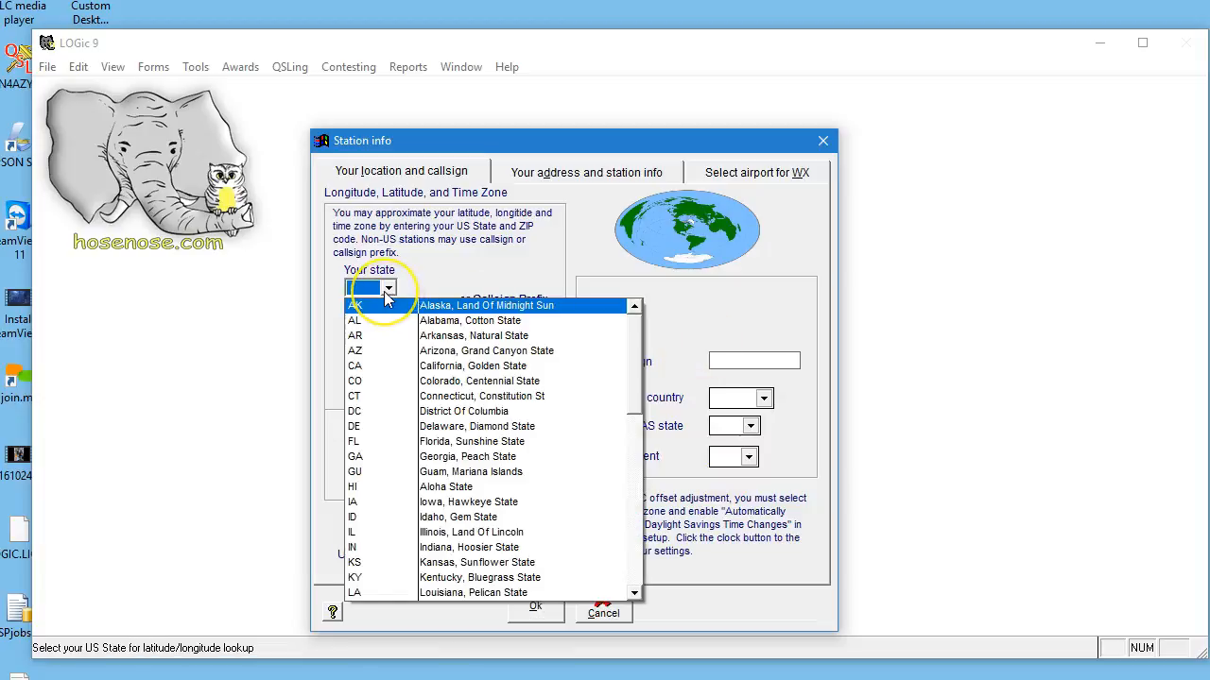
pyautogui.press('g')
pyautogui.press('Return')
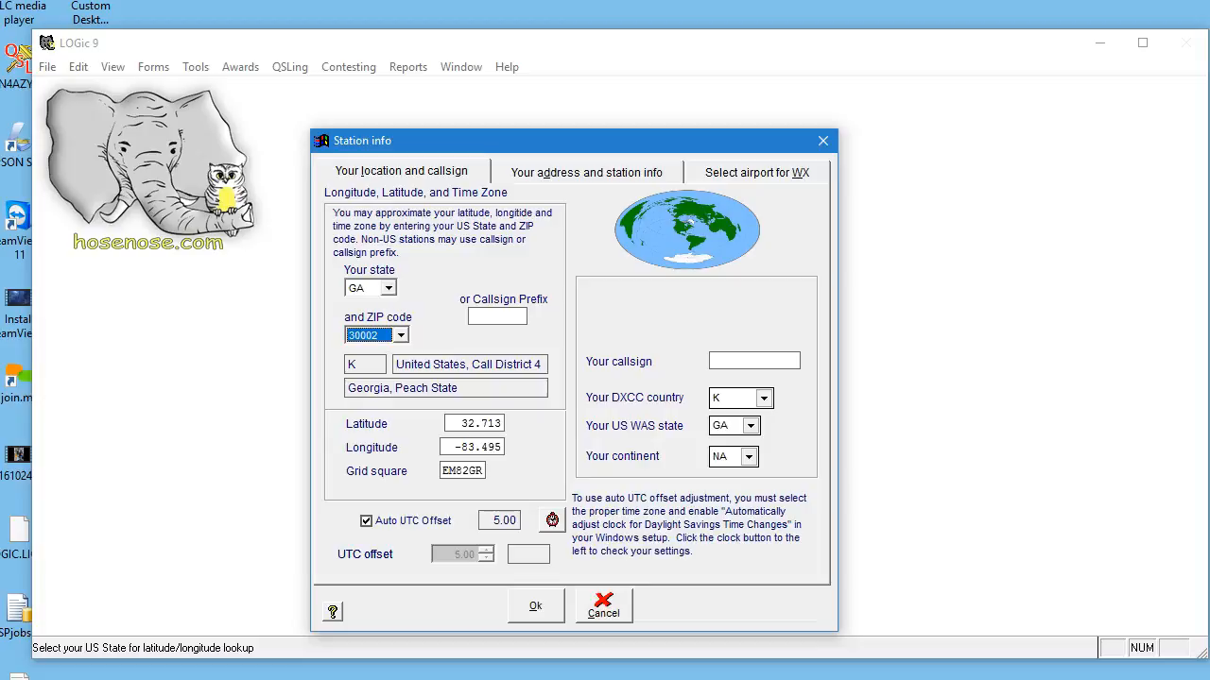
pyautogui.click(401, 336)
pyautogui.click(383, 491)
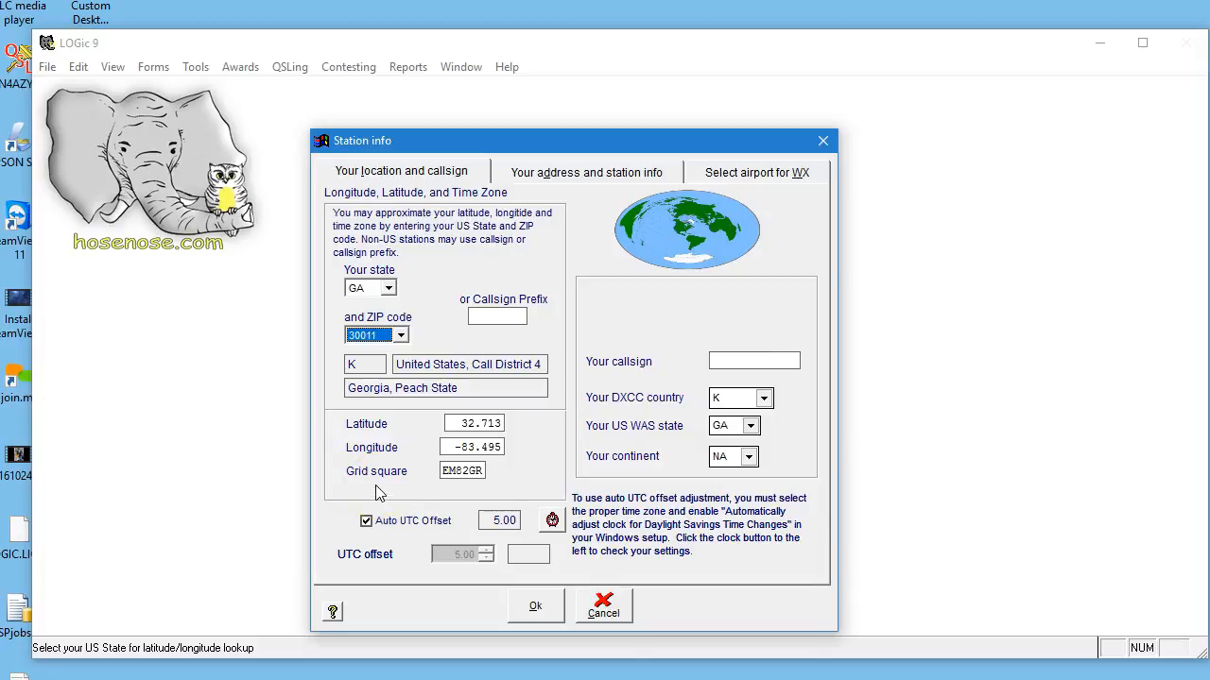
pyautogui.click(447, 473)
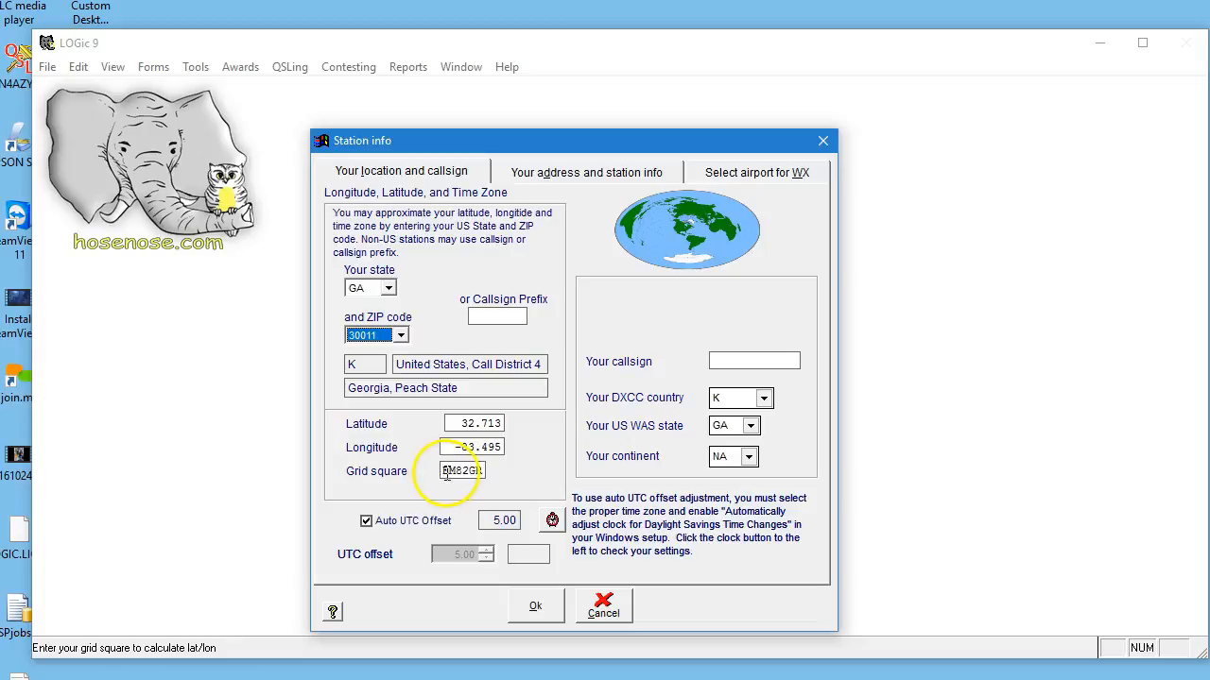
pyautogui.doubleClick(447, 472)
pyautogui.write('EM84CA')
pyautogui.moveTo(442, 470); pyautogui.dragTo(463, 471)
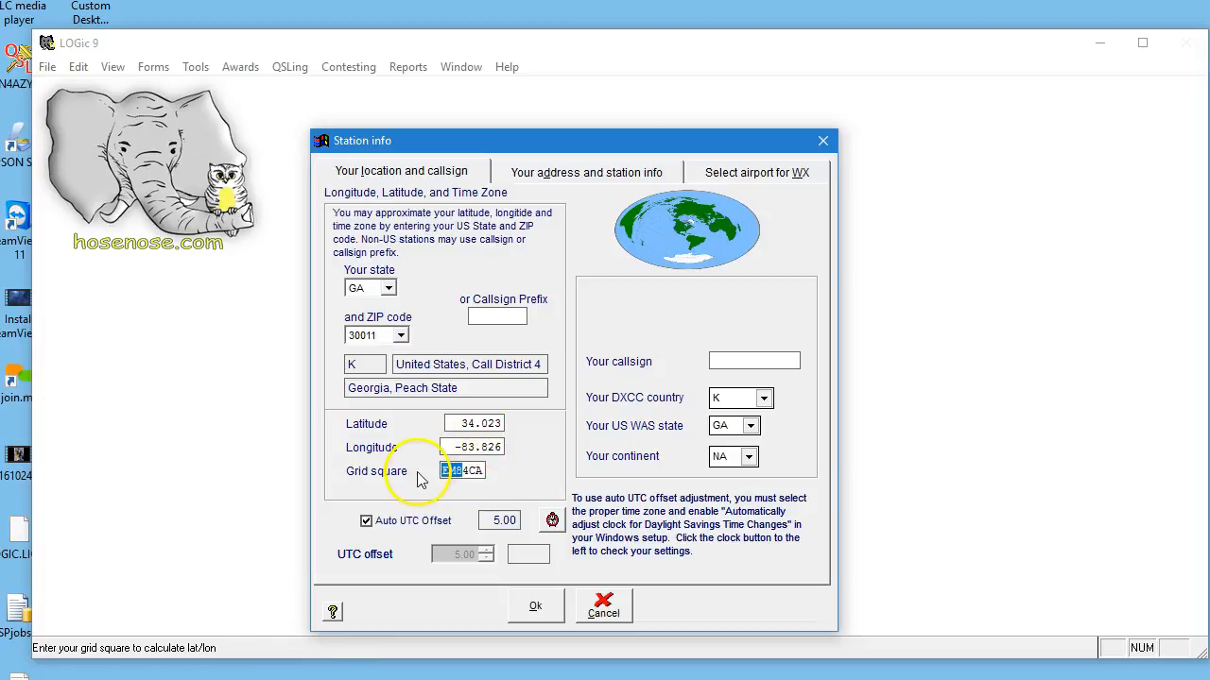
# Enter the operator's US callsign in the station information.
pyautogui.click(732, 356)
pyautogui.write('W')
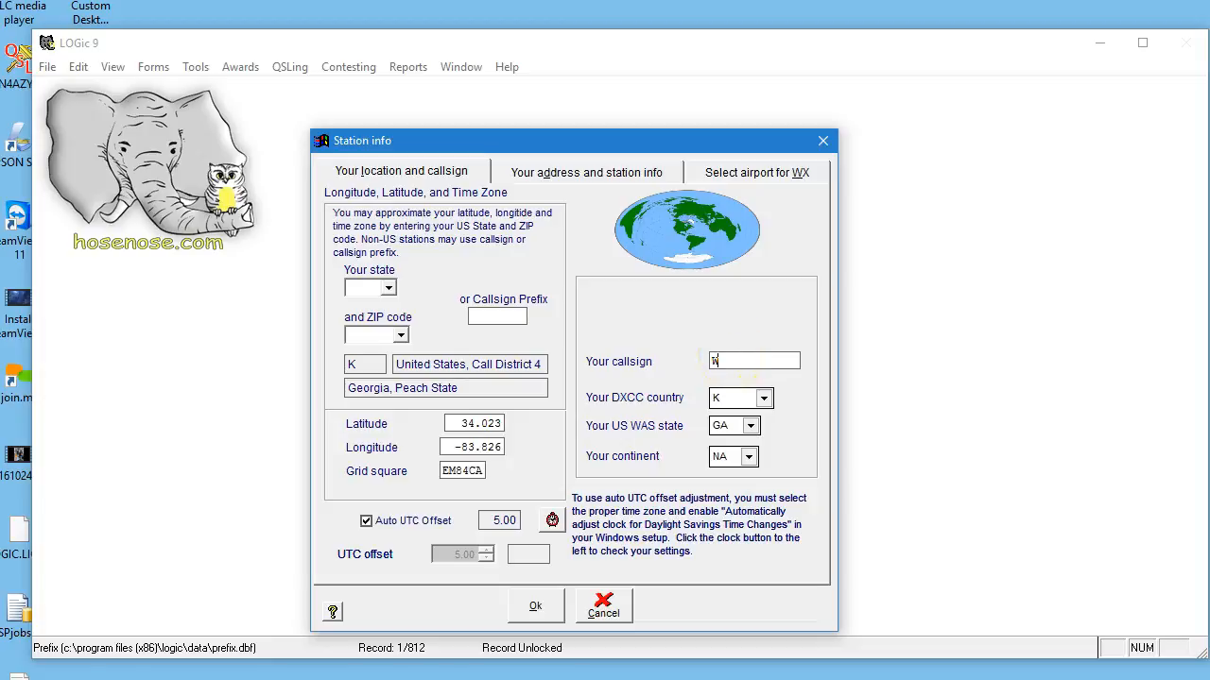
pyautogui.write('N4AZY')
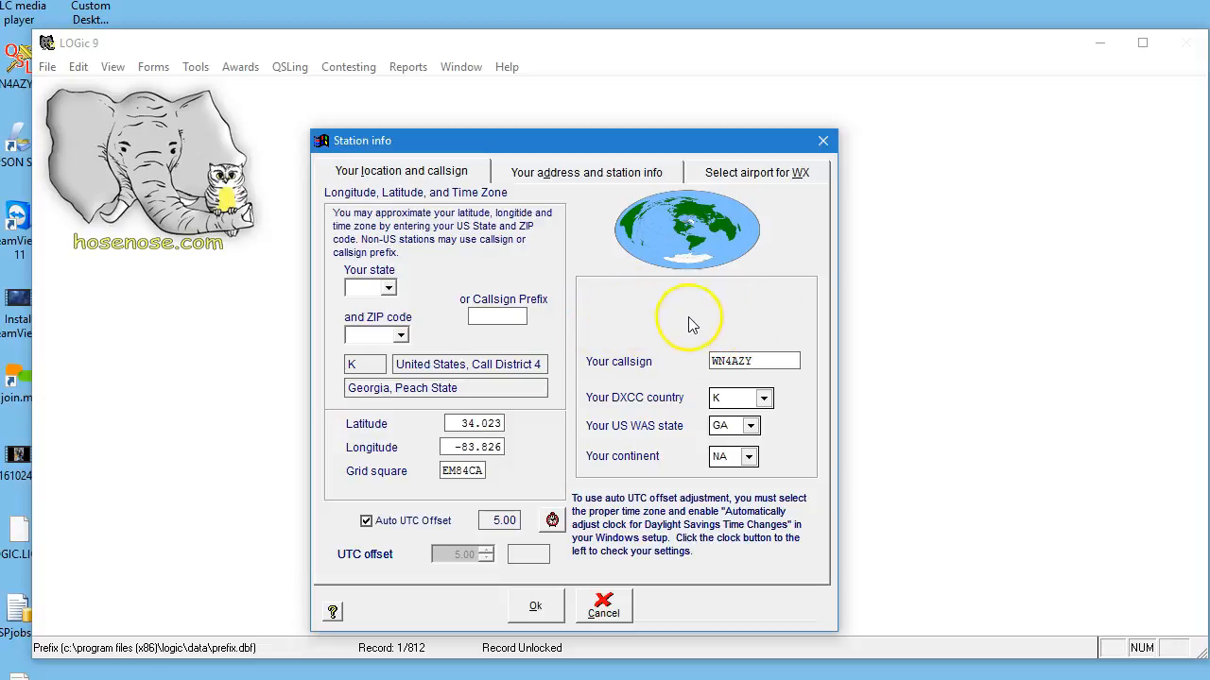
# Derive the station location from callsign prefix F6 and replace the station callsign with a French F6 callsign.
pyautogui.click(486, 316)
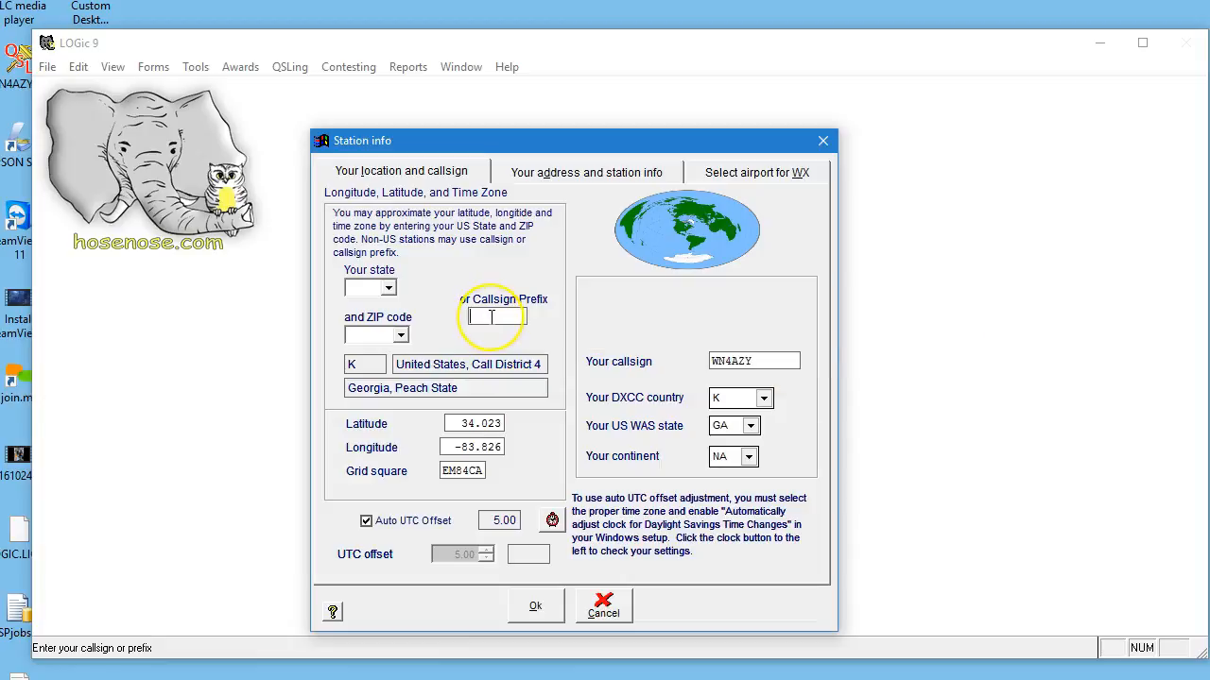
pyautogui.write('F6')
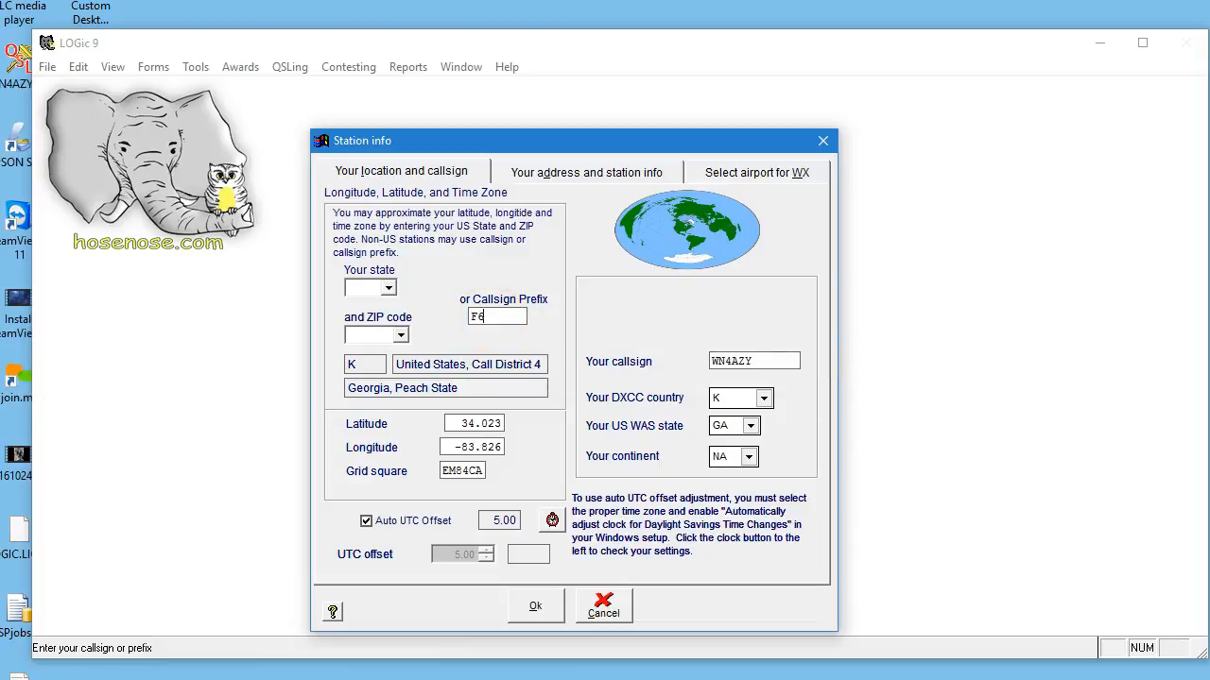
pyautogui.press('Tab')
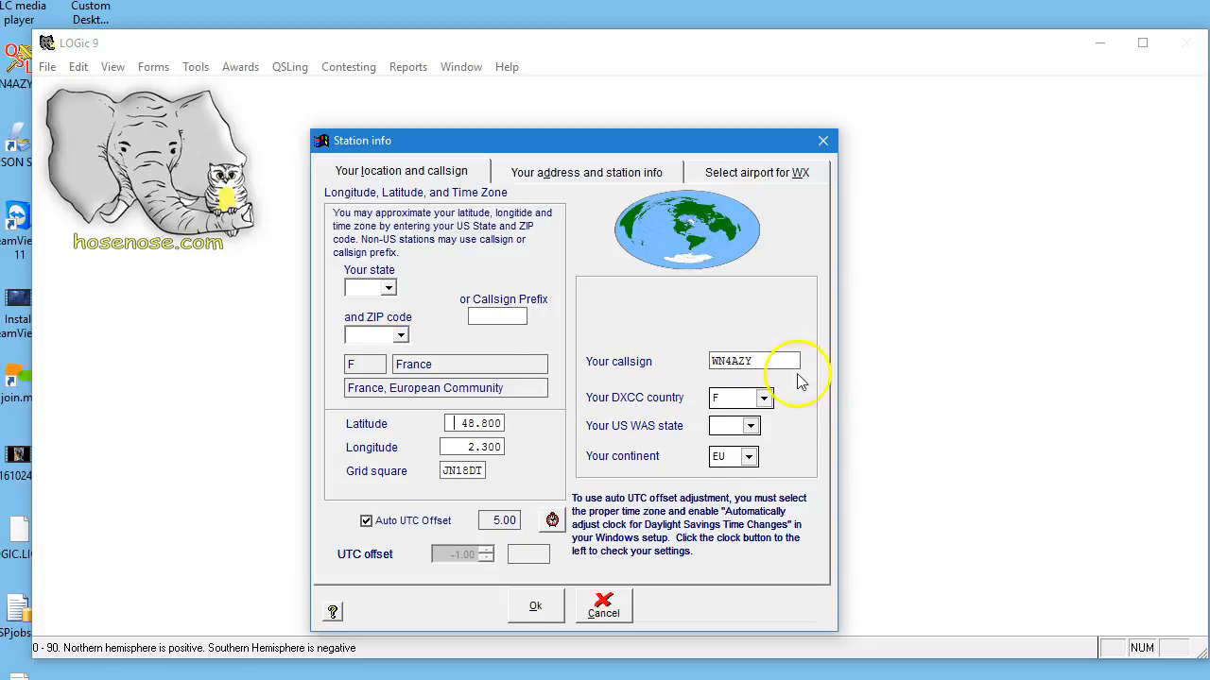
pyautogui.moveTo(751, 361); pyautogui.dragTo(672, 359)
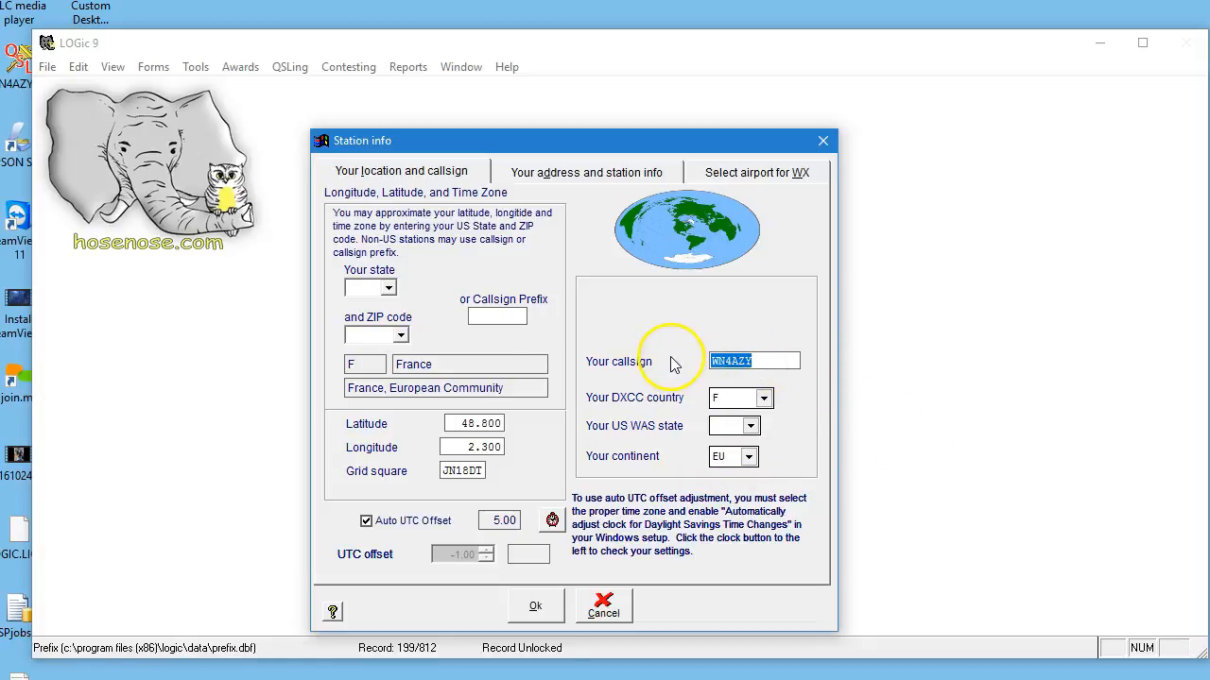
pyautogui.write('F6DEX')
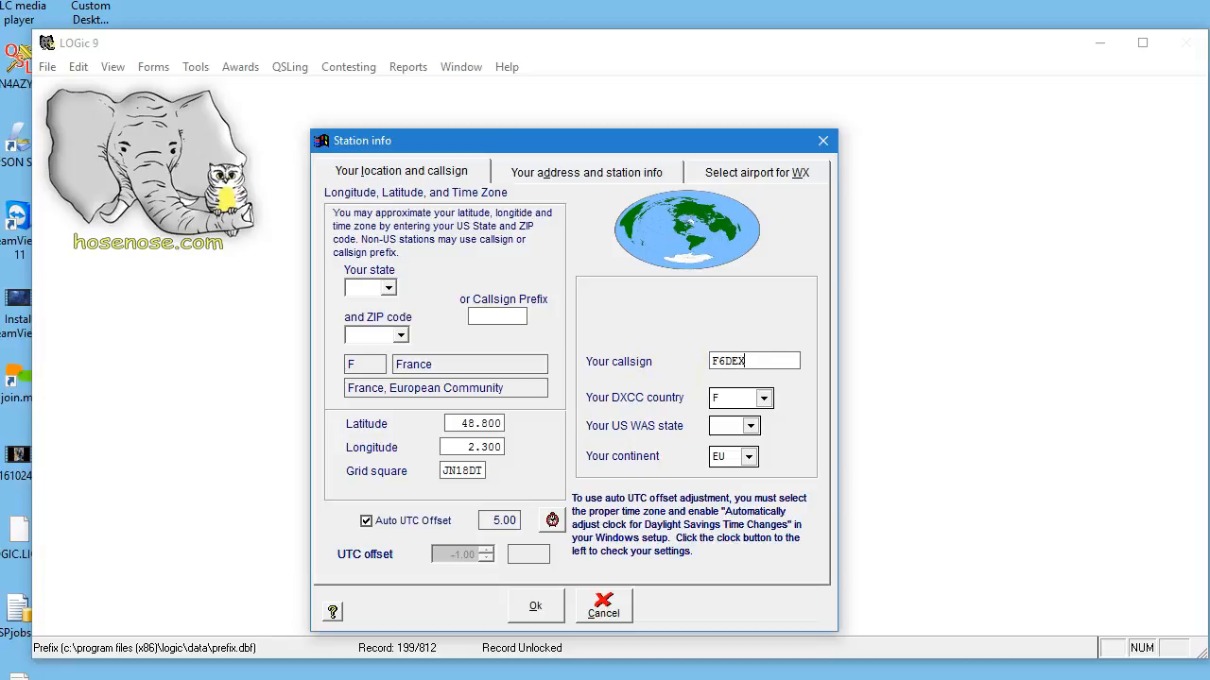
# Enter the station's complete e-mail address in the address and station info, correcting the incomplete entry.
pyautogui.click(615, 176)
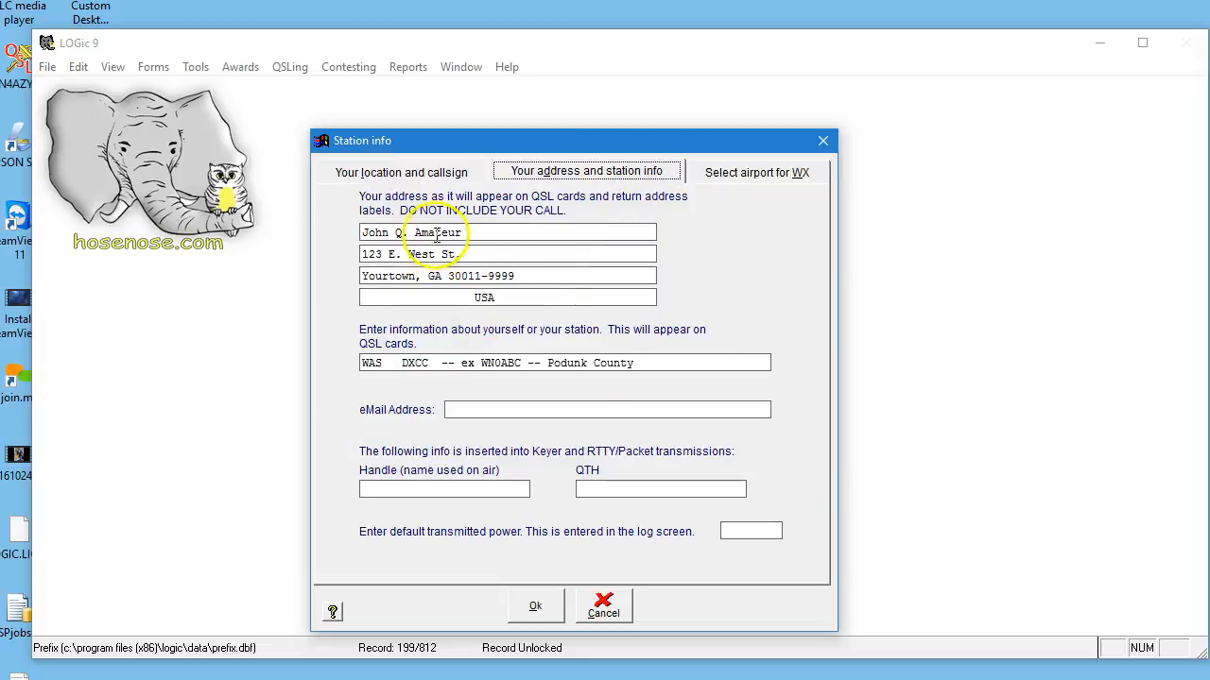
pyautogui.click(487, 408)
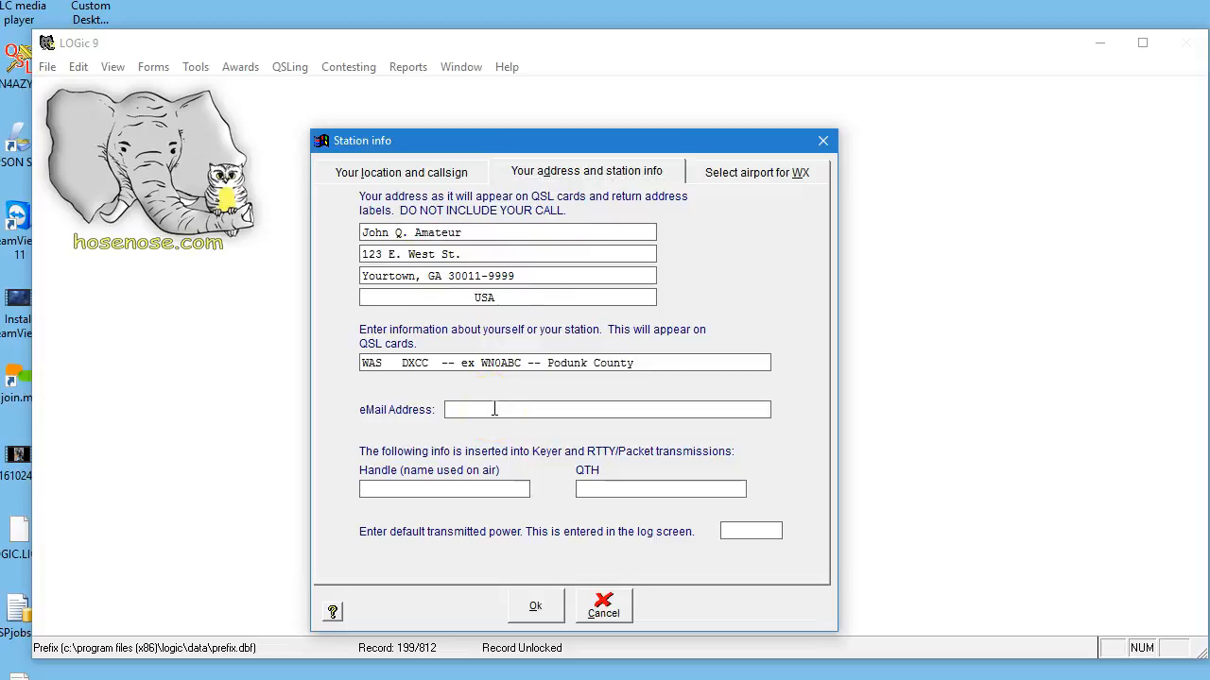
pyautogui.click(737, 176)
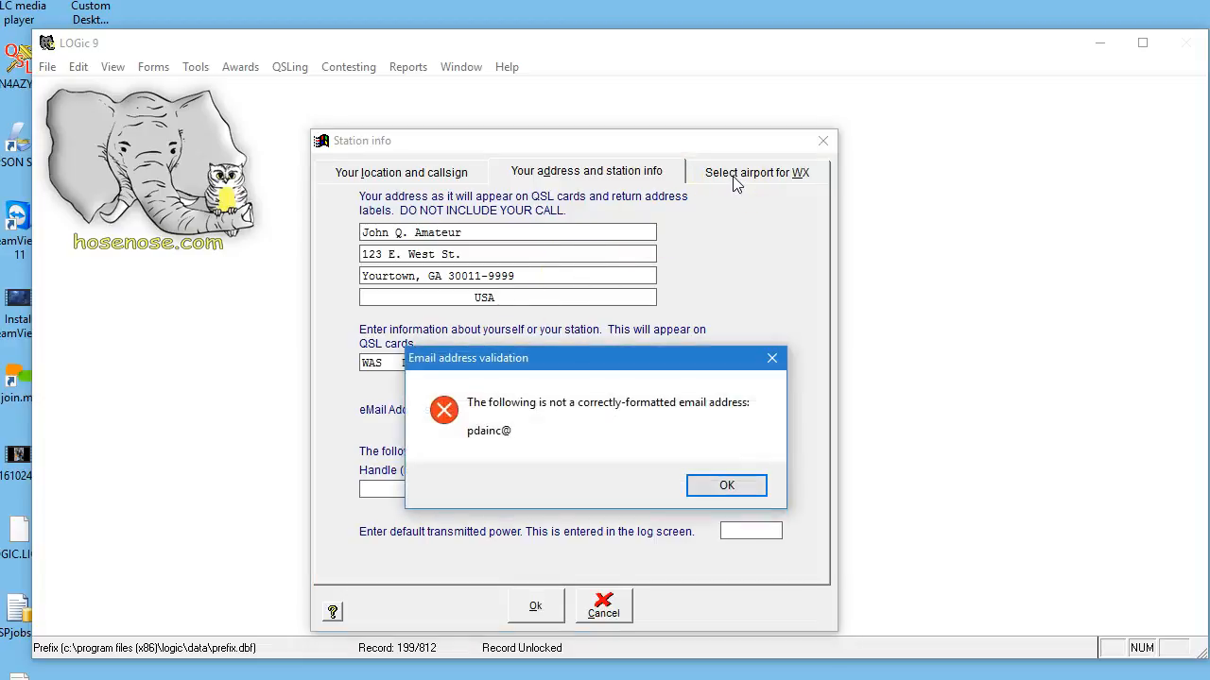
pyautogui.click(726, 486)
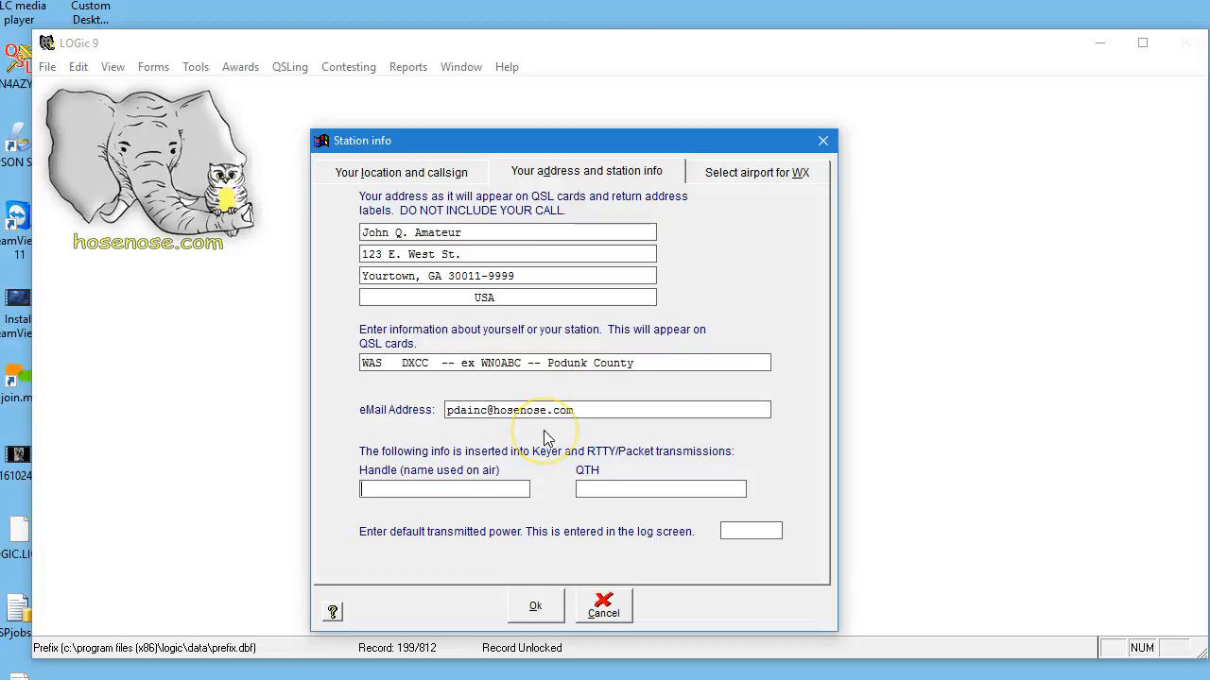
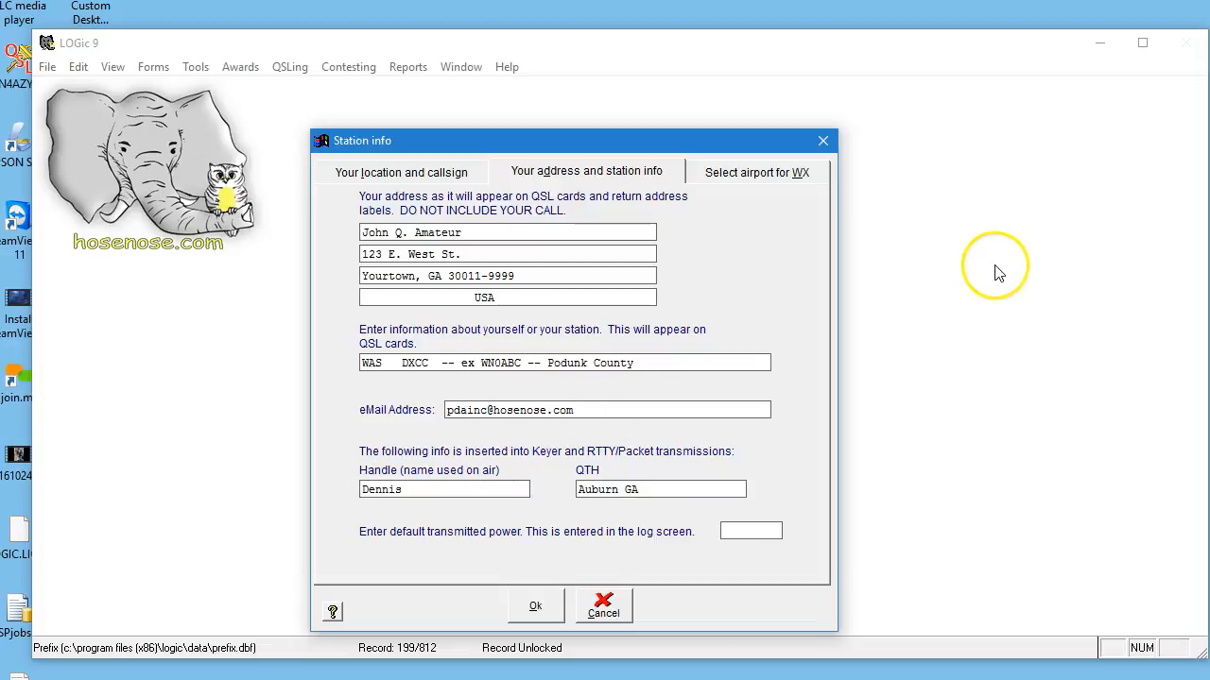
# Choose Toussus Le Noble, France as the local weather airport and set the station's latitude and longitude to it.
pyautogui.click(767, 176)
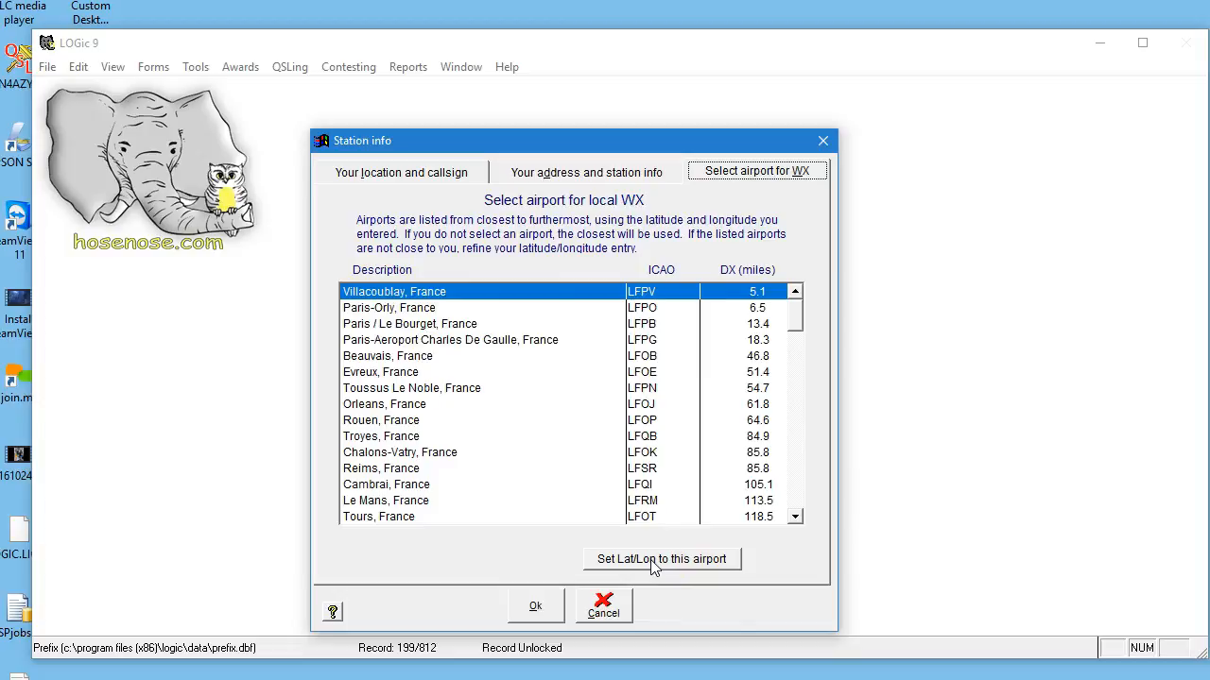
pyautogui.click(647, 387)
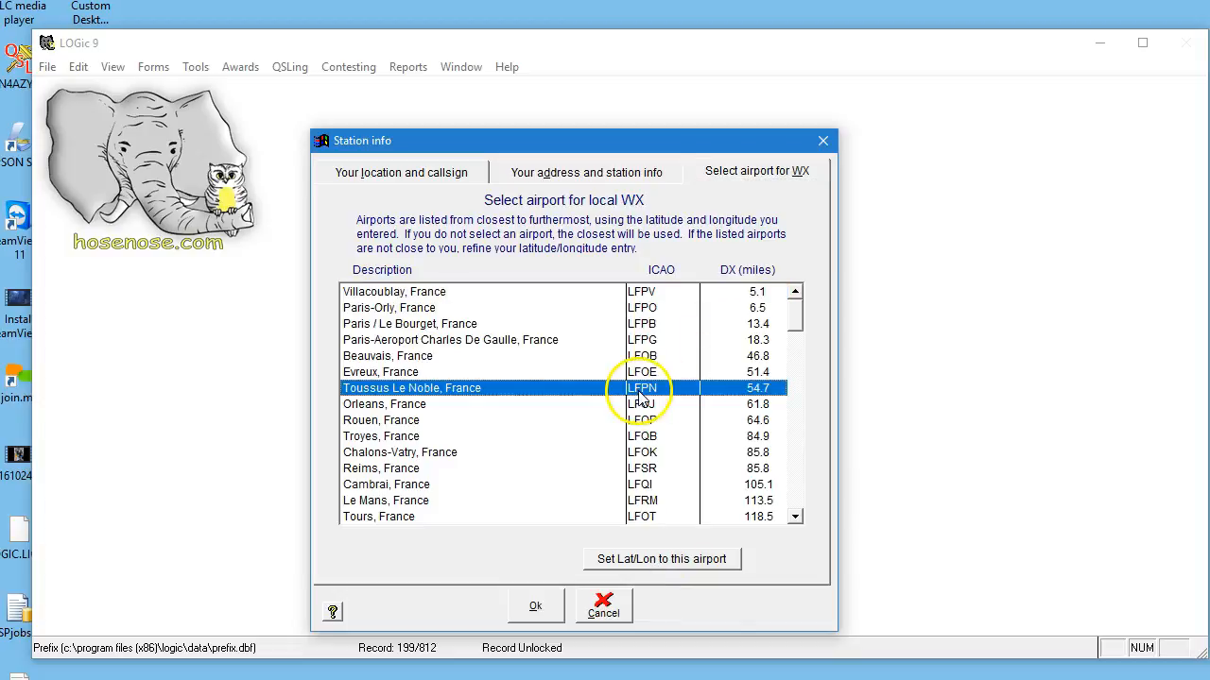
pyautogui.click(696, 558)
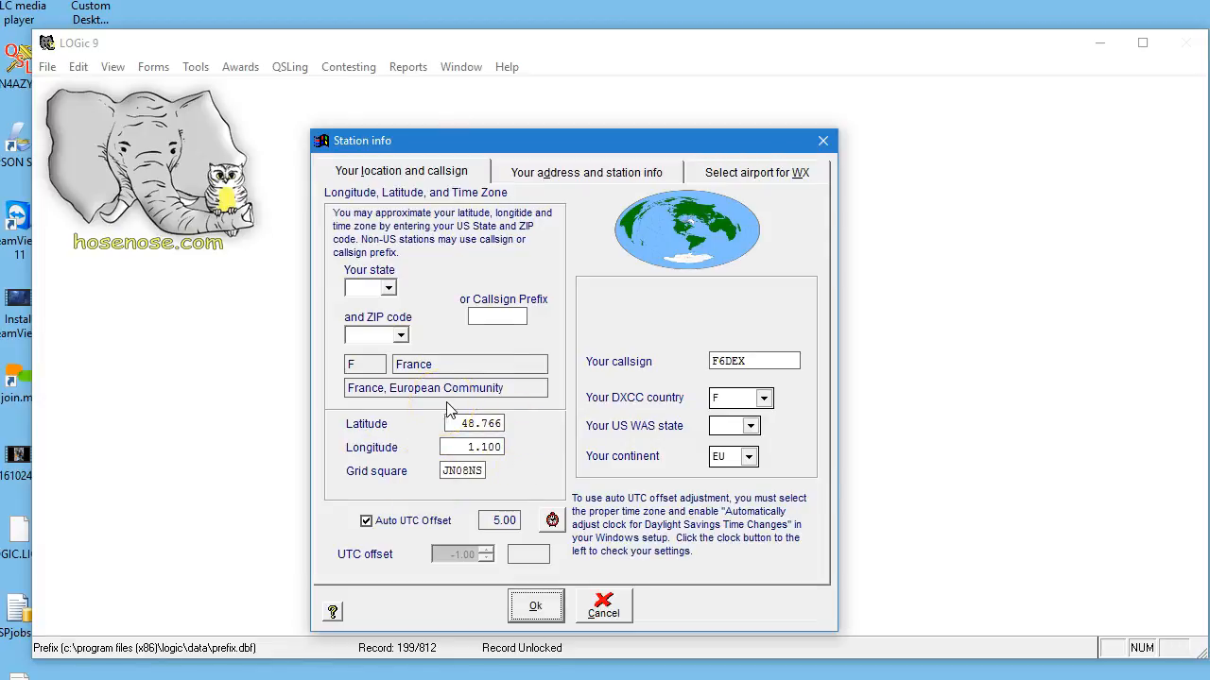
# Save the station information and dismiss the demo notices.
pyautogui.click(535, 605)
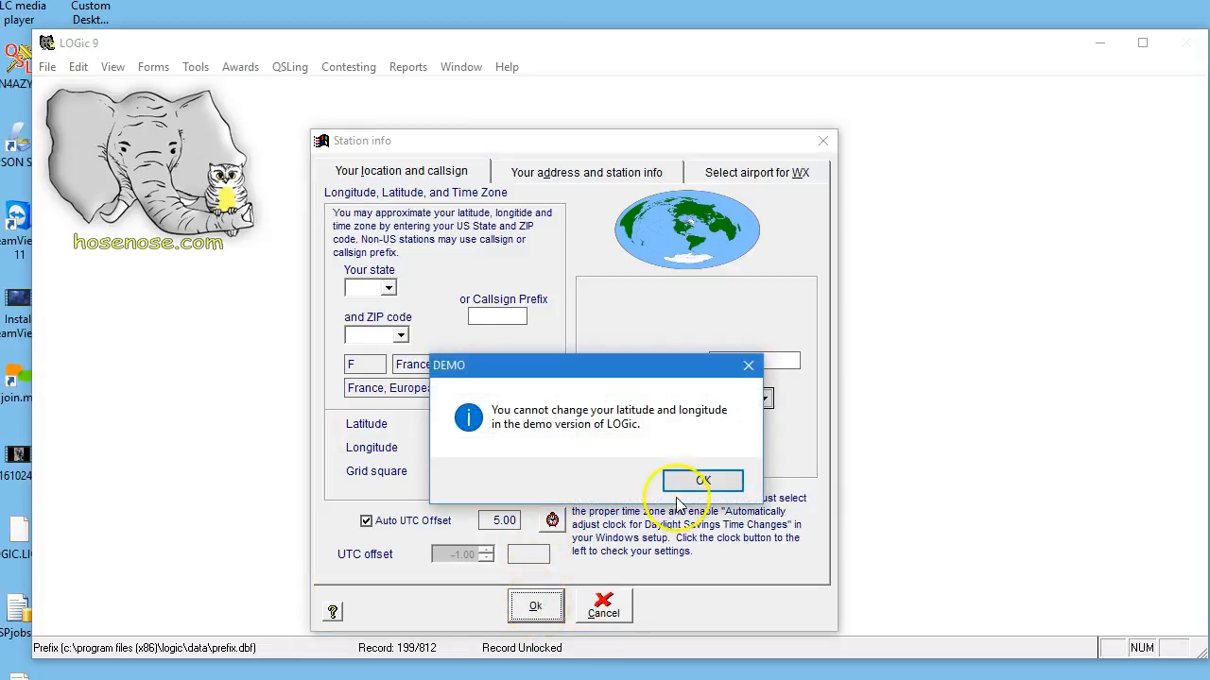
pyautogui.click(704, 484)
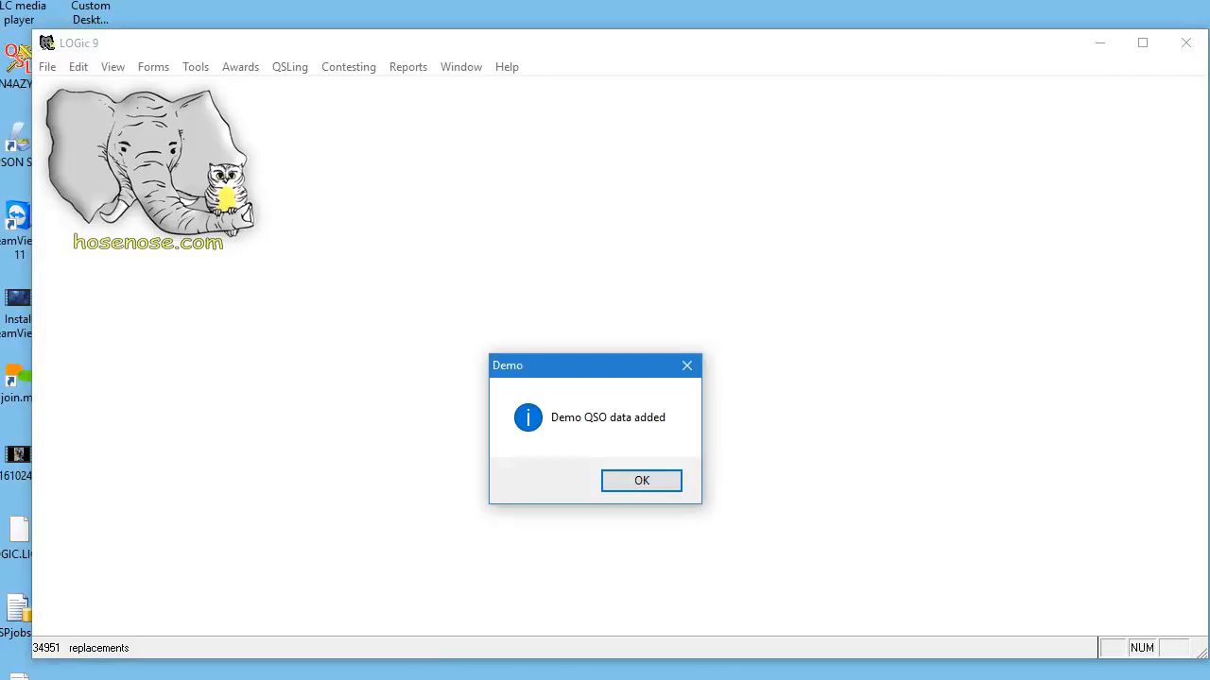
pyautogui.press('Return')
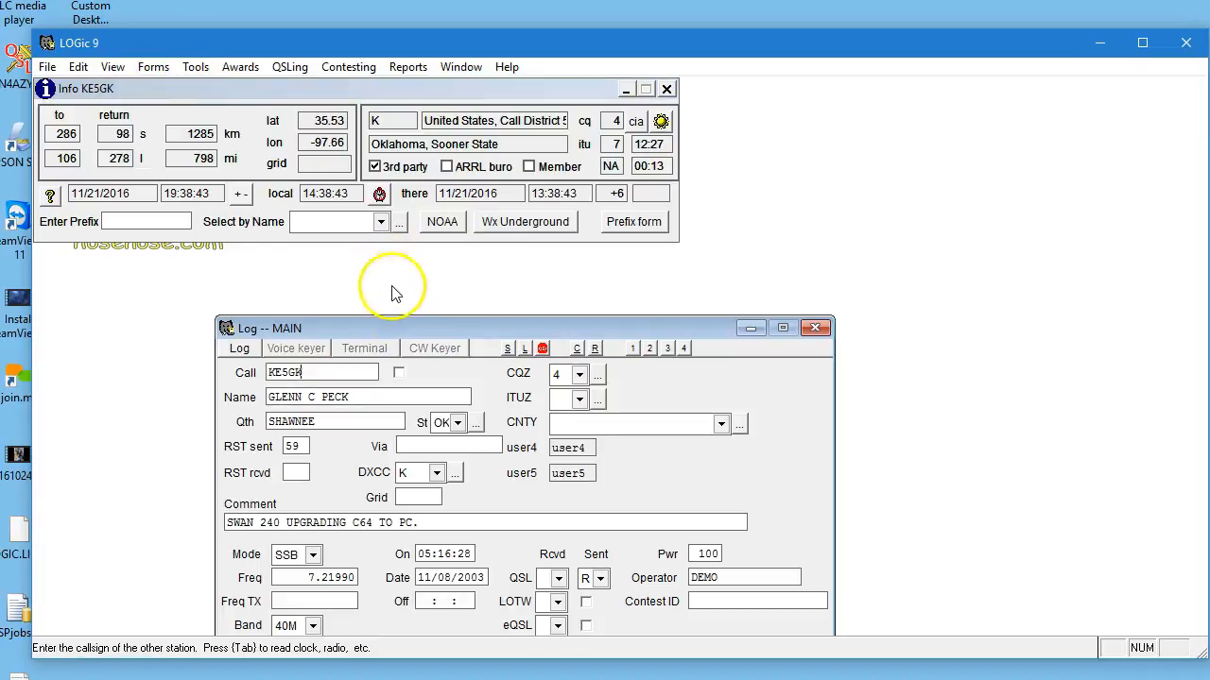
# Move the log form clear of the window's lower edge and add a new record for a station with an N6 callsign.
pyautogui.moveTo(396, 332); pyautogui.dragTo(373, 243)
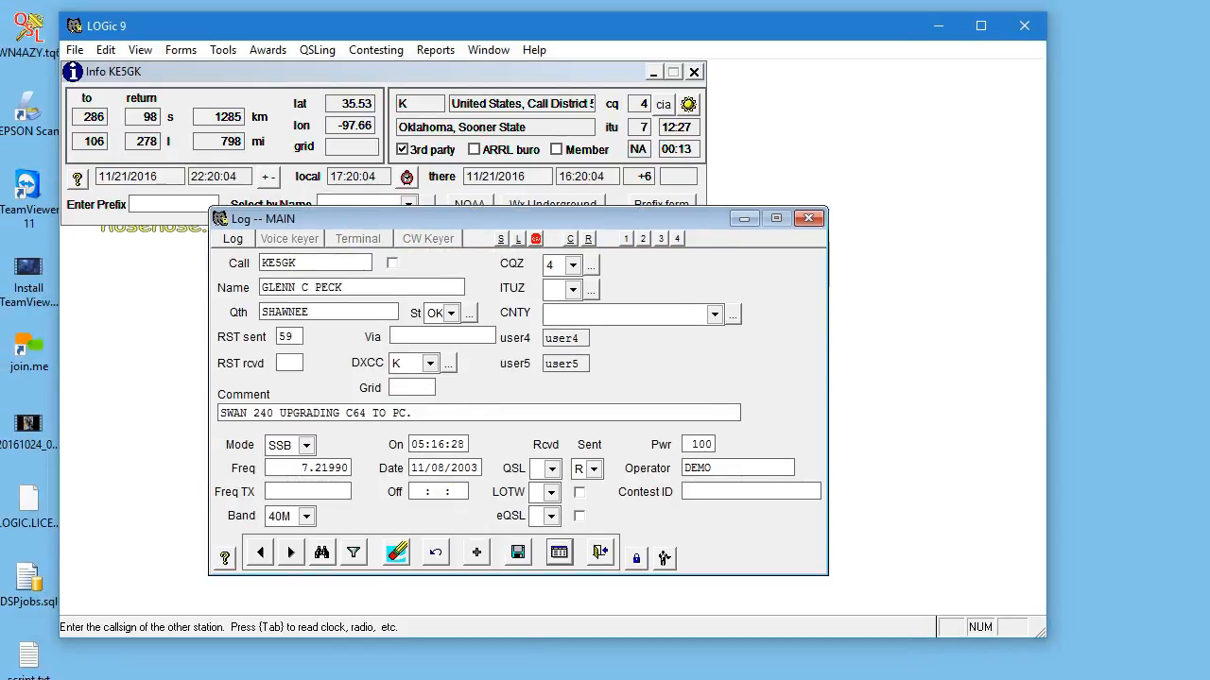
pyautogui.click(475, 553)
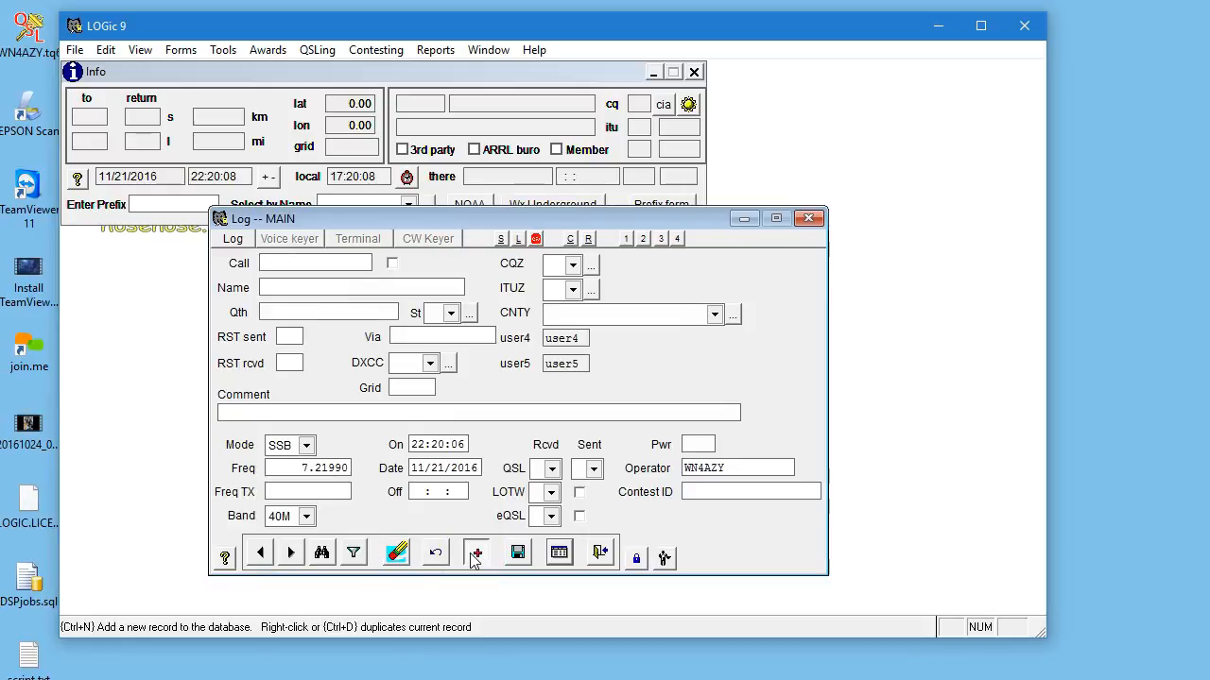
pyautogui.write('N6MRQ')
pyautogui.press('Tab')
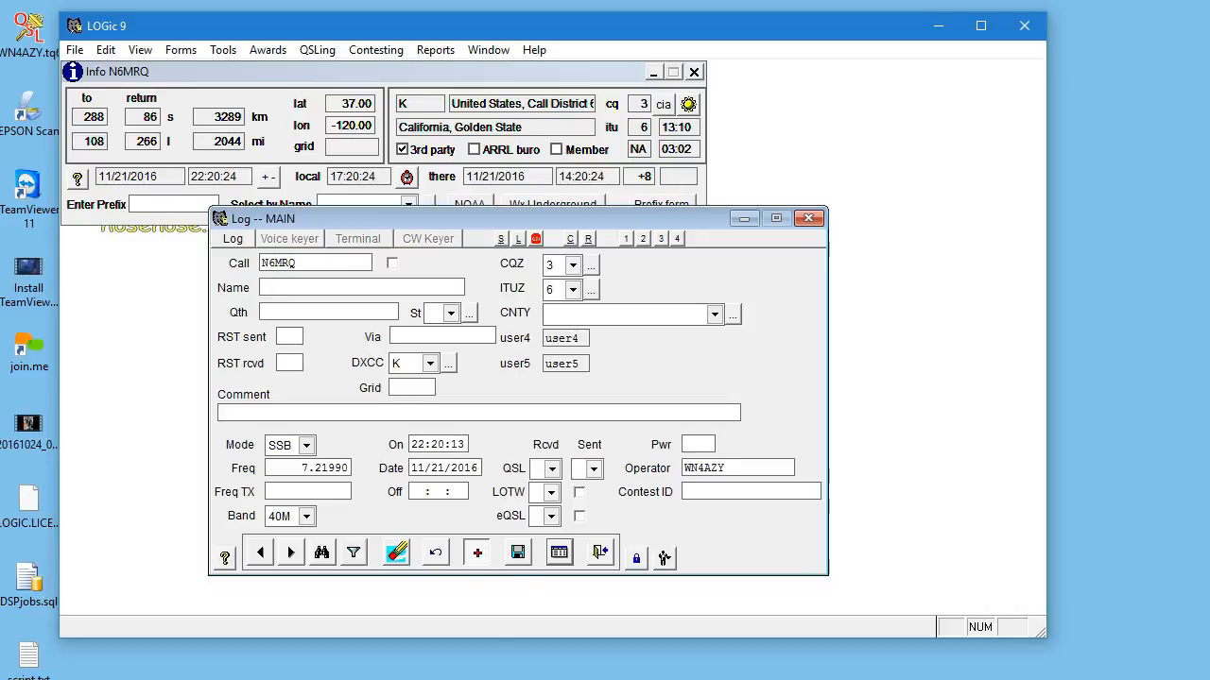
# Add a second new log record using the operator's own WN4 callsign.
pyautogui.click(480, 558)
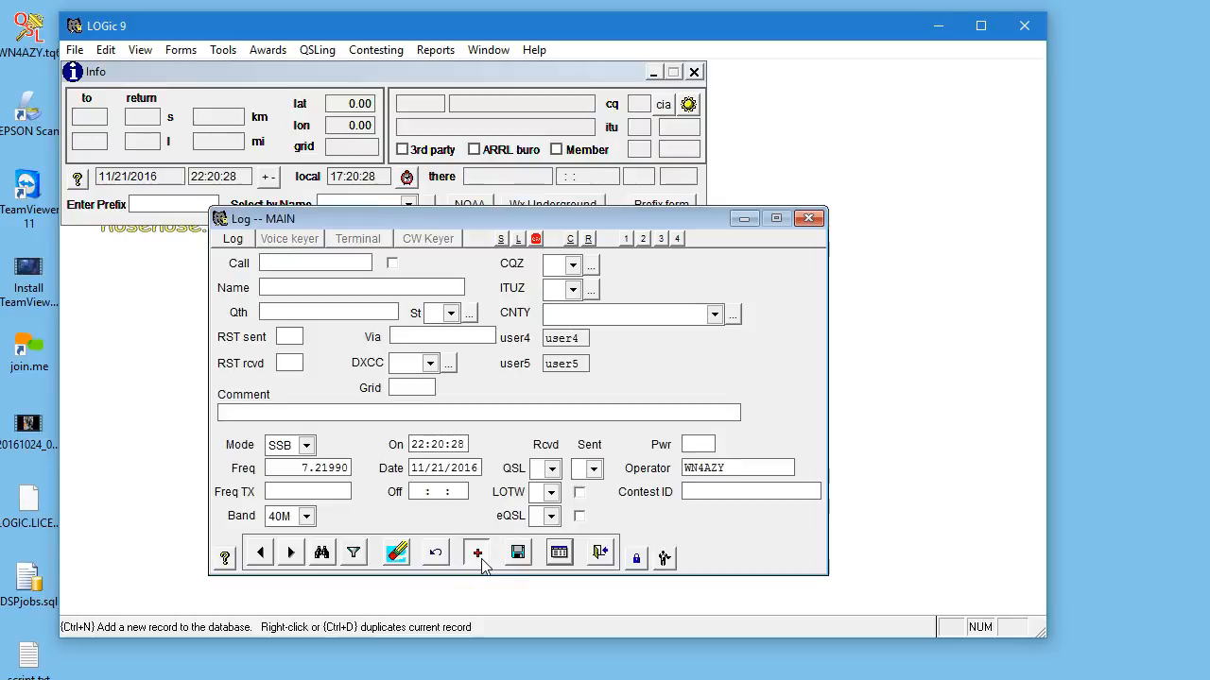
pyautogui.write('WN4AZY')
pyautogui.press('Tab')
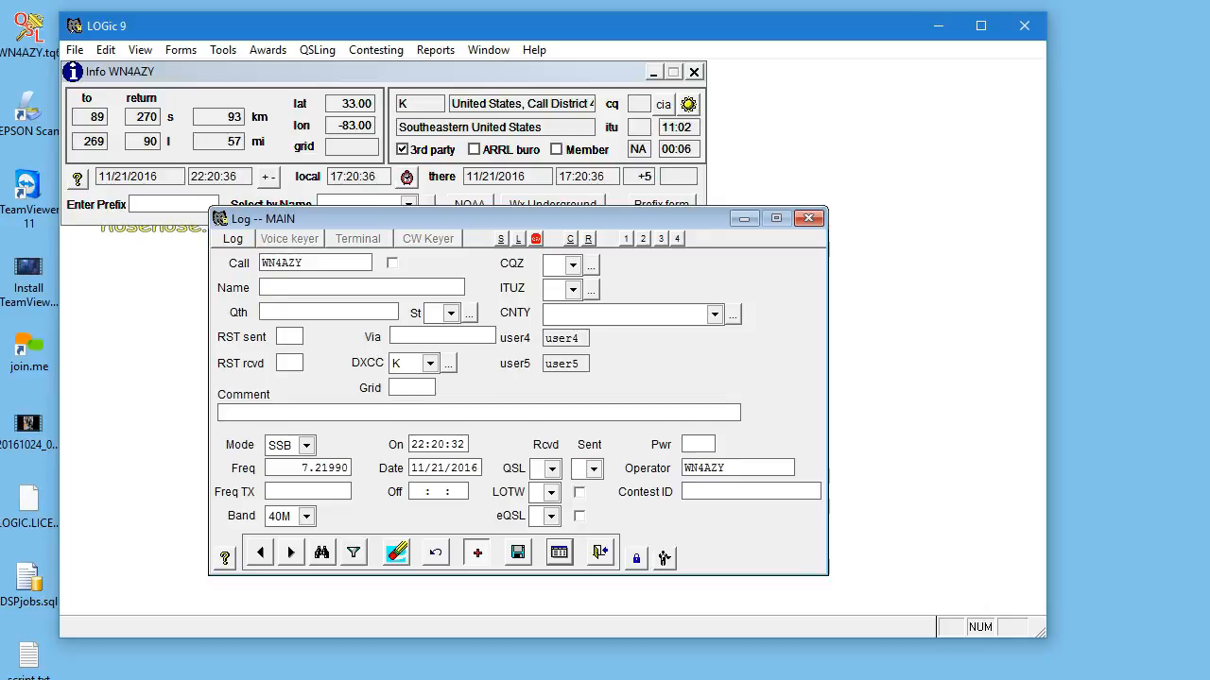
# Browse the logged contacts in the table view and search for callsigns beginning with W.
pyautogui.click(559, 552)
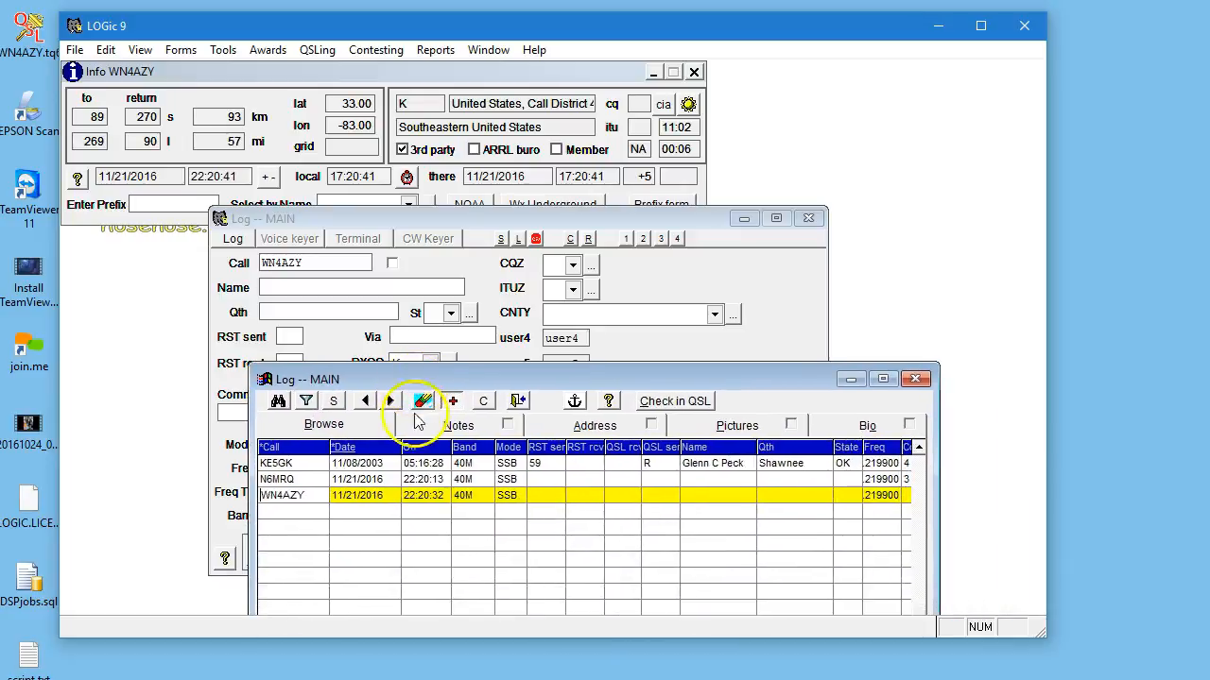
pyautogui.scroll(7, 420, 480)
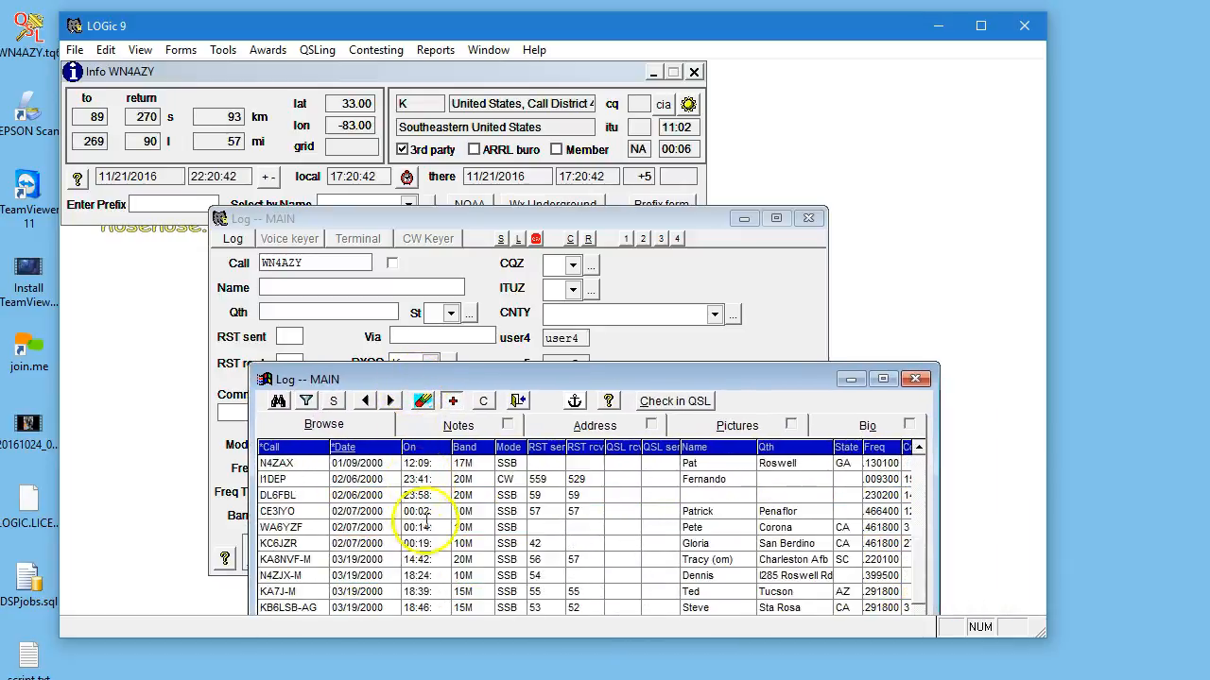
pyautogui.scroll(2, 427, 523)
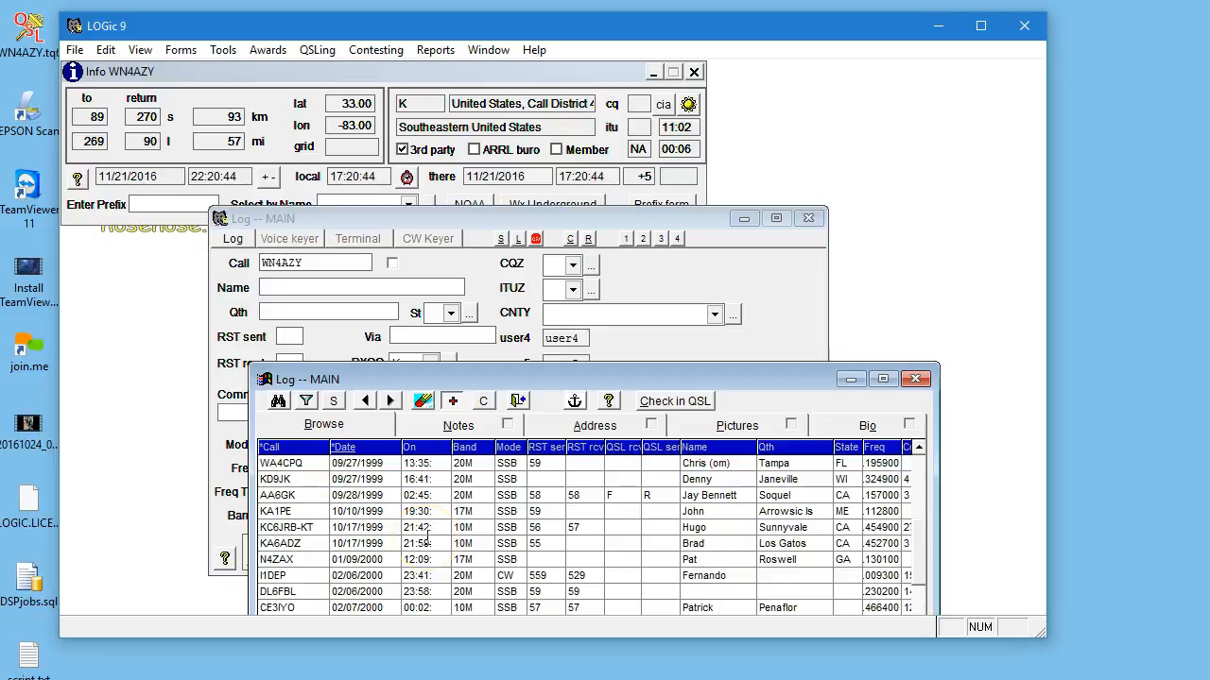
pyautogui.click(277, 401)
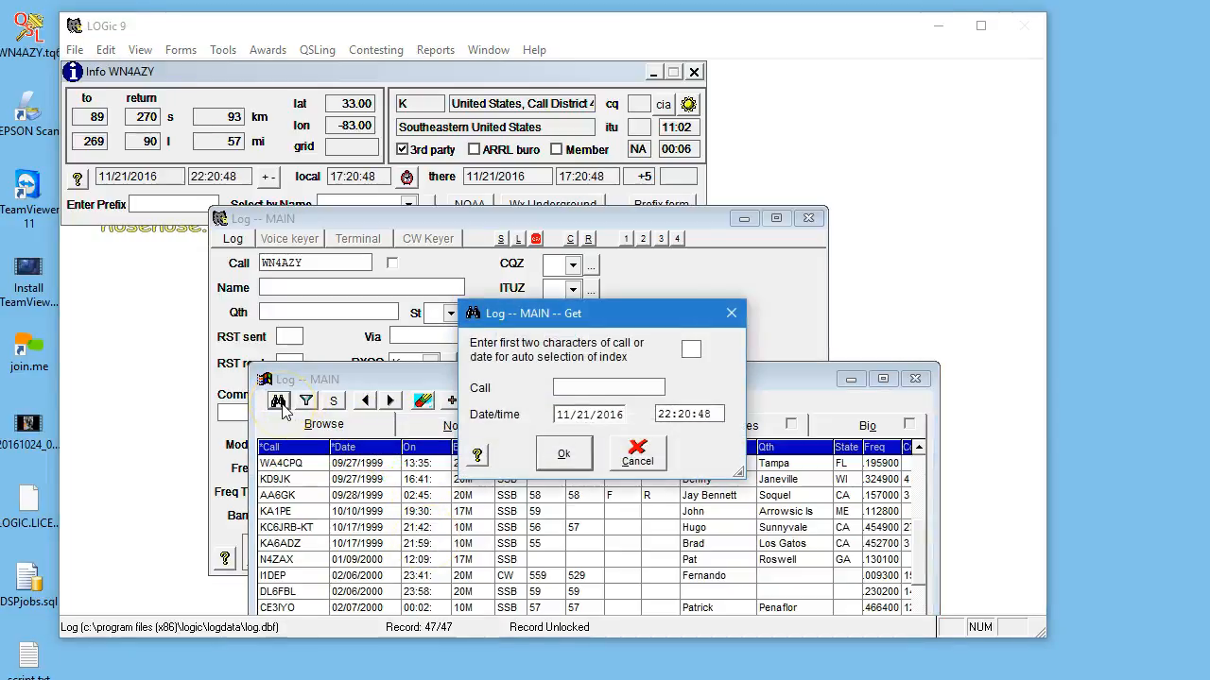
pyautogui.write('W')
pyautogui.press('Return')
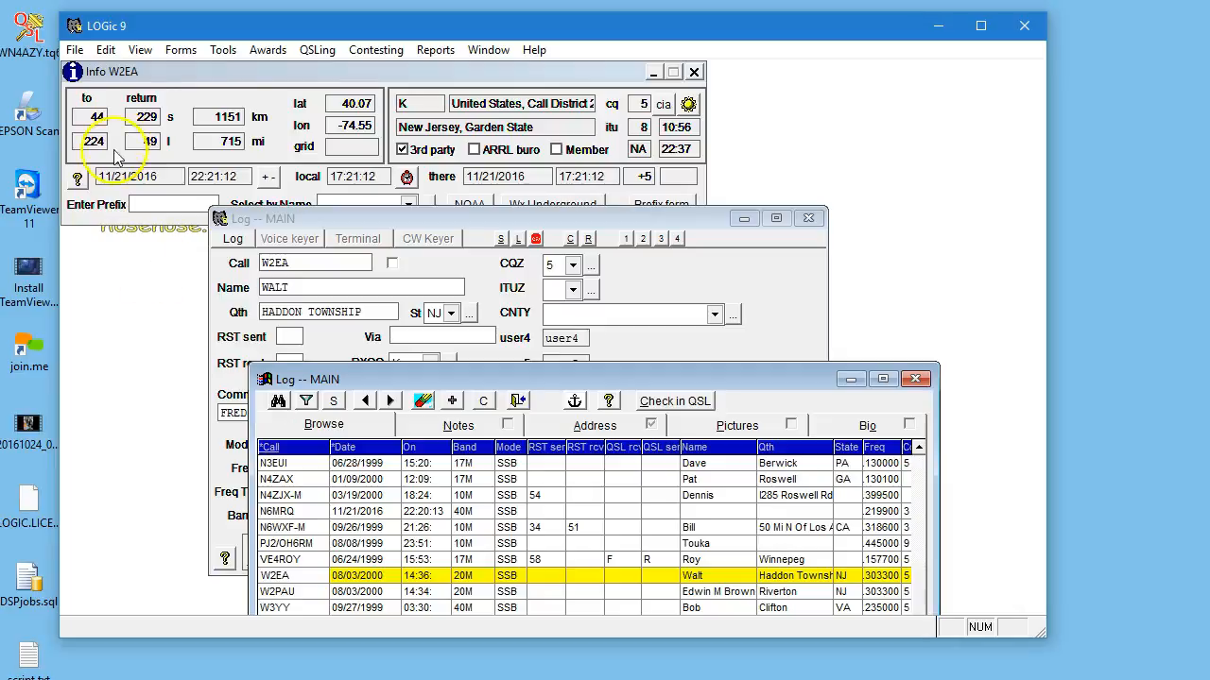
# Delete the demo QSOs from the log and dismiss the notices.
pyautogui.click(223, 50)
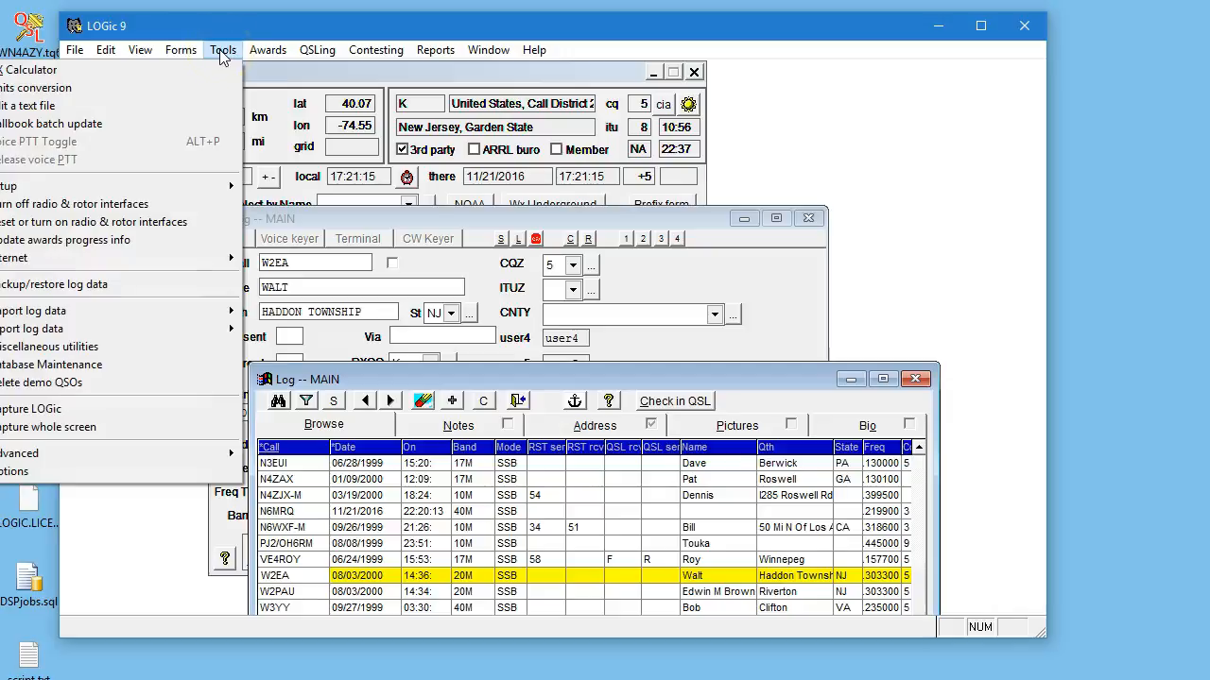
pyautogui.moveTo(271, 29); pyautogui.dragTo(306, 29)
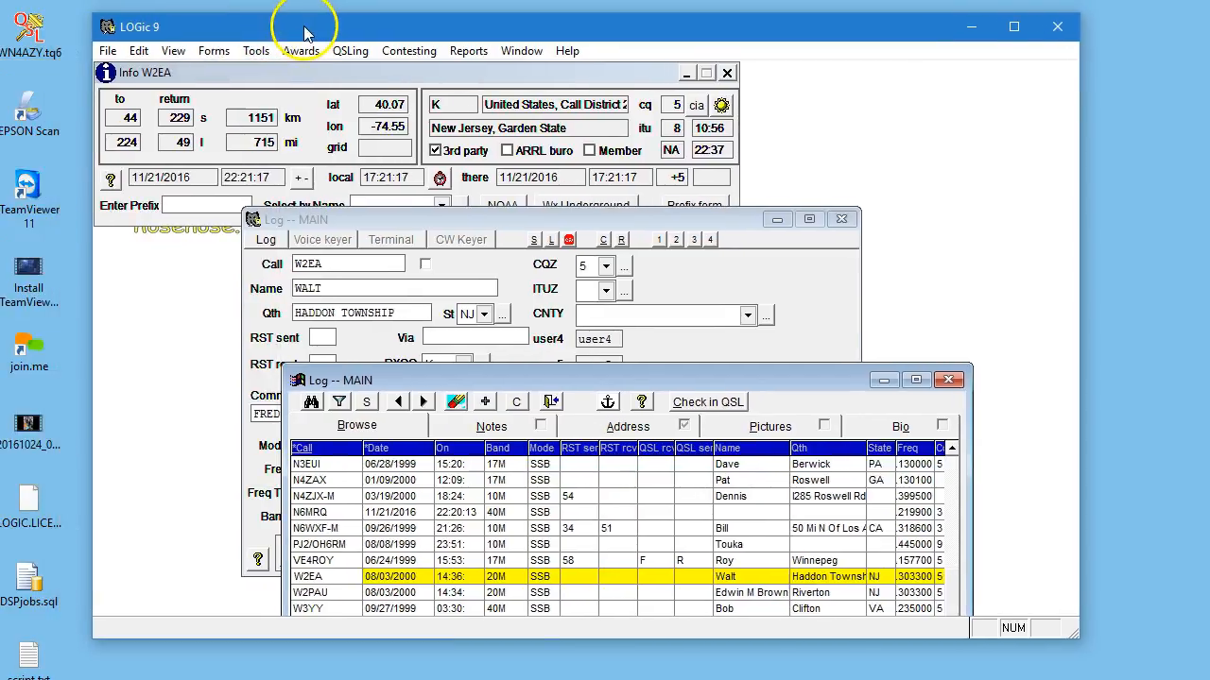
pyautogui.click(259, 52)
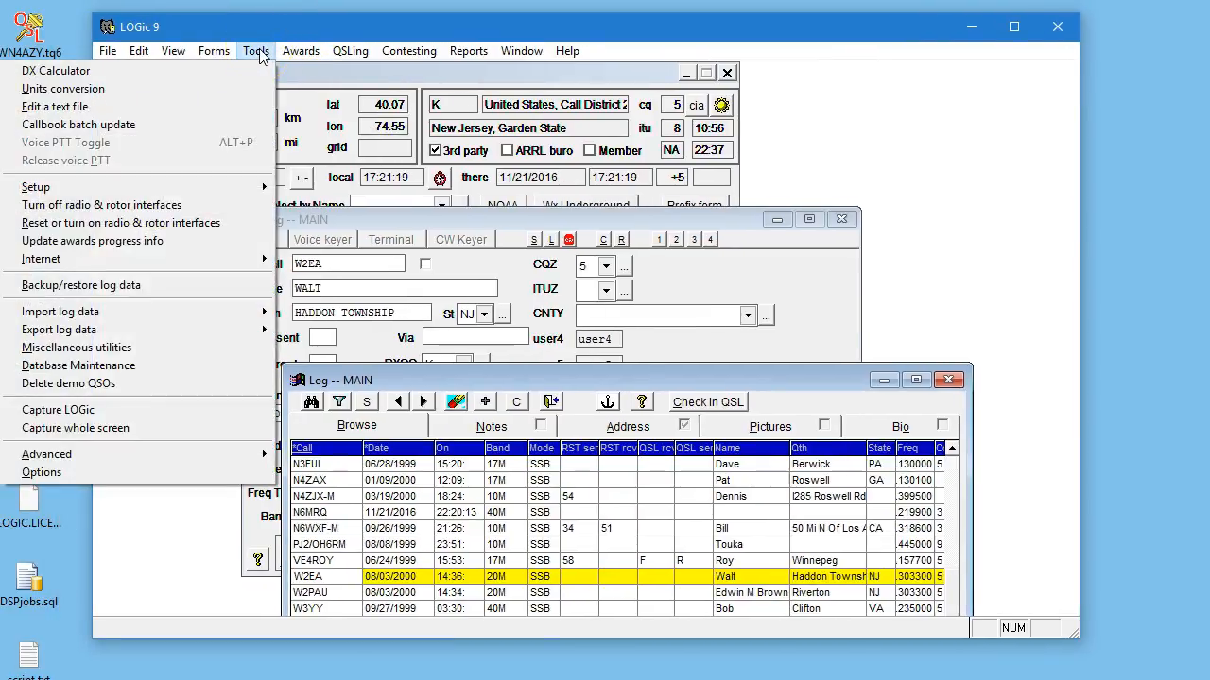
pyautogui.click(132, 383)
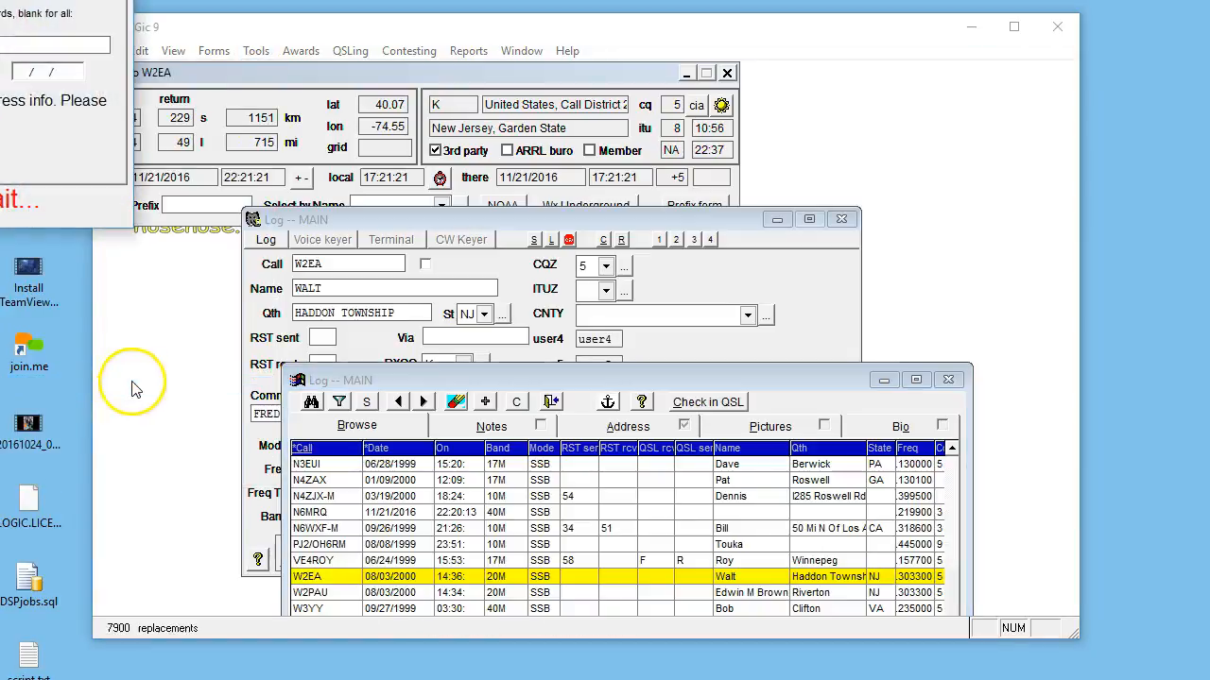
pyautogui.click(648, 448)
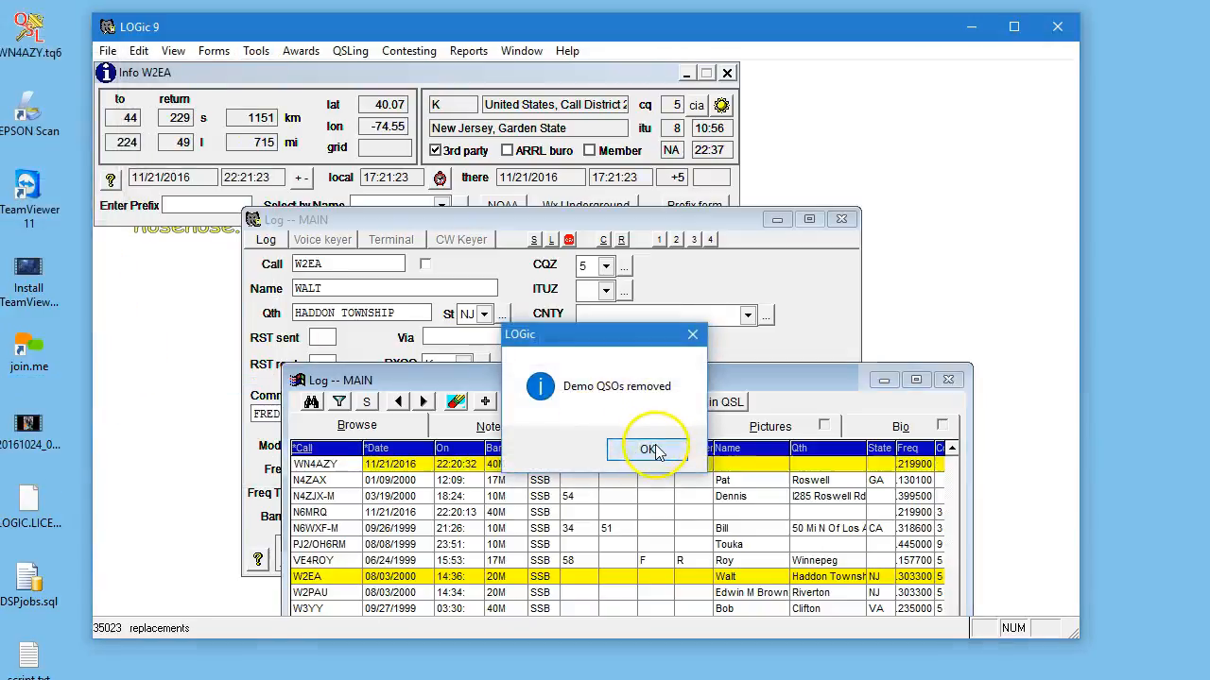
pyautogui.click(725, 504)
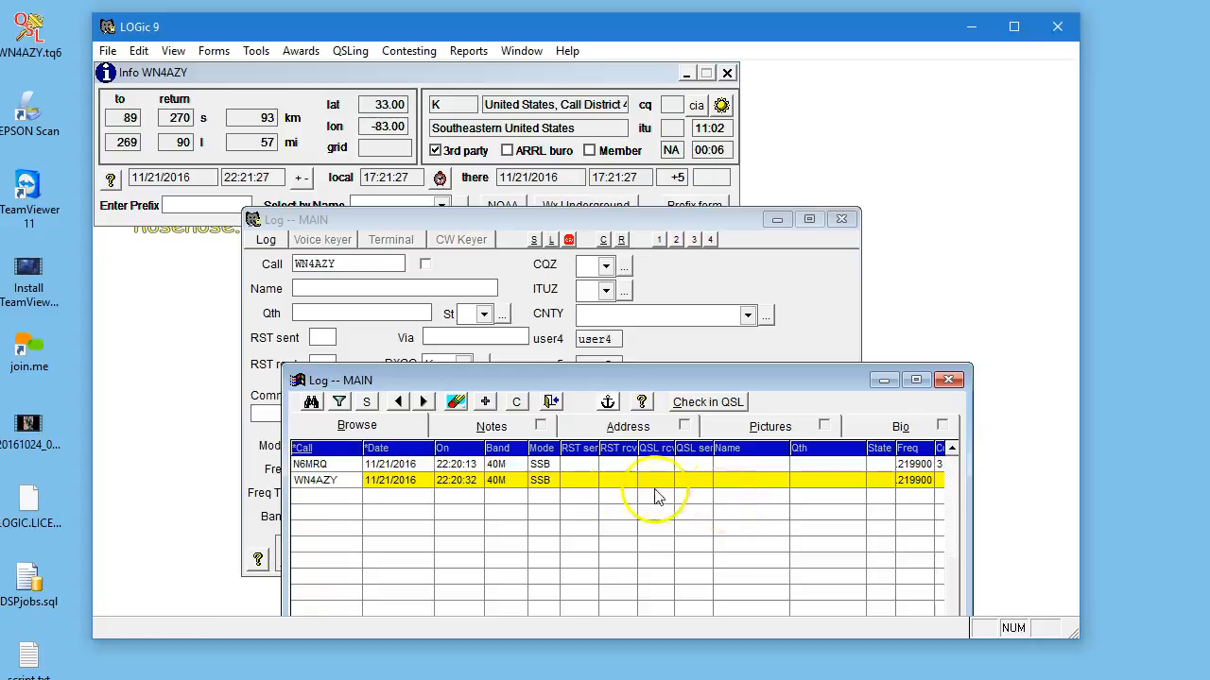
# Select each remaining log record in turn to view its station details.
pyautogui.click(565, 465)
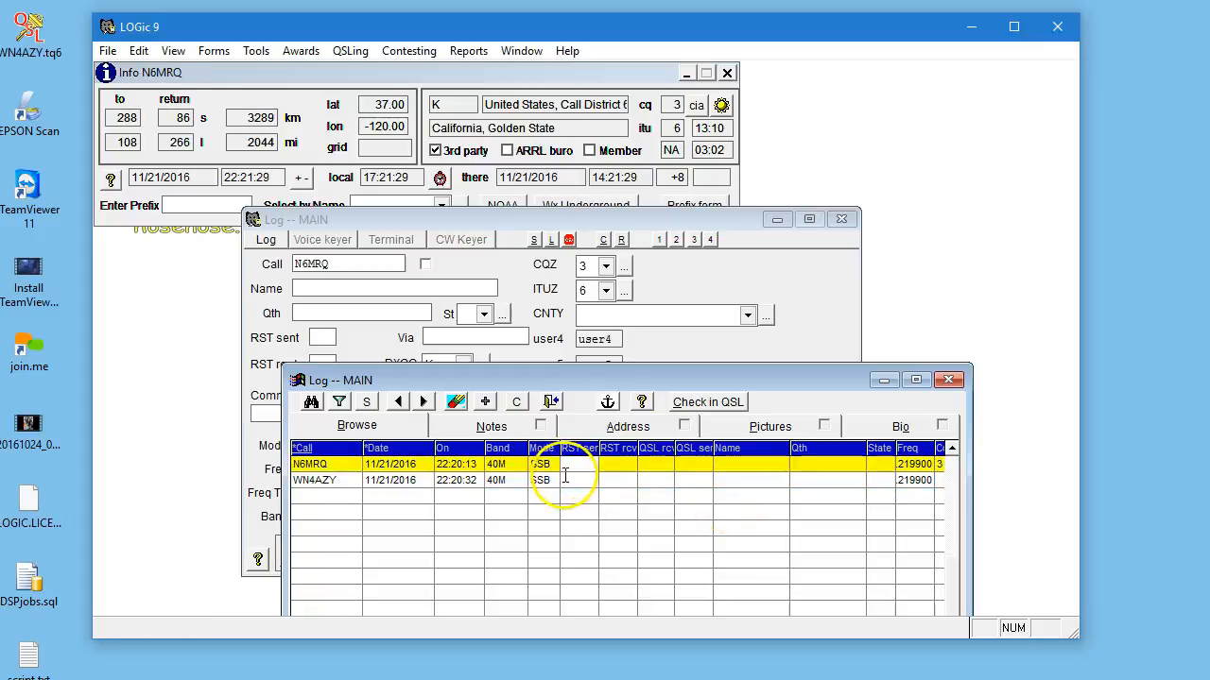
pyautogui.click(565, 481)
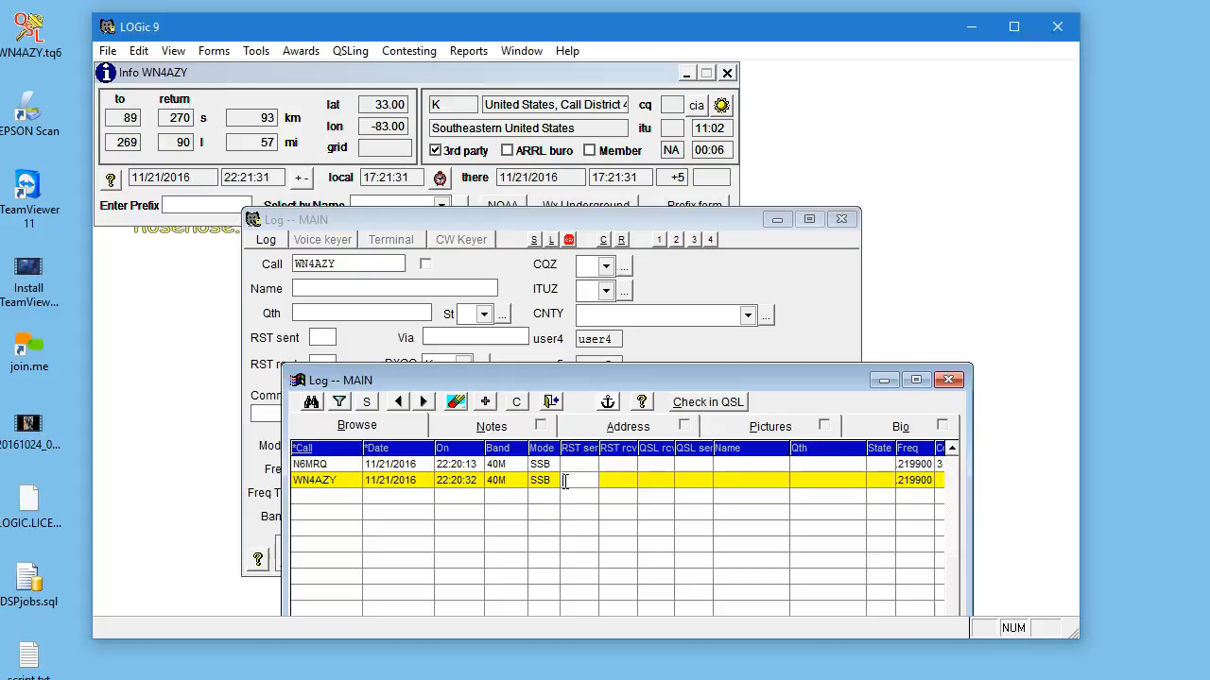
pyautogui.click(507, 506)
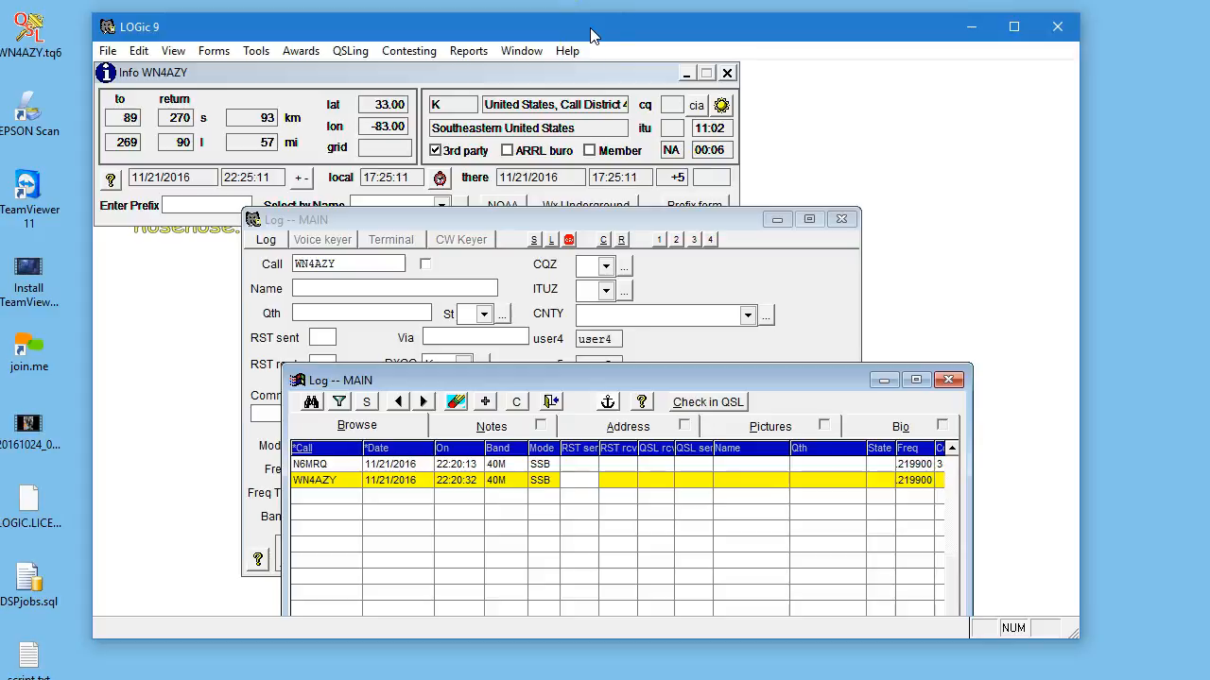
# Maximize the main window and open the DXCC award progress form for the selected WN4 log record.
pyautogui.click(625, 33)
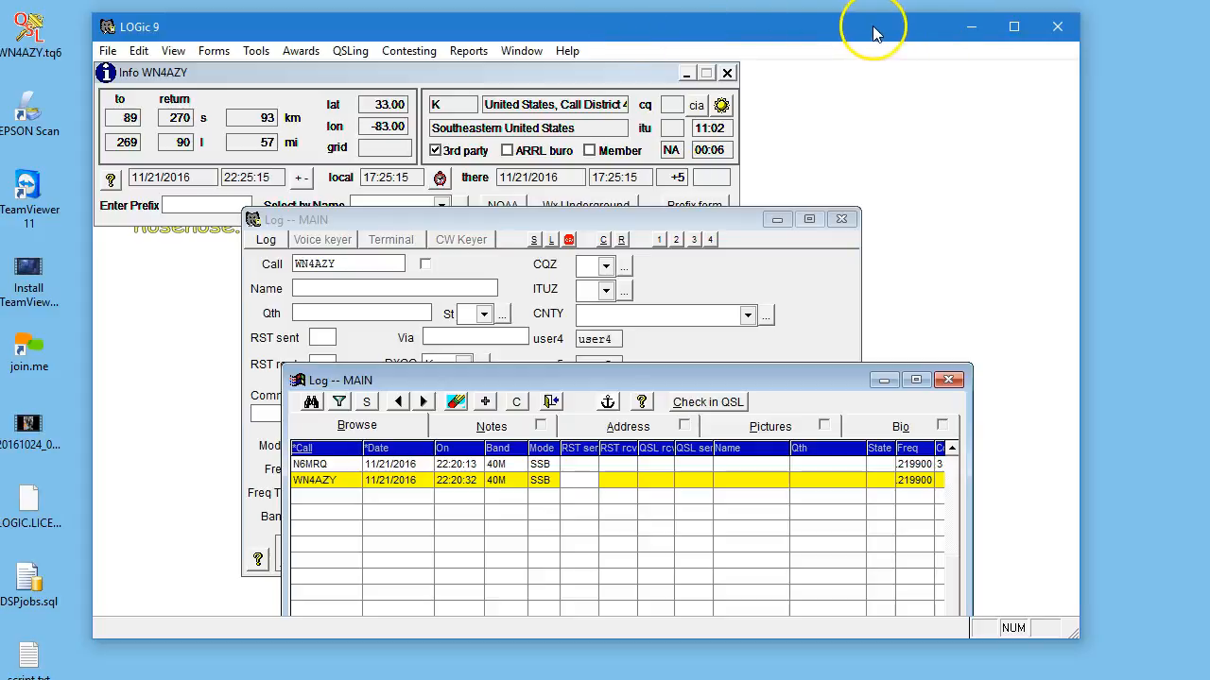
pyautogui.click(1011, 30)
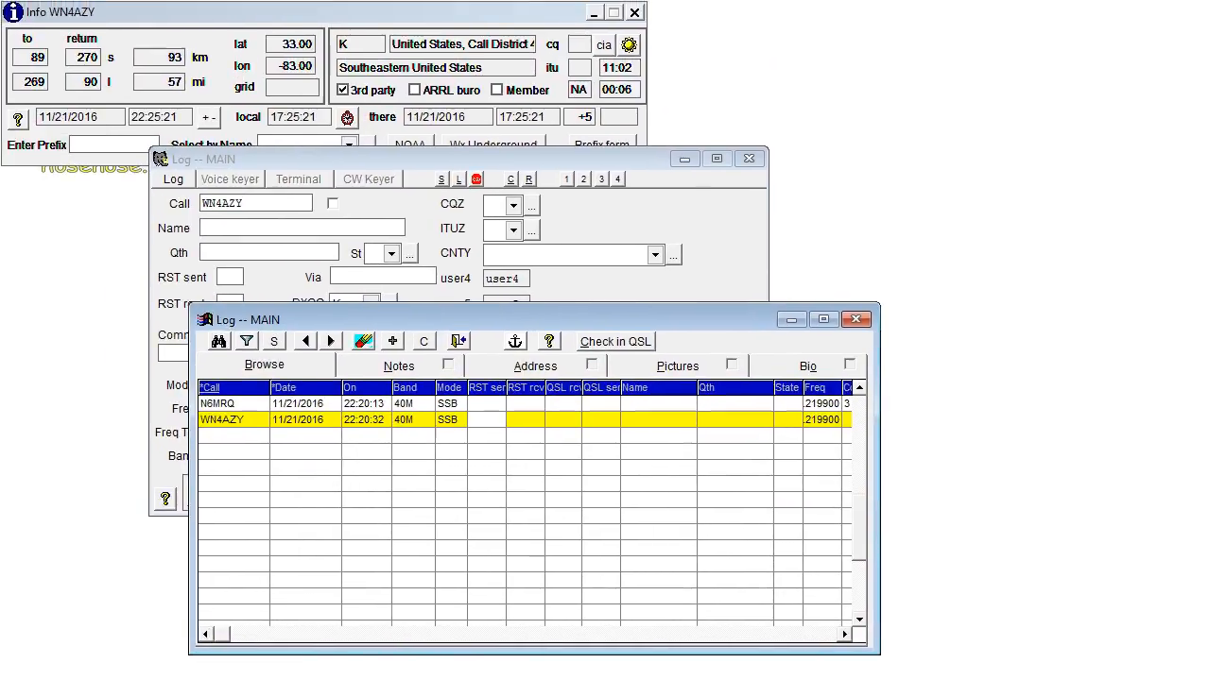
pyautogui.click(121, 6)
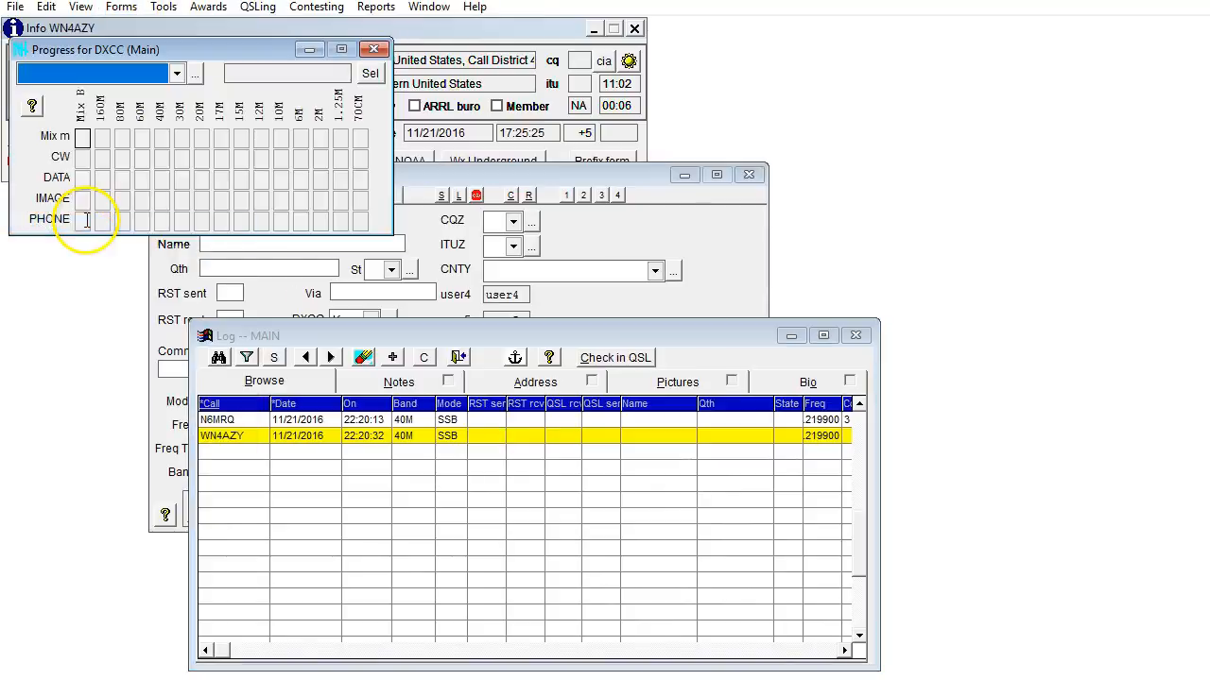
pyautogui.click(365, 436)
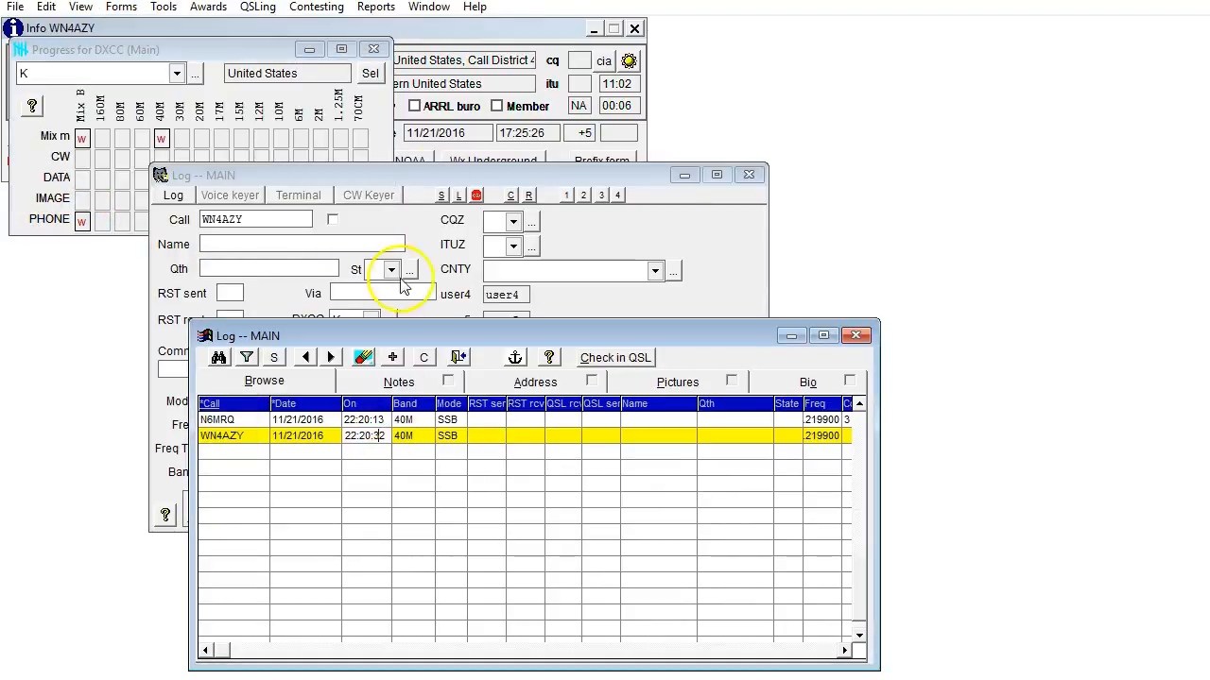
# Open the World Map and place it beside the log forms.
pyautogui.click(468, 26)
pyautogui.click(123, 8)
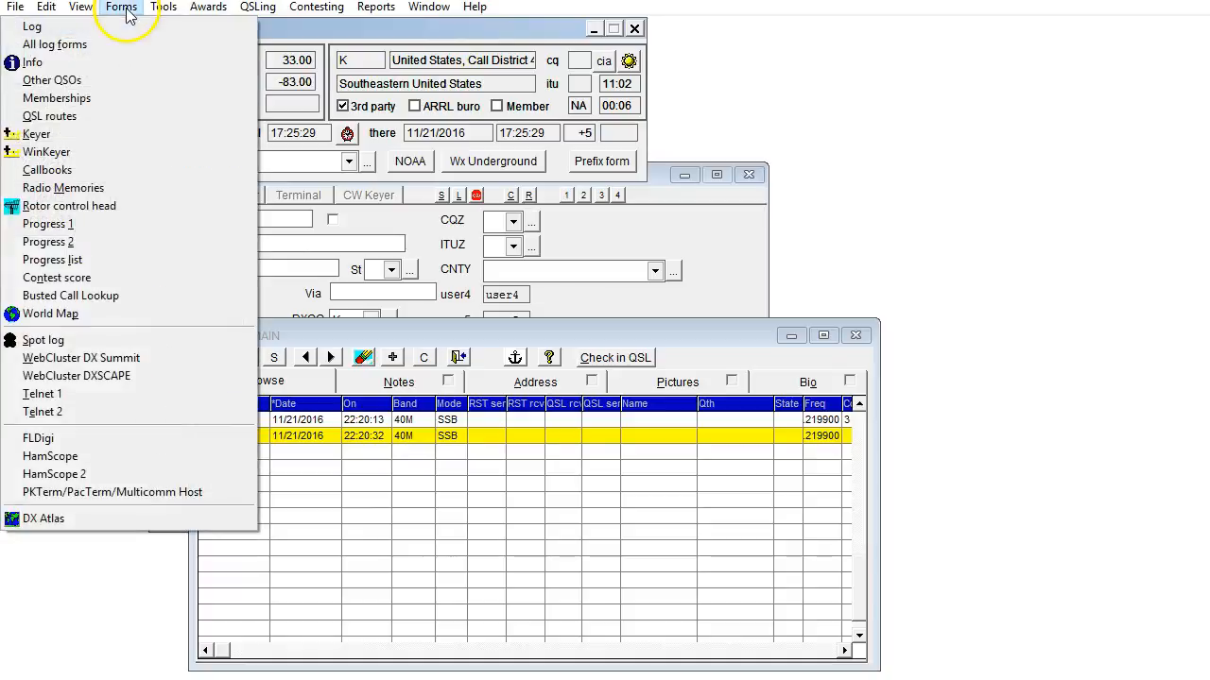
pyautogui.click(74, 315)
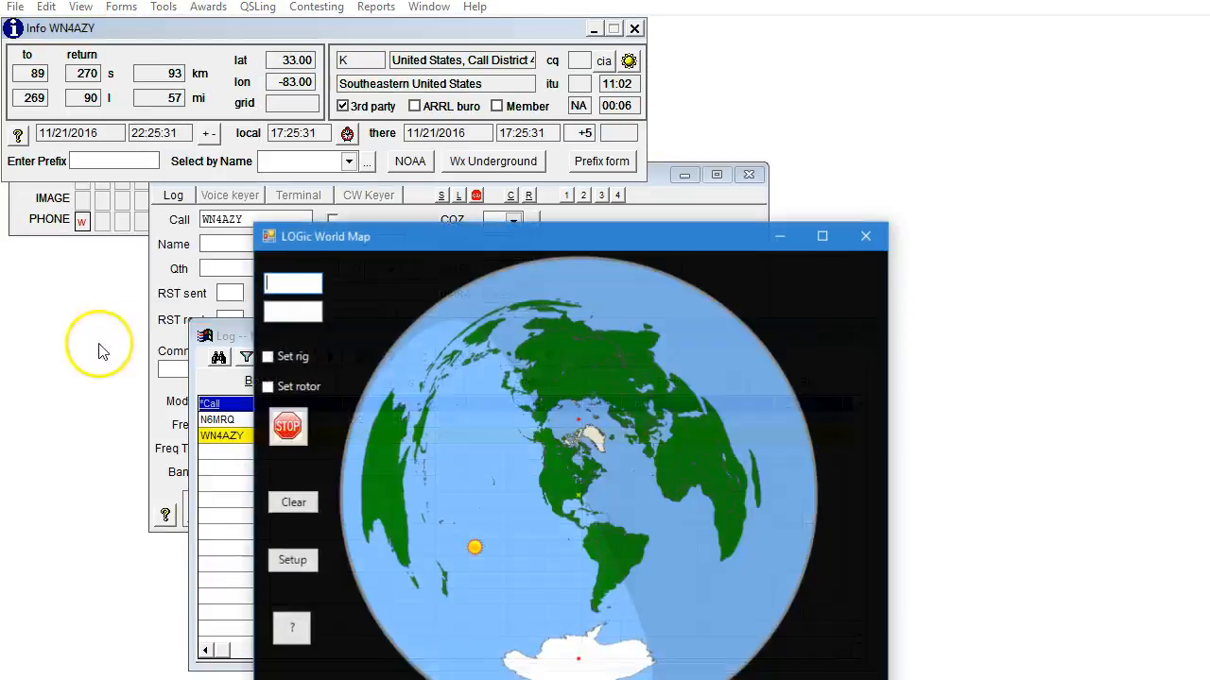
pyautogui.moveTo(538, 243); pyautogui.dragTo(839, 36)
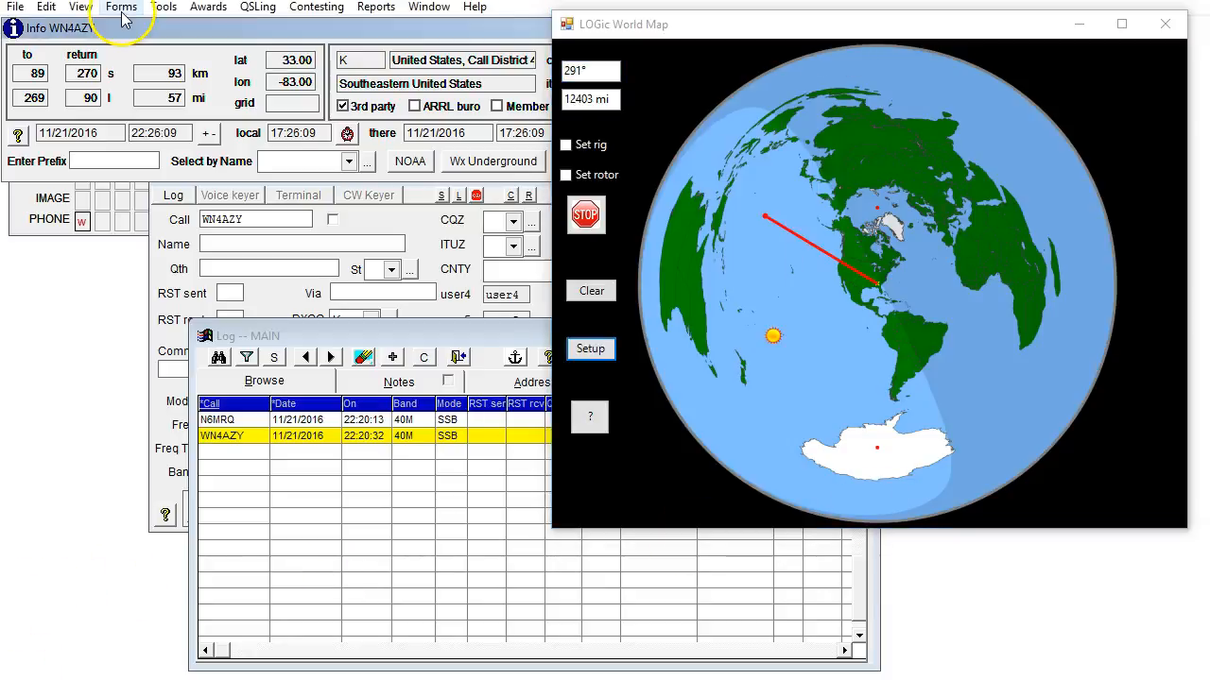
# Open the Spot Log and move its Band Map window aside so the spot list is uncovered.
pyautogui.click(121, 7)
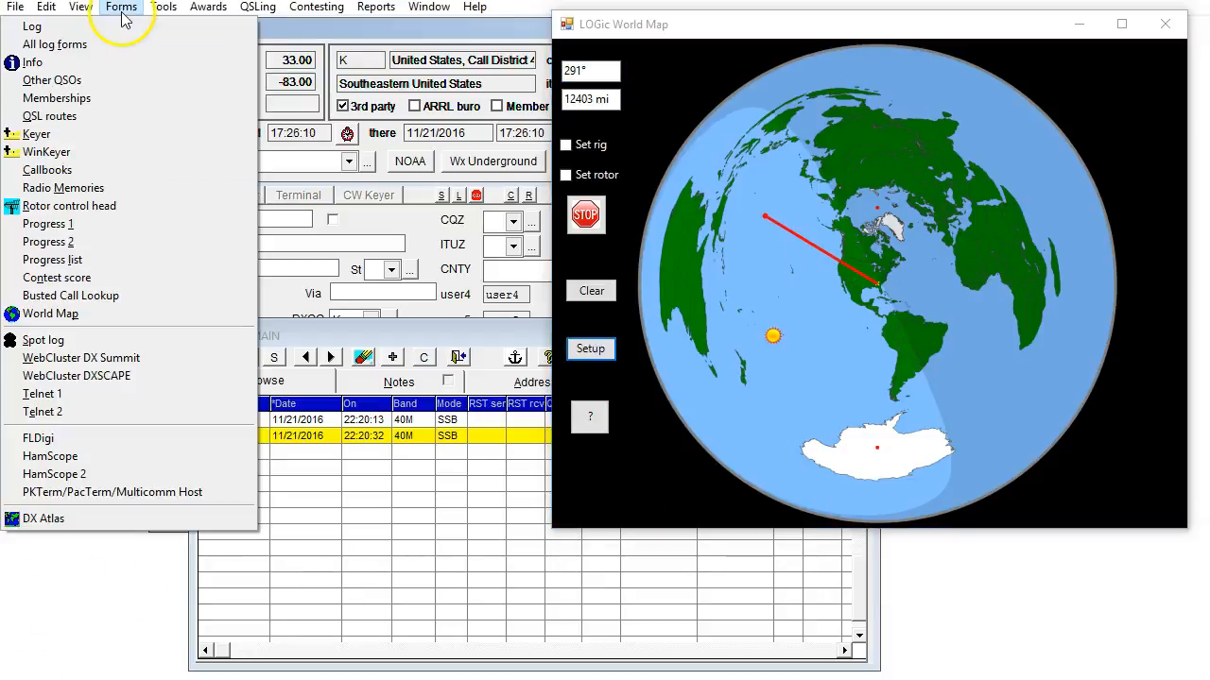
pyautogui.click(56, 339)
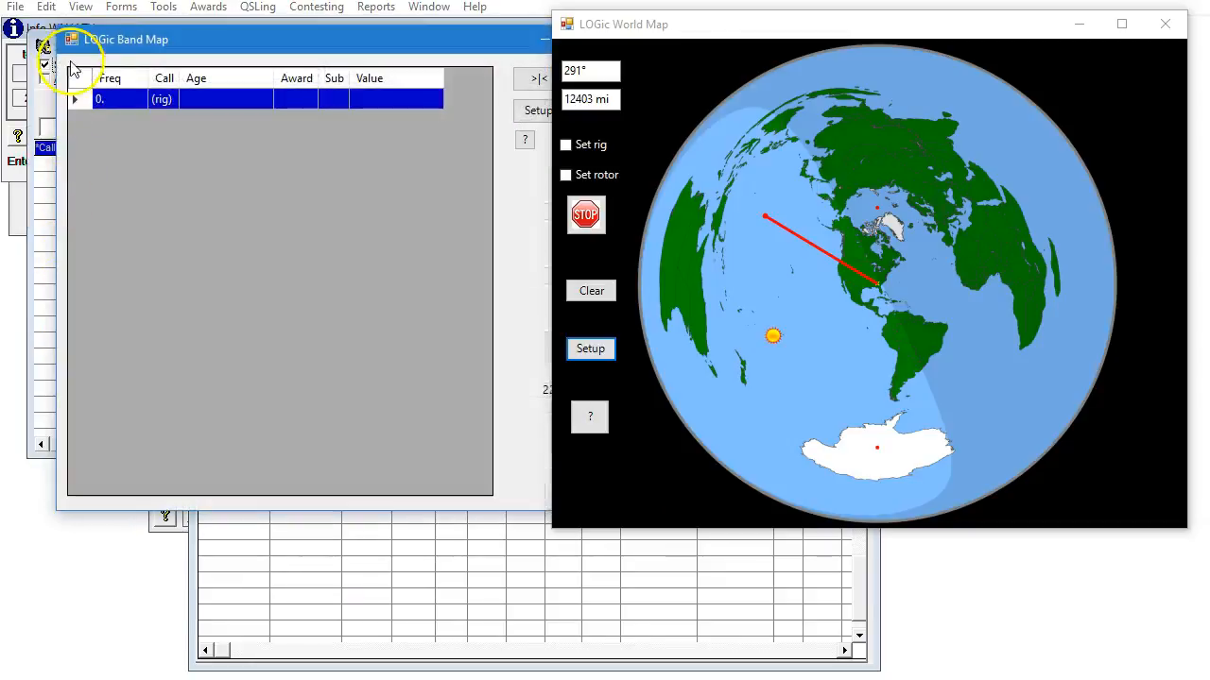
pyautogui.moveTo(127, 48); pyautogui.dragTo(289, 120)
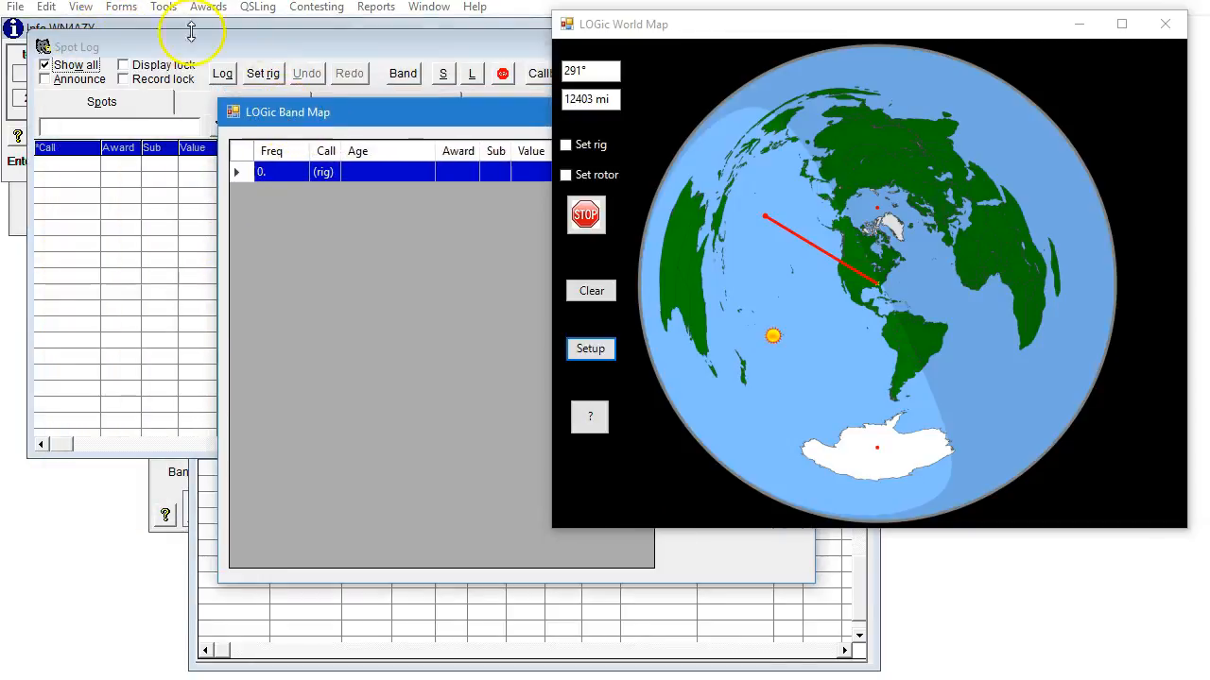
# Open the WebCluster DX Summit spotting form and minimize its window so the incoming spots in the Spot Log are uncovered.
pyautogui.click(117, 8)
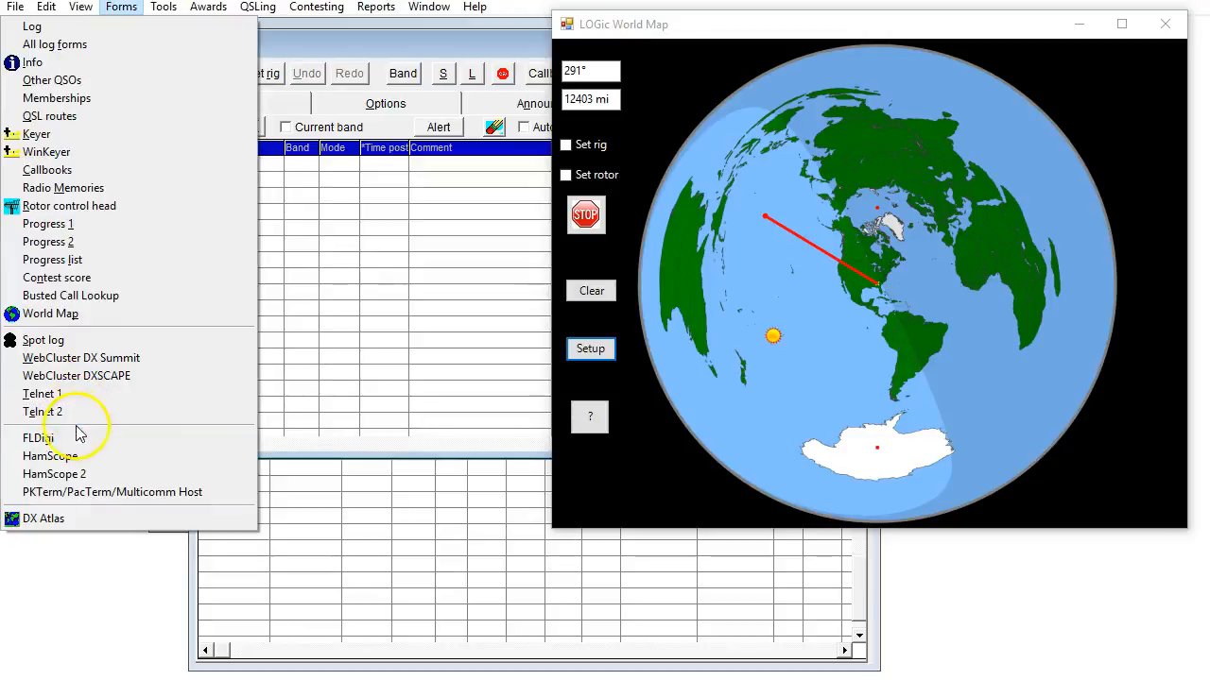
pyautogui.click(76, 358)
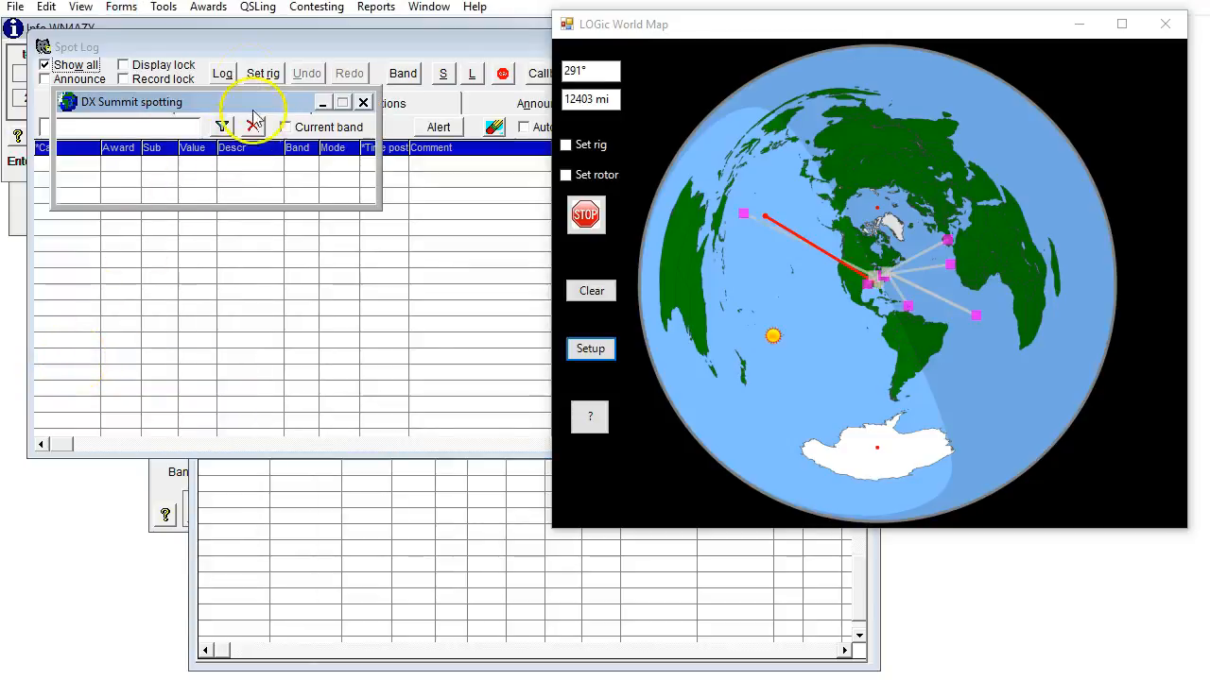
pyautogui.click(321, 102)
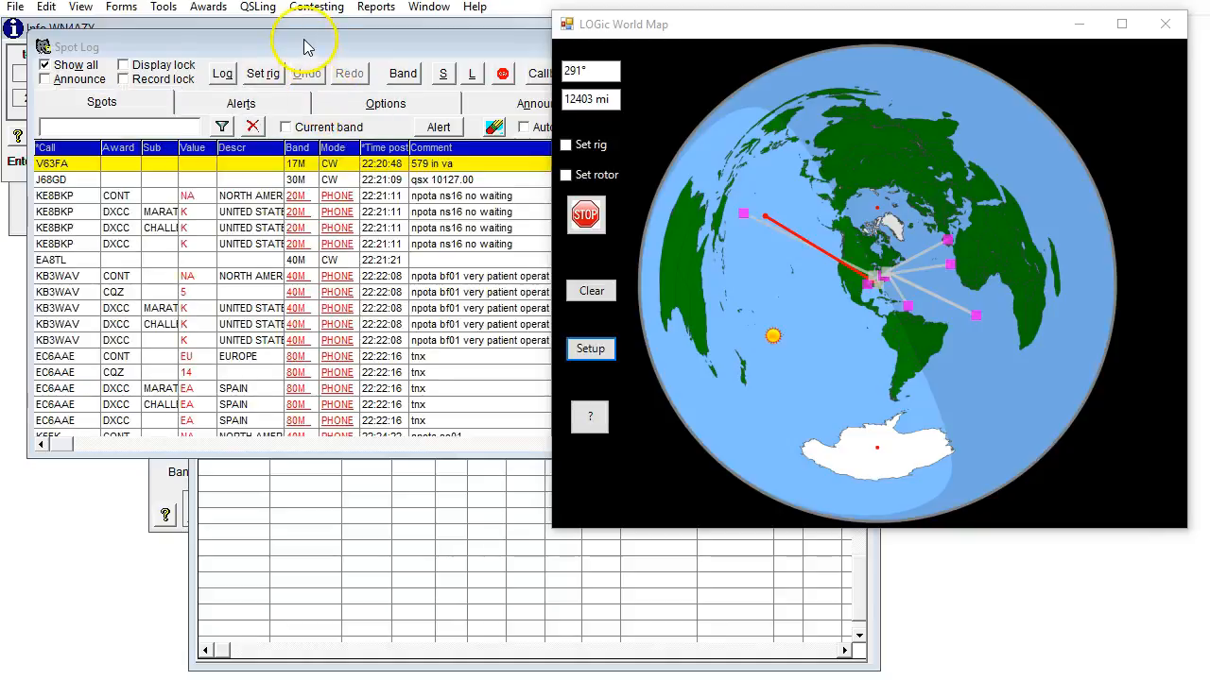
# Spread out the Spot Log, World Map and log browse windows so the Info and log entry forms are uncovered.
pyautogui.moveTo(328, 81); pyautogui.dragTo(1088, 481)
pyautogui.moveTo(816, 12); pyautogui.dragTo(1203, 100)
pyautogui.moveTo(532, 332); pyautogui.dragTo(888, 264)
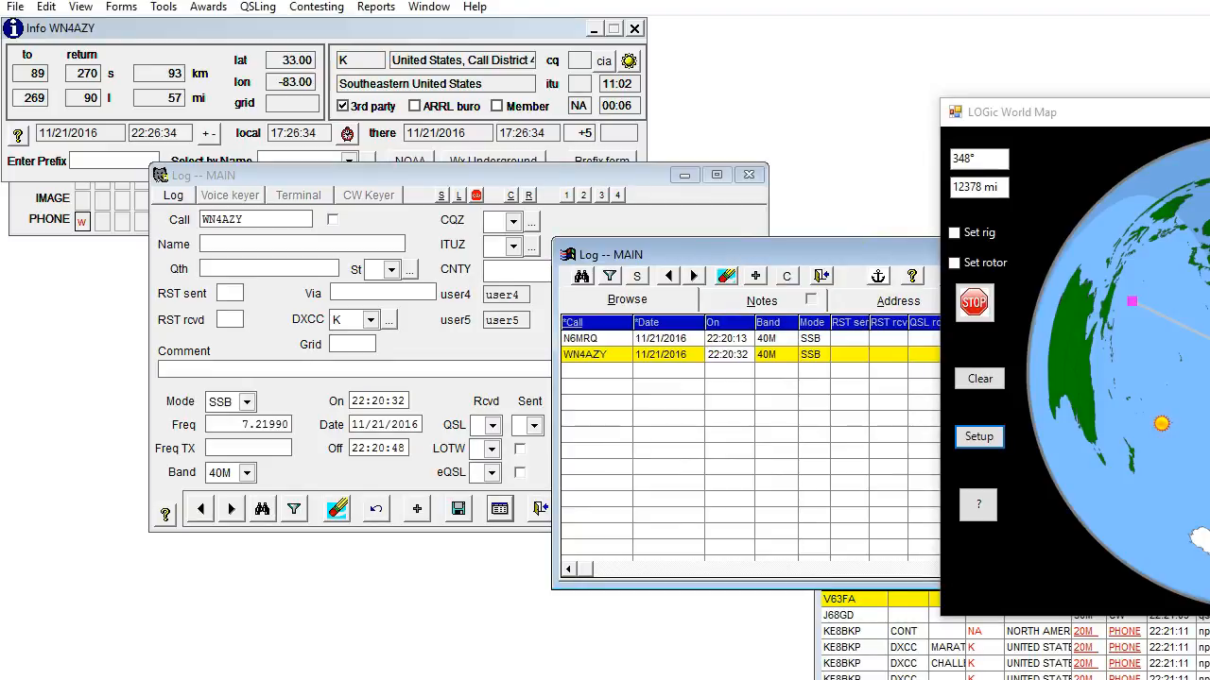
# Switch to the desktop and find the LOGic 9 entry in the LOGic group of the installed programs list.
pyautogui.hotkey('alt', 'Tab')
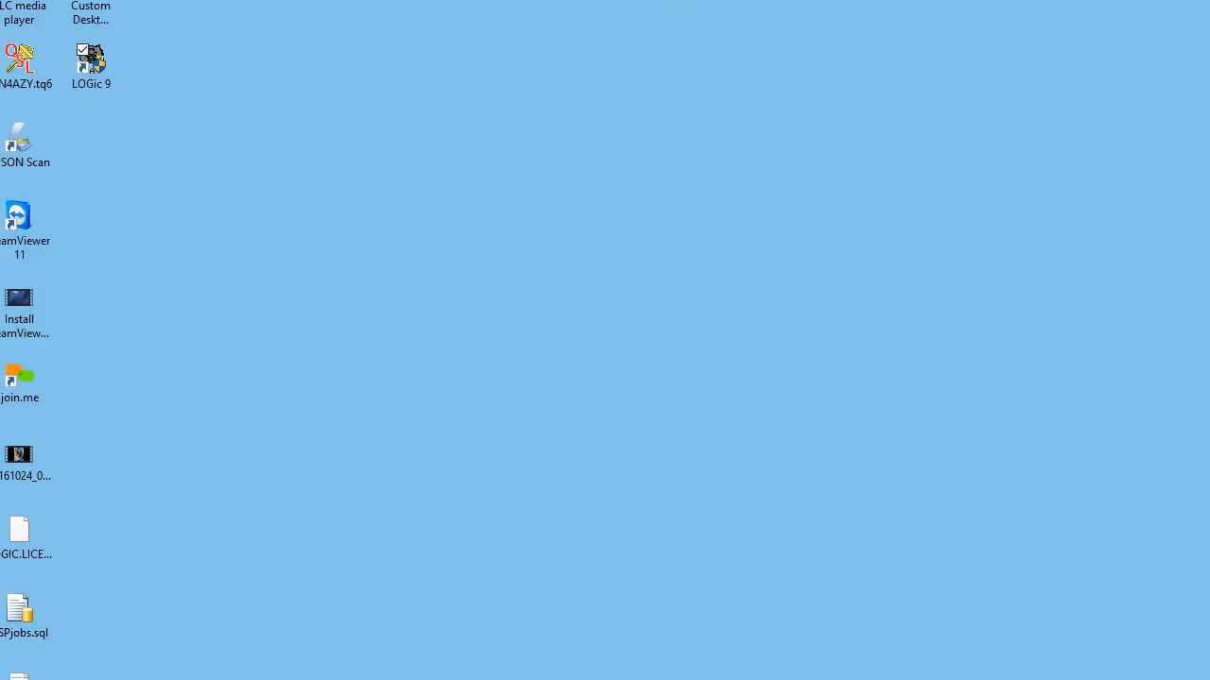
pyautogui.doubleClick(148, 75)
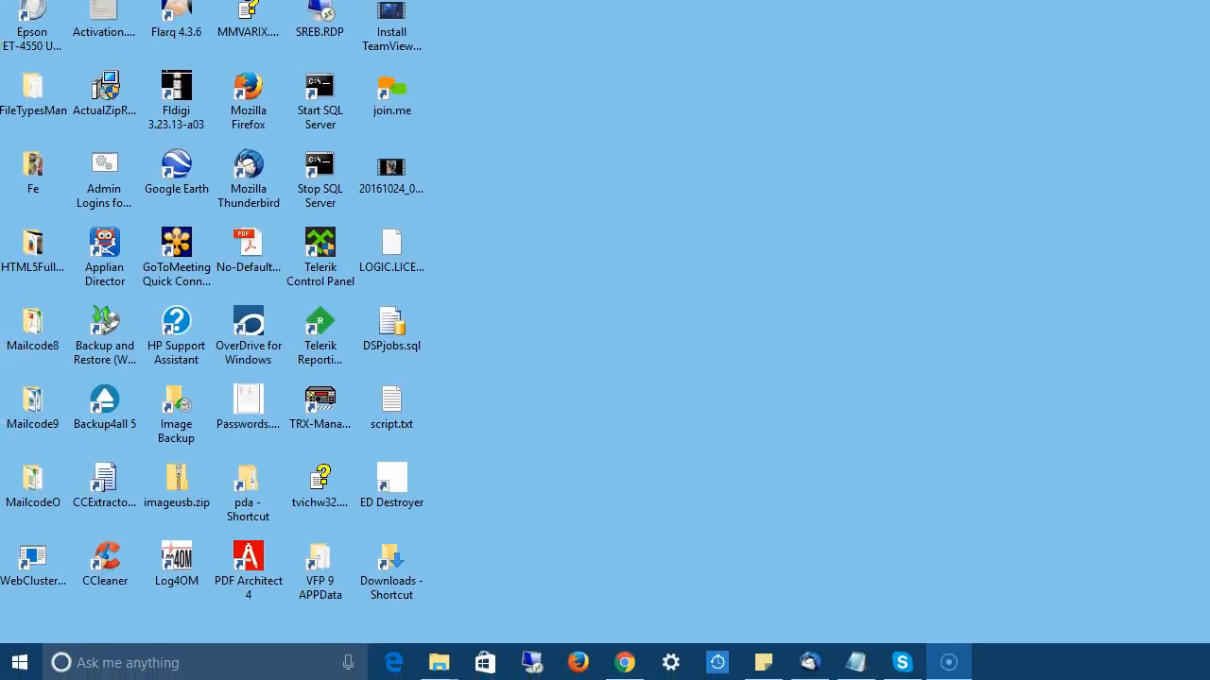
pyautogui.click(23, 660)
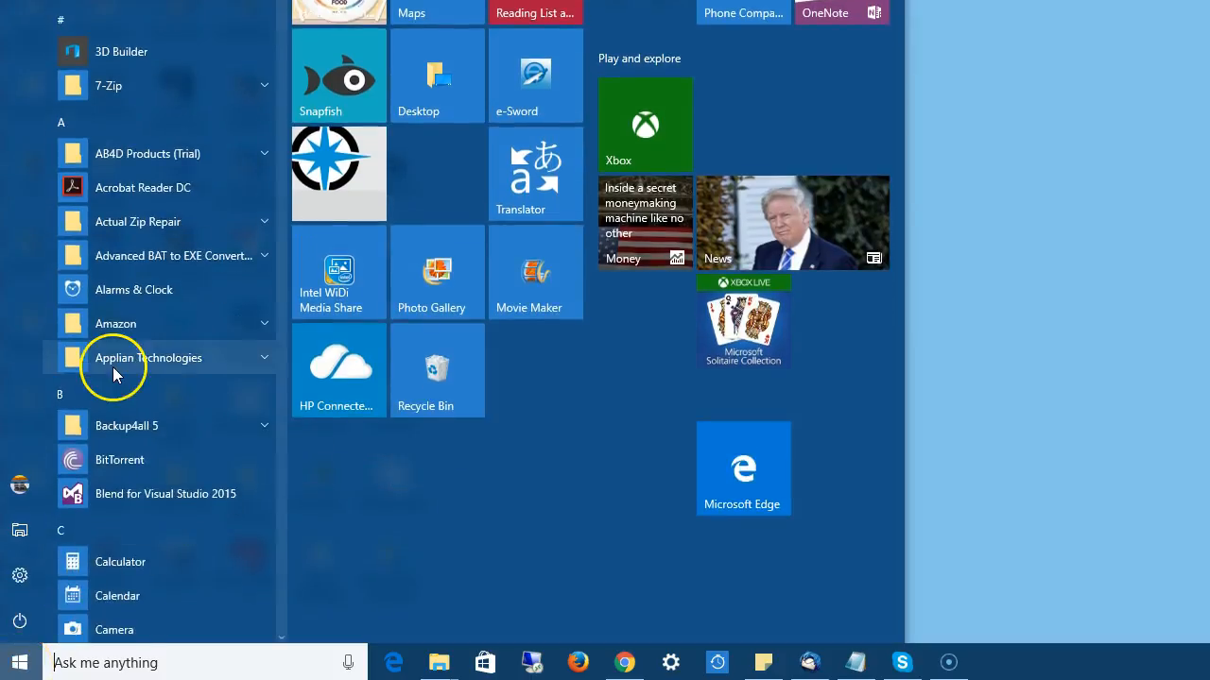
pyautogui.scroll(-10, 113, 366)
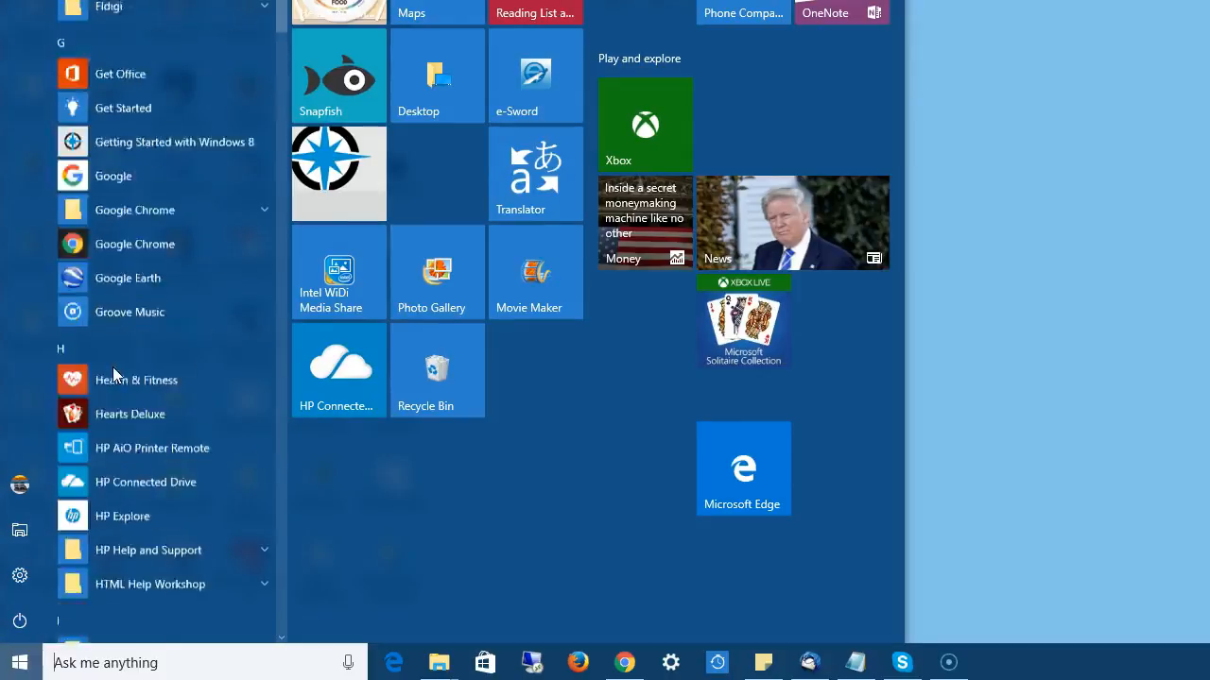
pyautogui.scroll(-6, 112, 367)
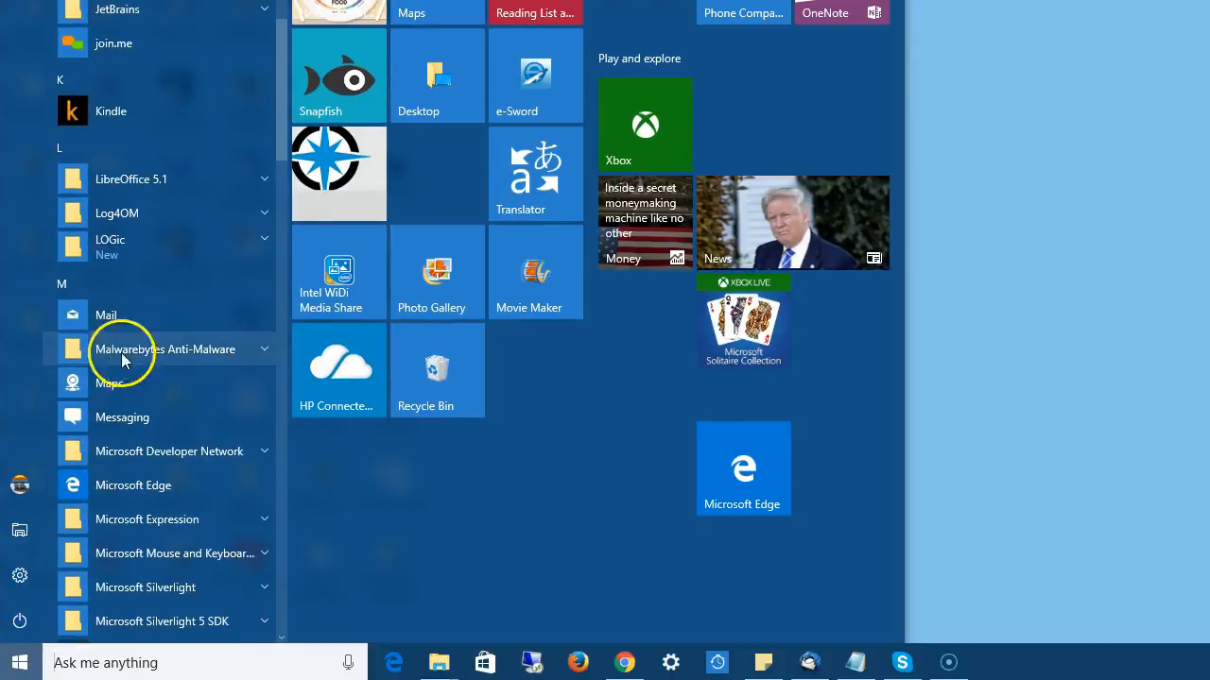
pyautogui.click(119, 245)
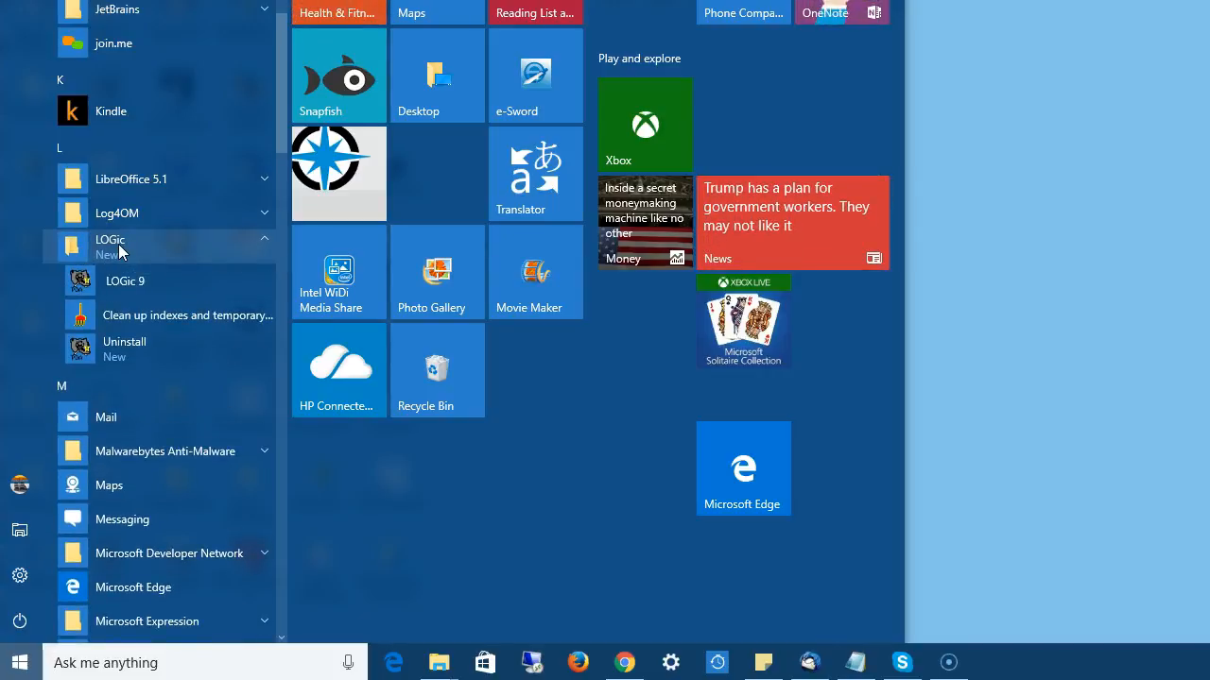
pyautogui.click(129, 295)
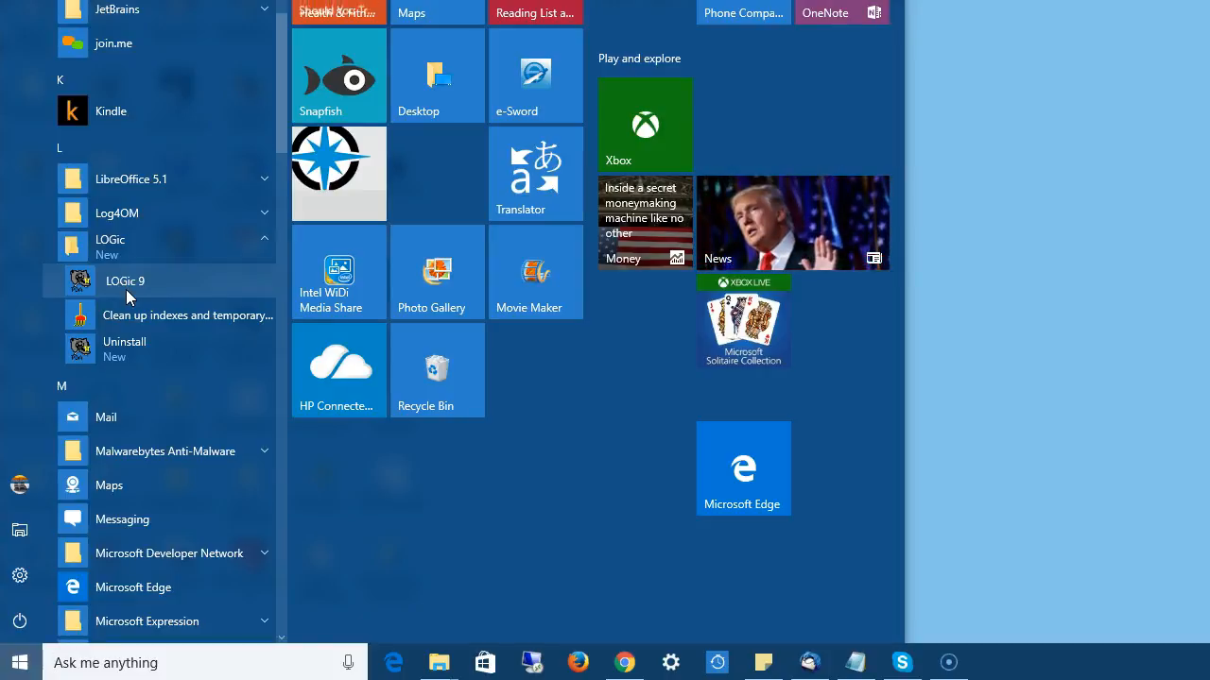
# Search Windows for "logic", launch LOGic 9, acknowledge the demo notice and reposition the main window.
pyautogui.click(98, 663)
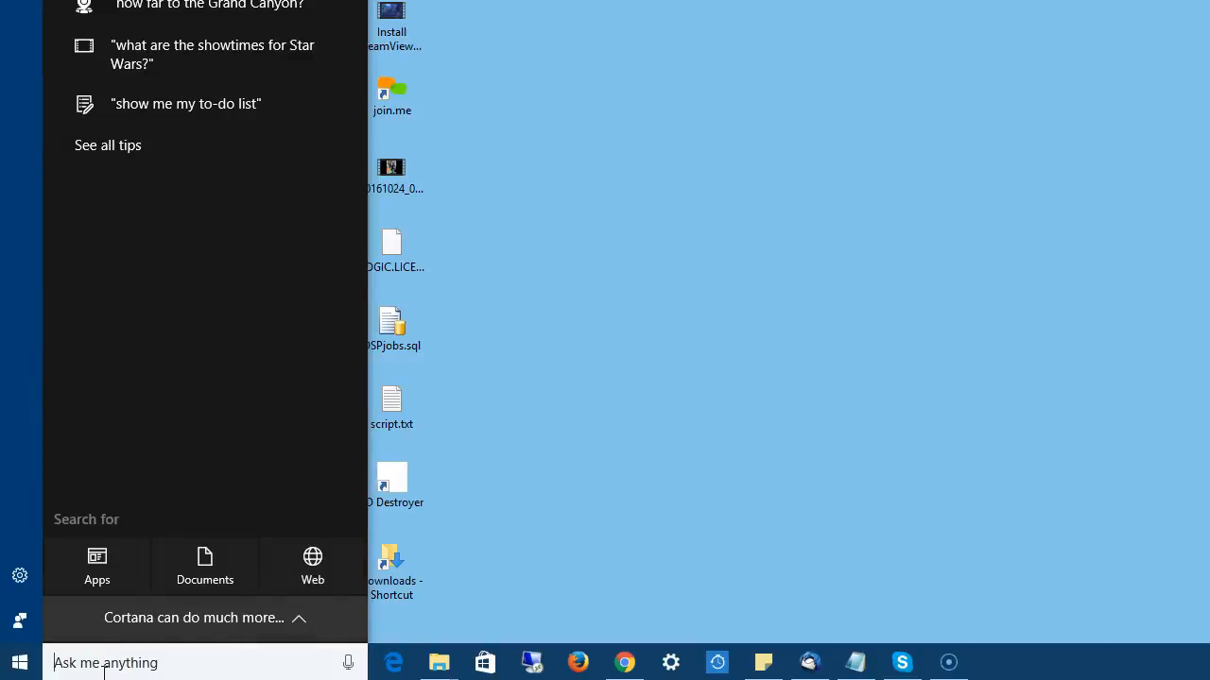
pyautogui.write('l')
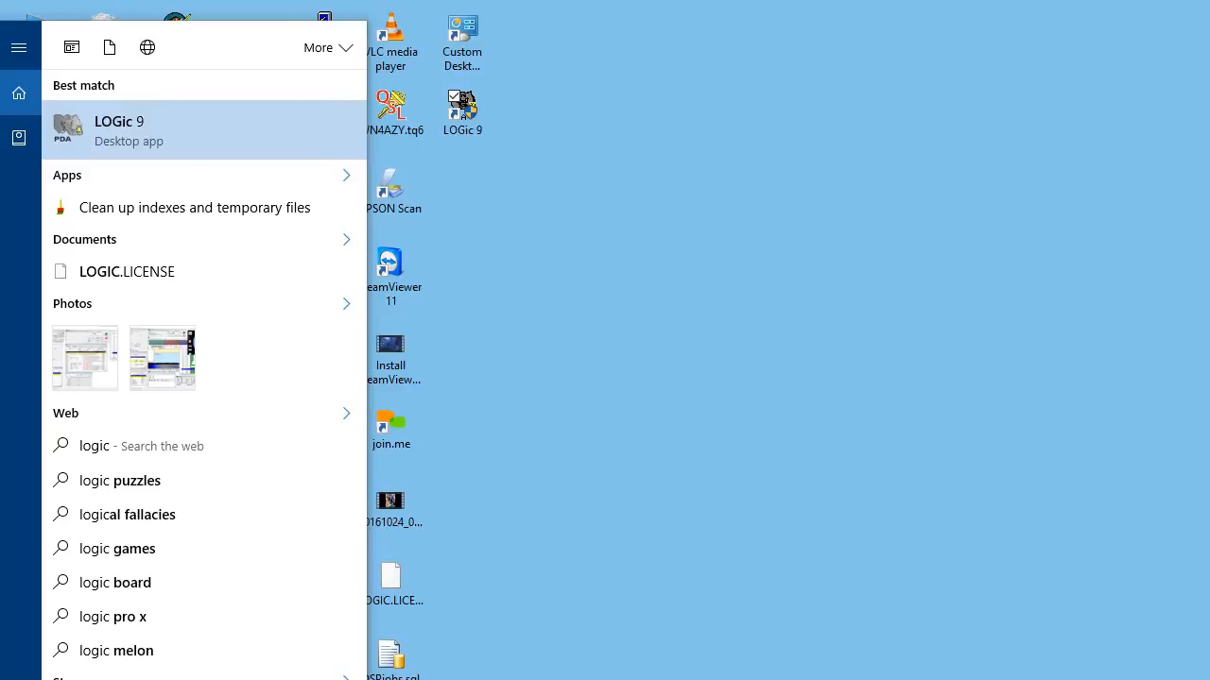
pyautogui.click(118, 135)
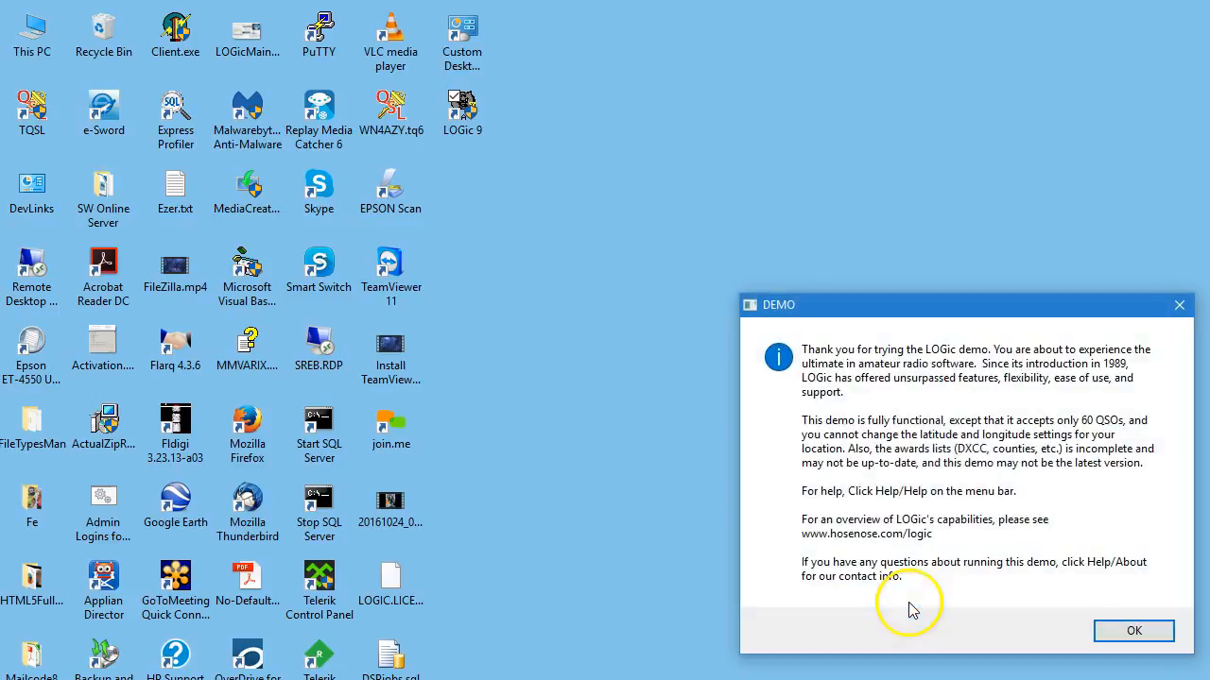
pyautogui.click(1128, 639)
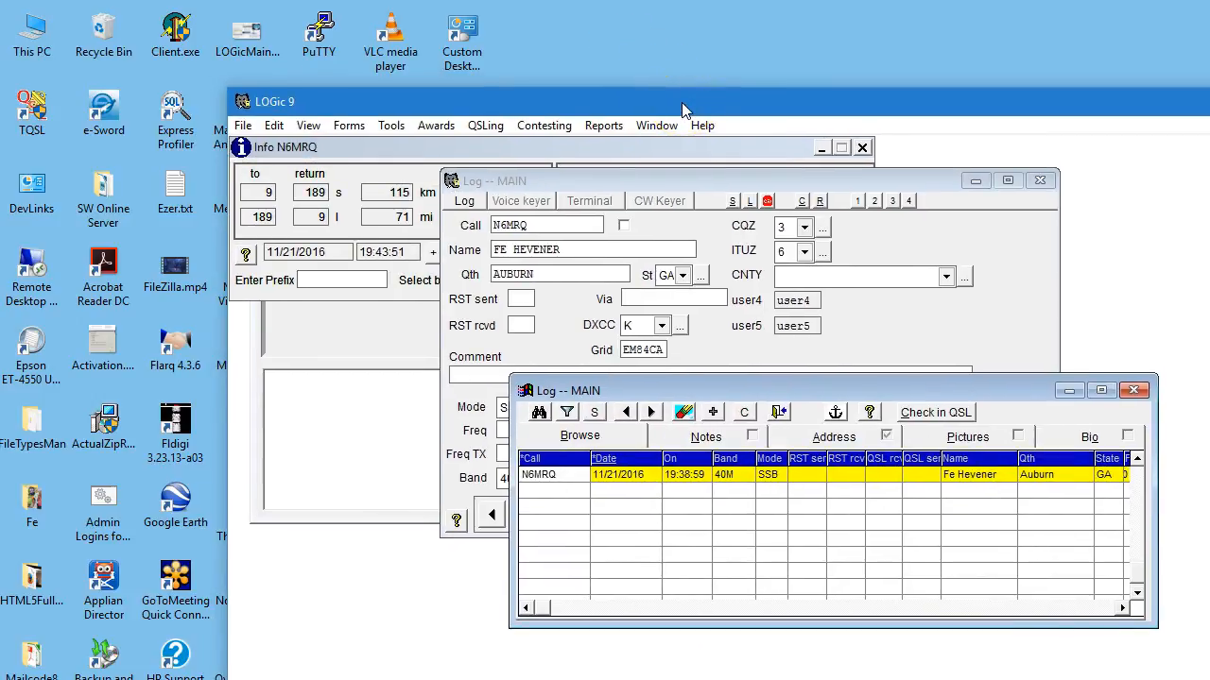
pyautogui.moveTo(685, 111); pyautogui.dragTo(475, 82)
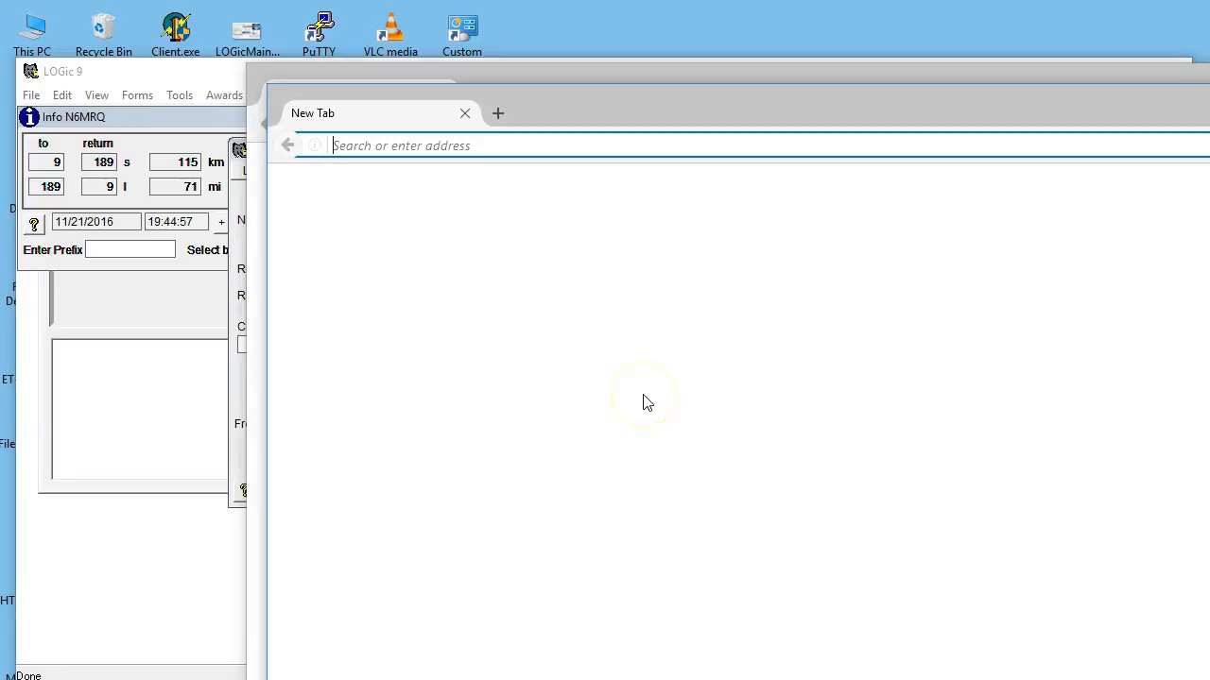
pyautogui.write('ho')
pyautogui.press('Return')
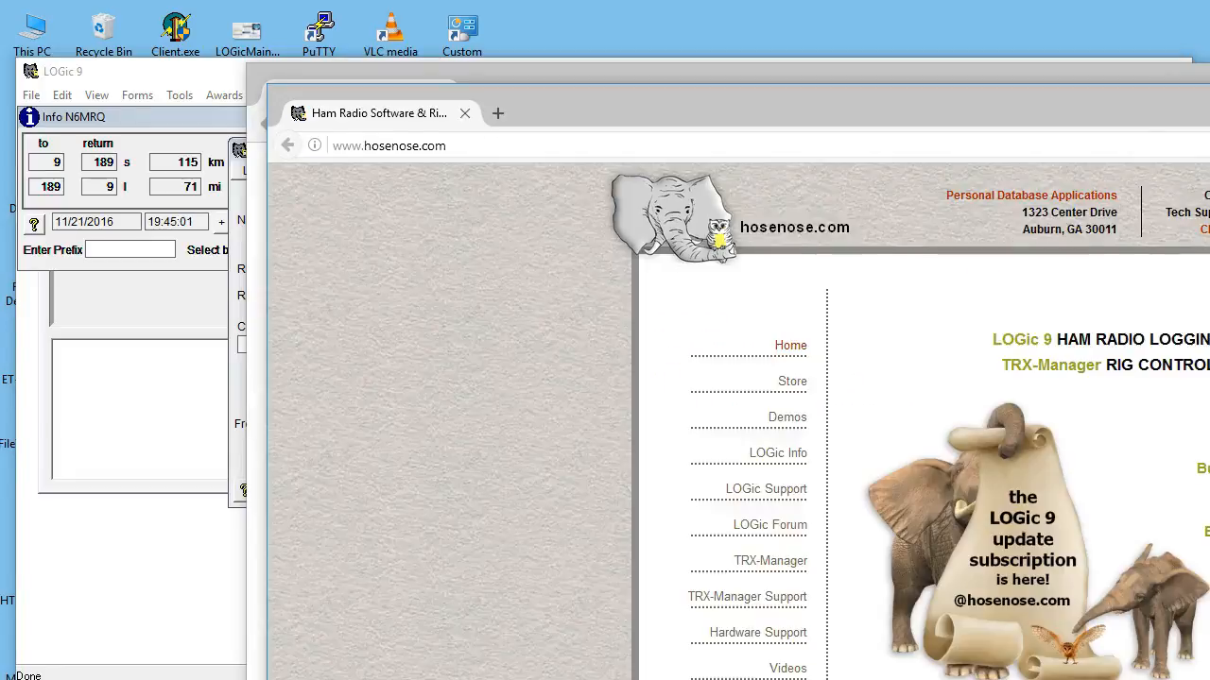
pyautogui.scroll(-2, 739, 421)
pyautogui.moveTo(1208, 679); pyautogui.dragTo(1160, 615)
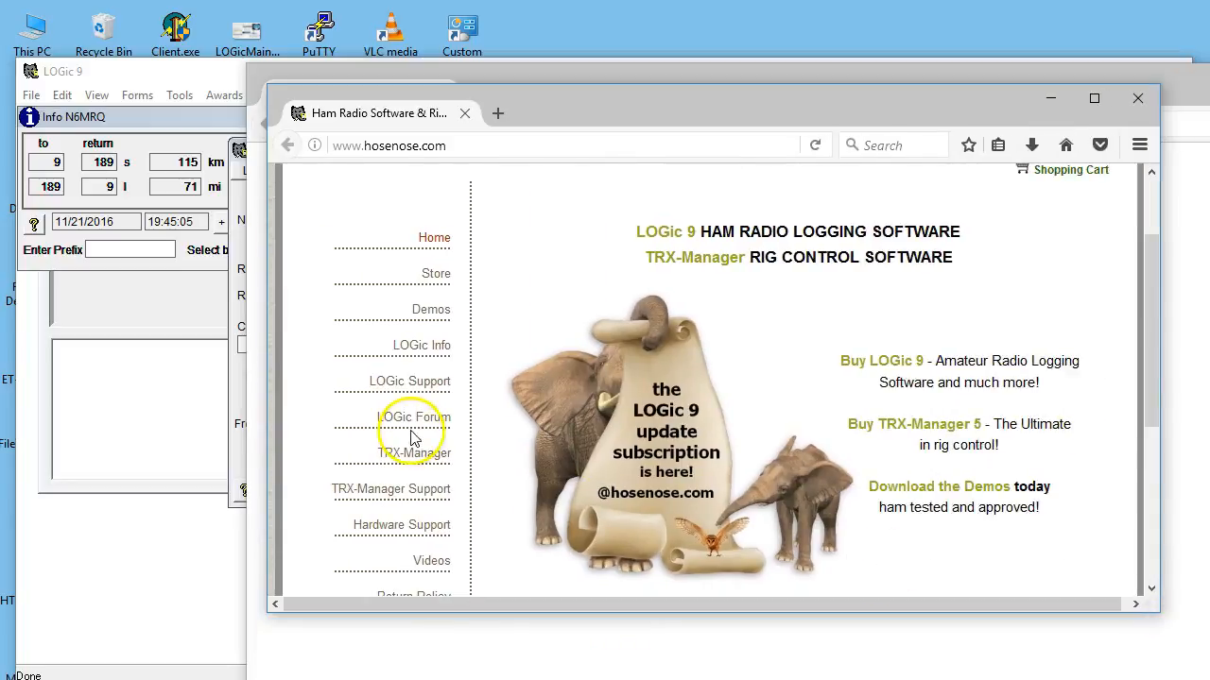
# Open the website's Videos page and look over the popular LOGic videos.
pyautogui.click(430, 561)
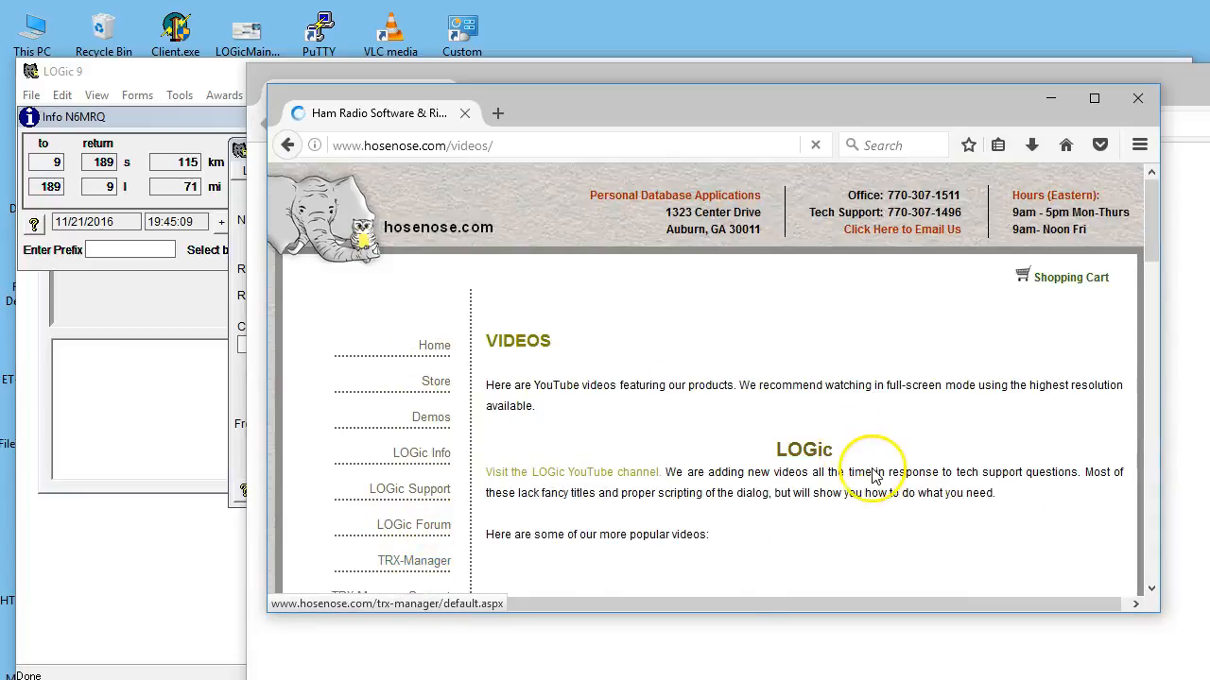
pyautogui.scroll(-2, 874, 477)
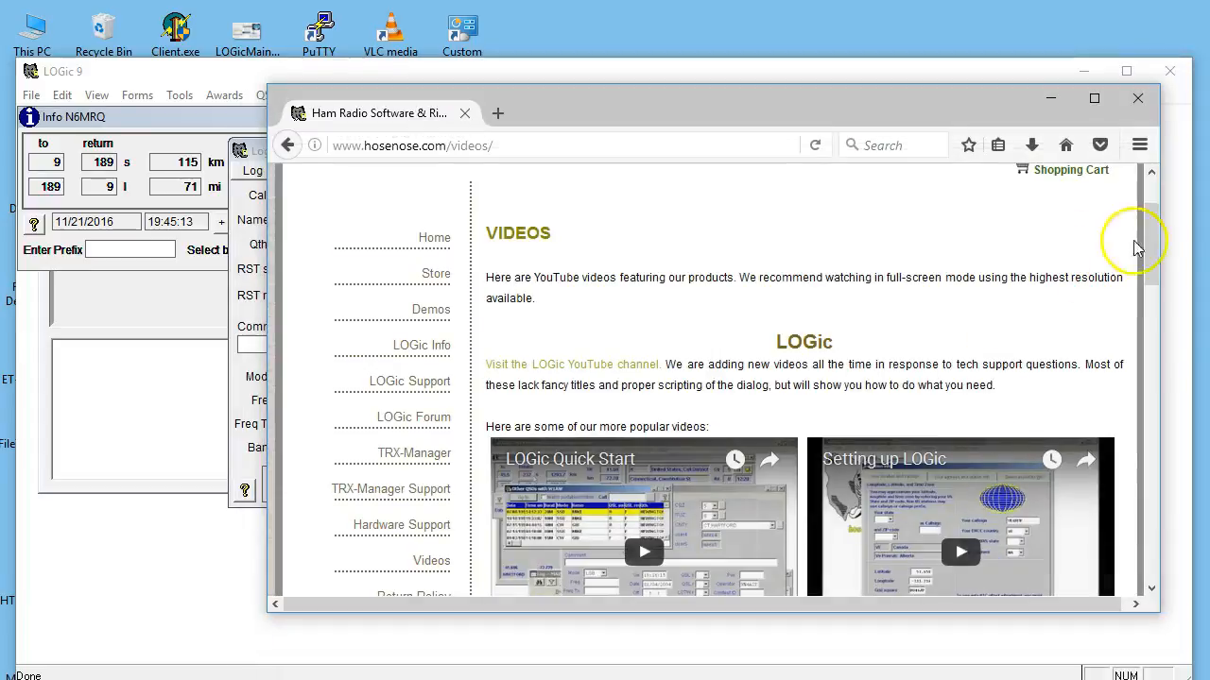
pyautogui.moveTo(1155, 244); pyautogui.dragTo(1154, 284)
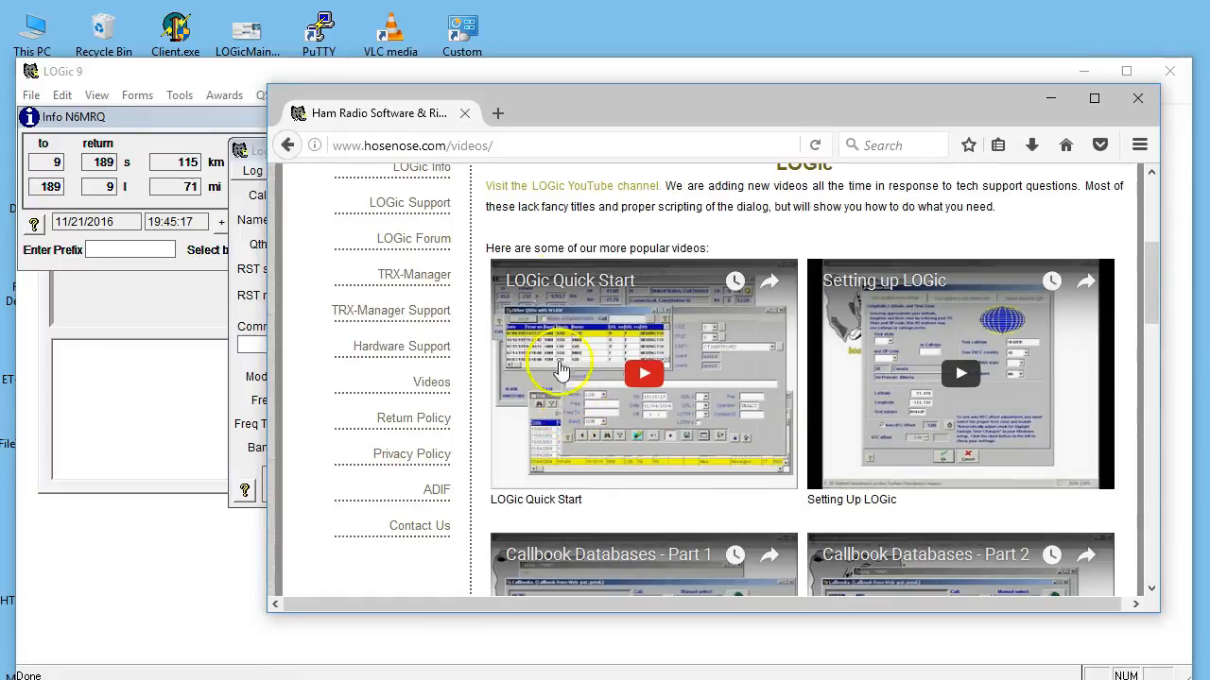
# Visit the LOGic YouTube channel from the Videos page, then enlarge and reposition the browser window.
pyautogui.click(572, 189)
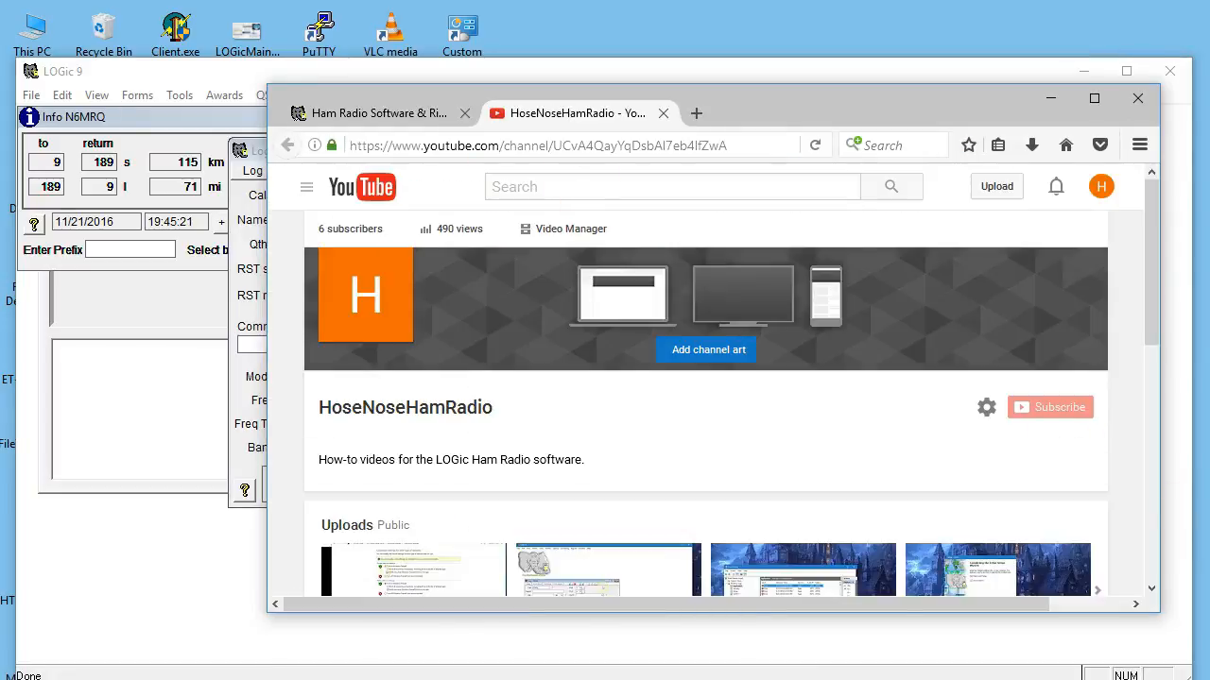
pyautogui.moveTo(1155, 608); pyautogui.dragTo(1193, 669)
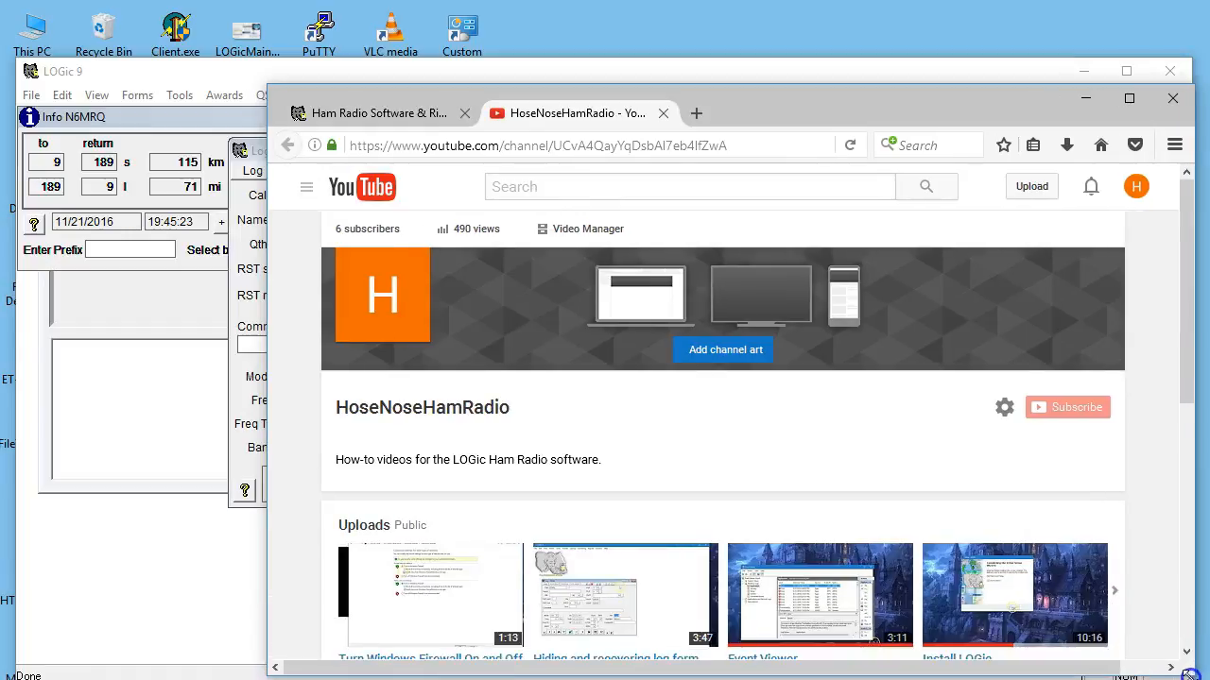
pyautogui.moveTo(791, 108); pyautogui.dragTo(646, 90)
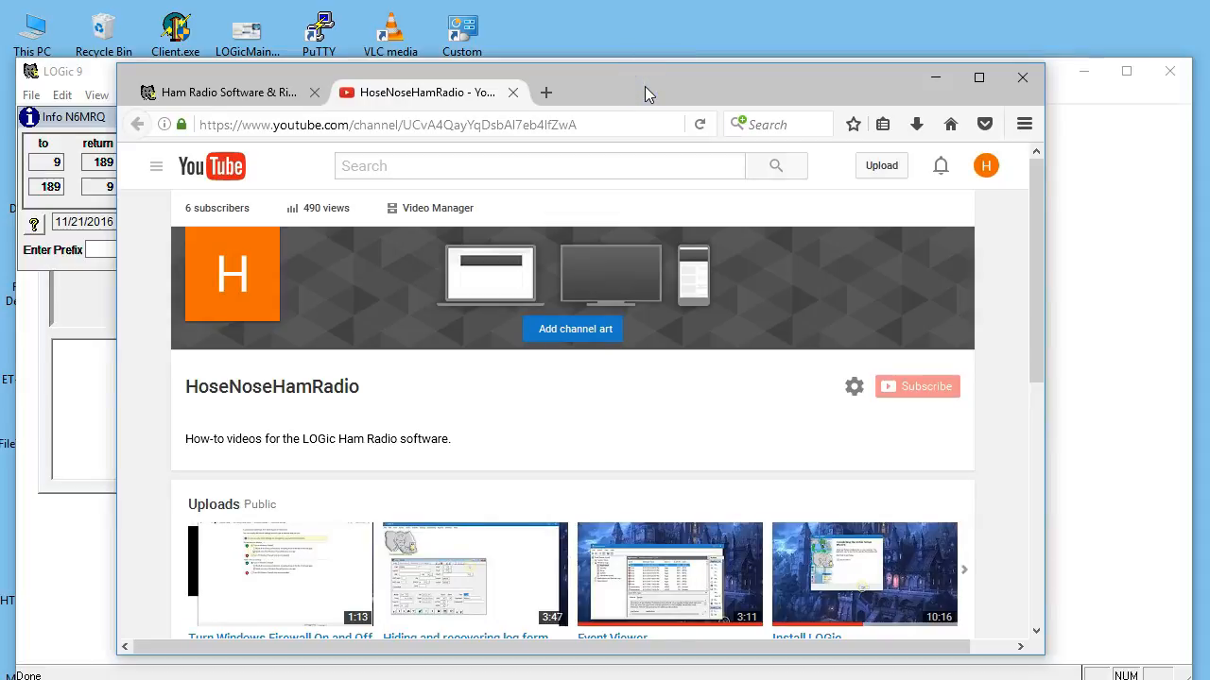
pyautogui.moveTo(1045, 654); pyautogui.dragTo(1080, 670)
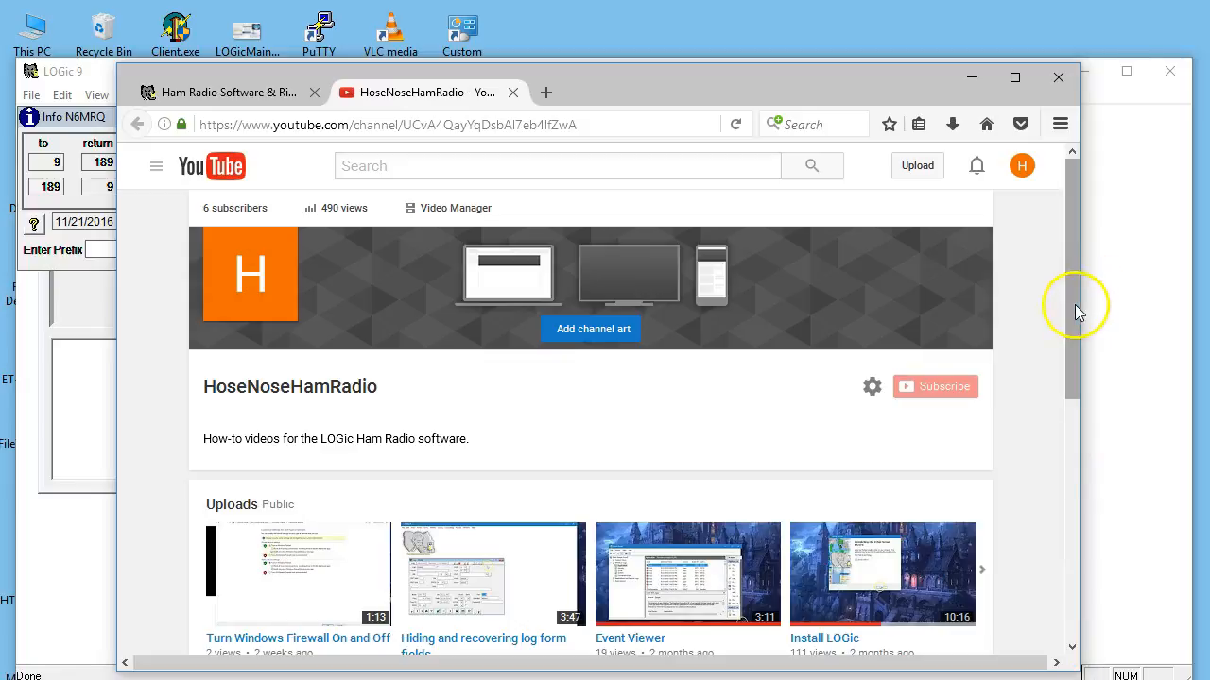
# Look through the HoseNoseHamRadio channel's uploads to the end of the row, including Resize Window and Mass Data Change.
pyautogui.moveTo(1074, 305); pyautogui.dragTo(1066, 355)
pyautogui.click(987, 478)
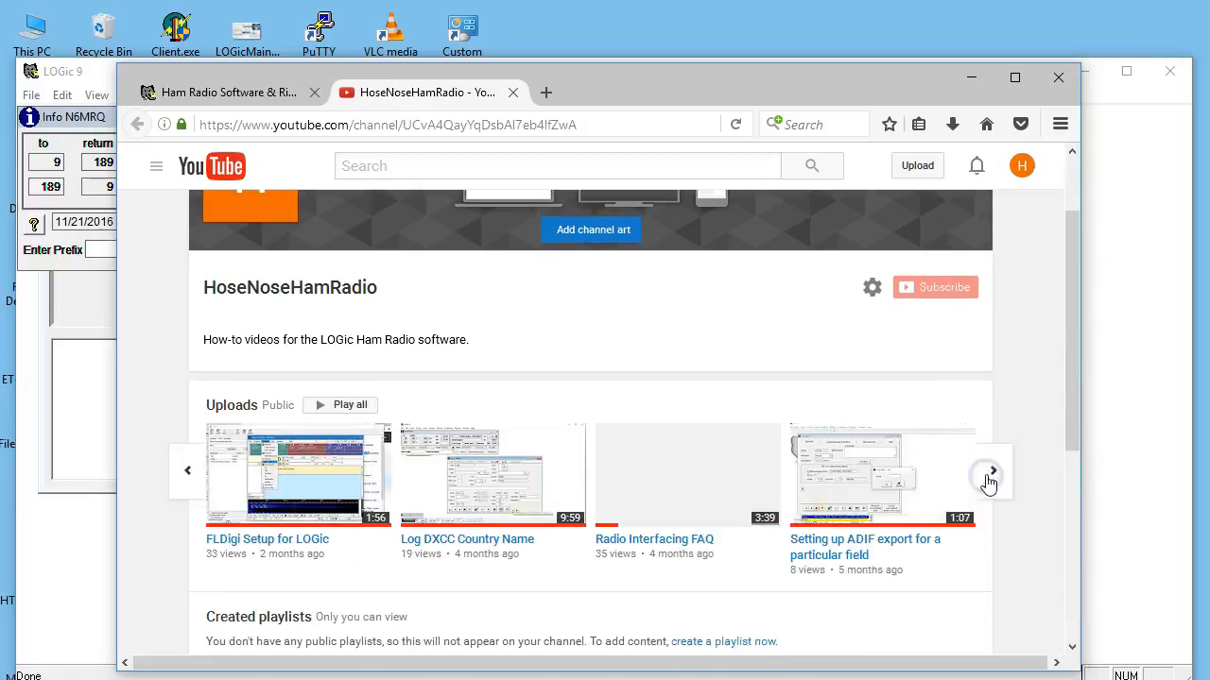
pyautogui.click(989, 475)
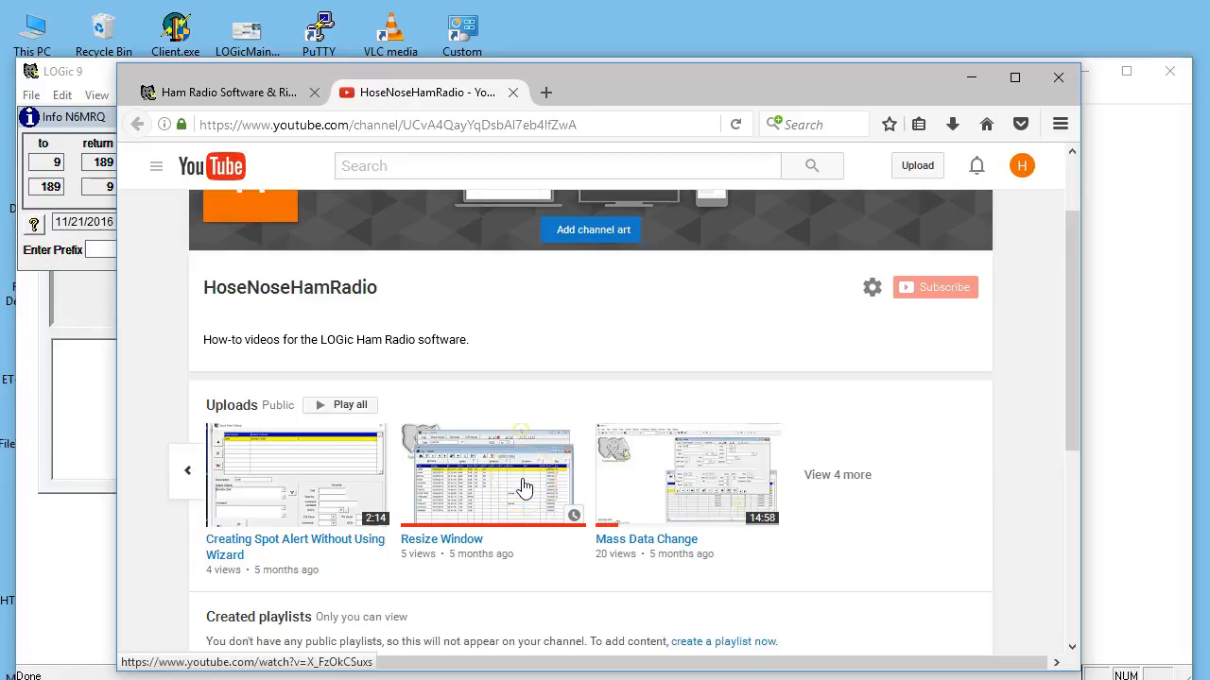
pyautogui.click(495, 485)
pyautogui.click(685, 491)
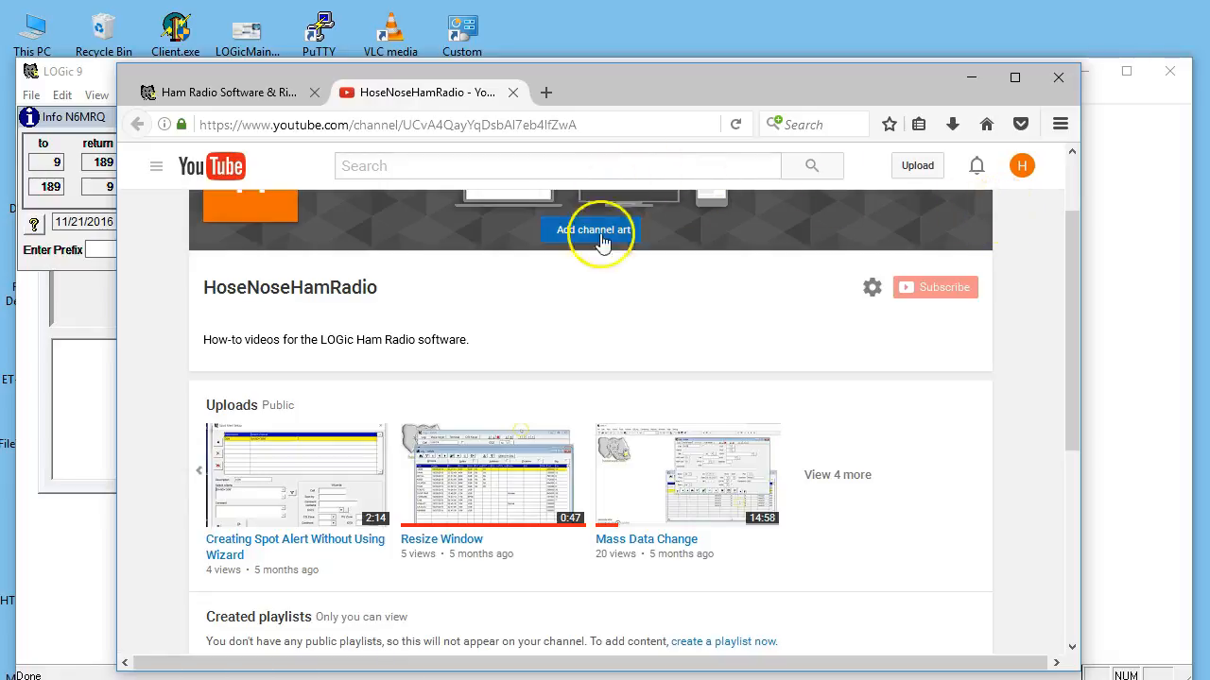
# Return to the hosenose.com page, go to LOGic Support and open the LOGic Forum.
pyautogui.scroll(2, 629, 346)
pyautogui.click(256, 94)
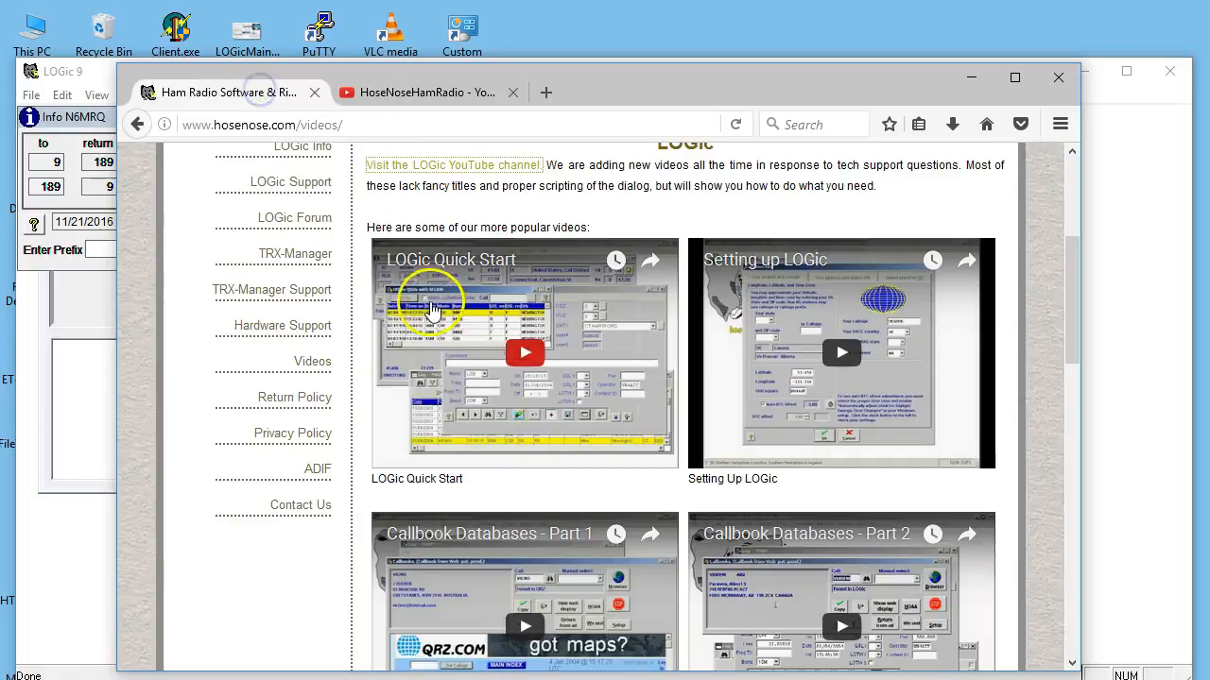
pyautogui.scroll(3, 432, 303)
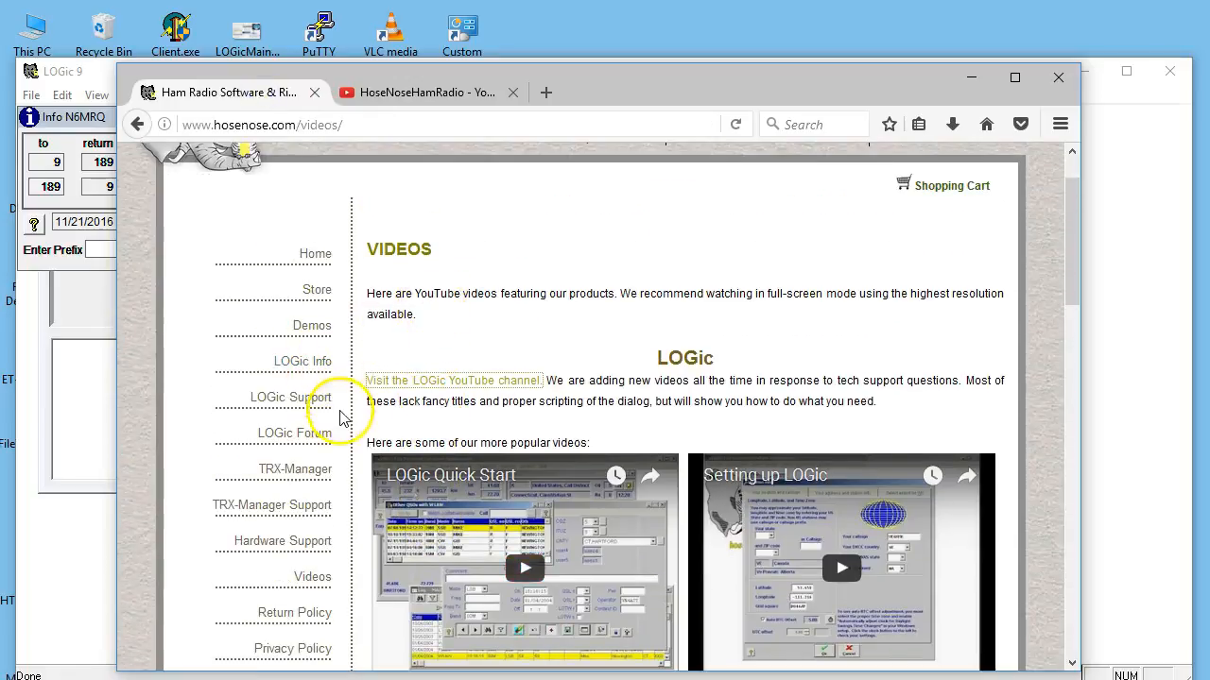
pyautogui.click(311, 397)
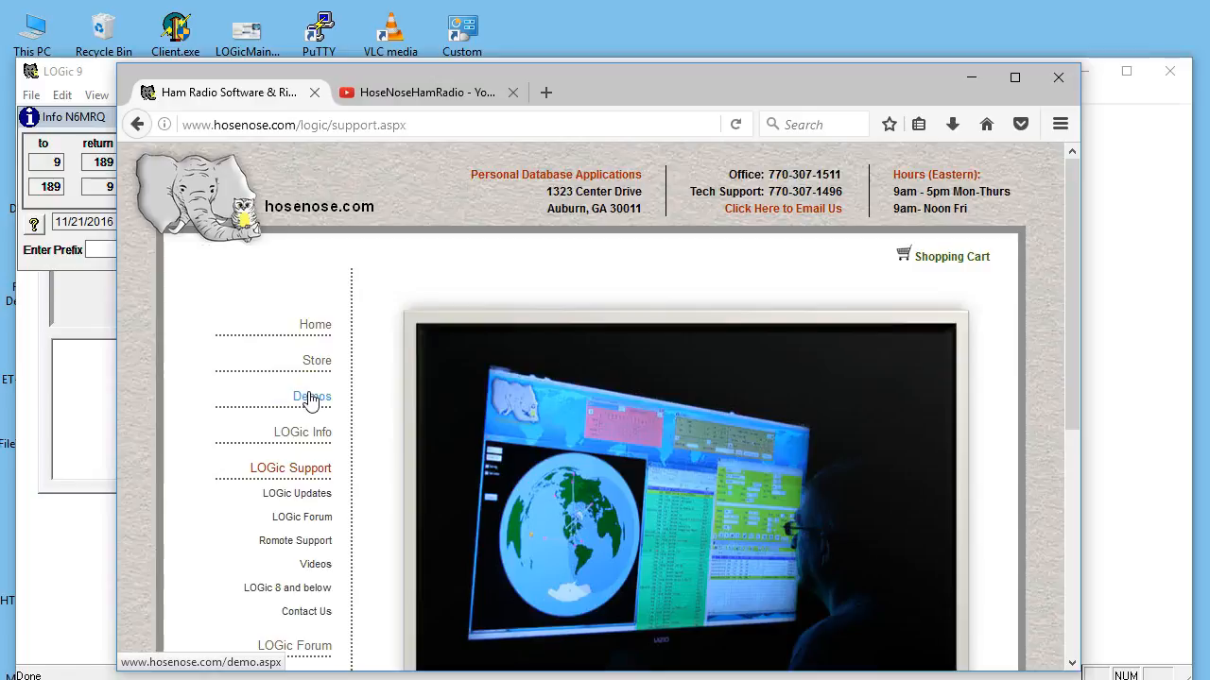
pyautogui.click(316, 517)
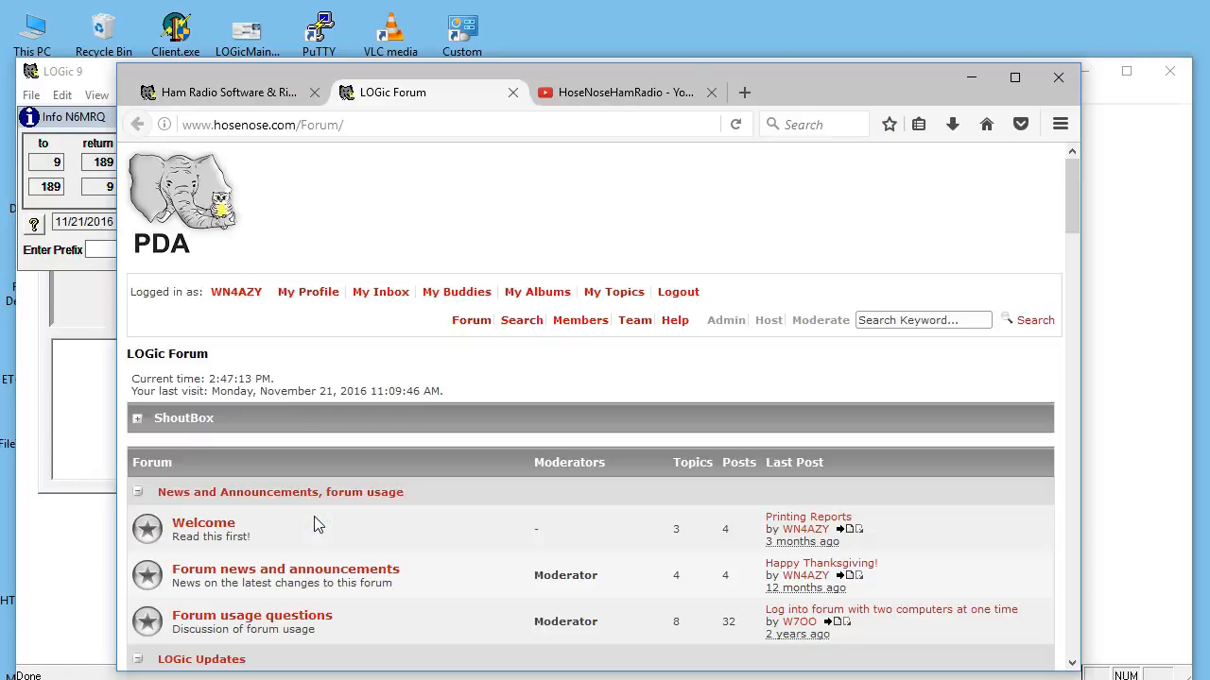
# Look through the LOGic Forum's sections and recent topics, returning to the LOGic Updates and Support sections.
pyautogui.scroll(-15, 362, 459)
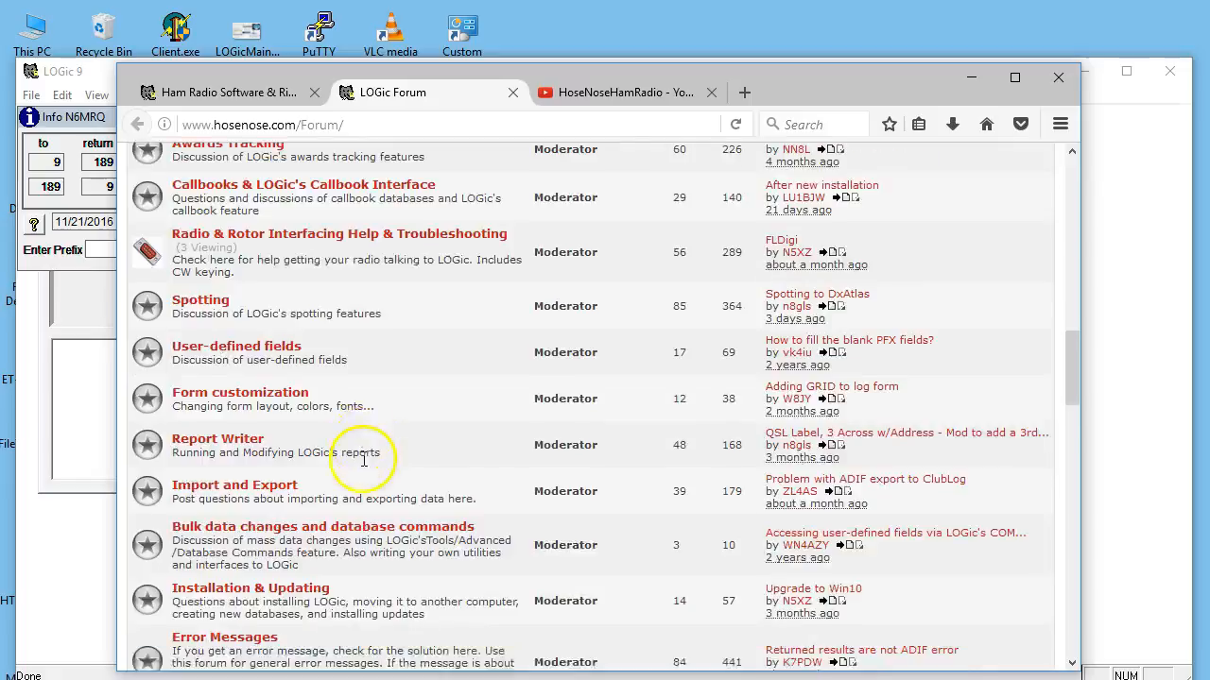
pyautogui.scroll(-8, 362, 460)
pyautogui.scroll(-3, 362, 464)
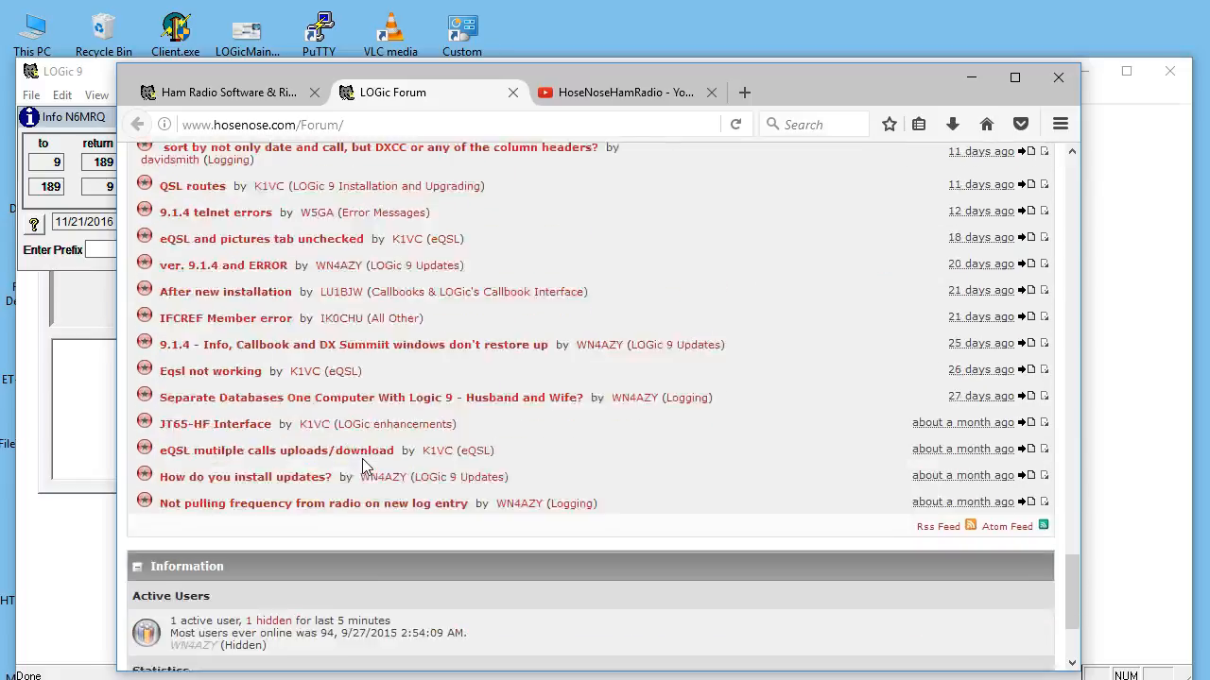
pyautogui.scroll(15, 362, 463)
pyautogui.scroll(10, 362, 463)
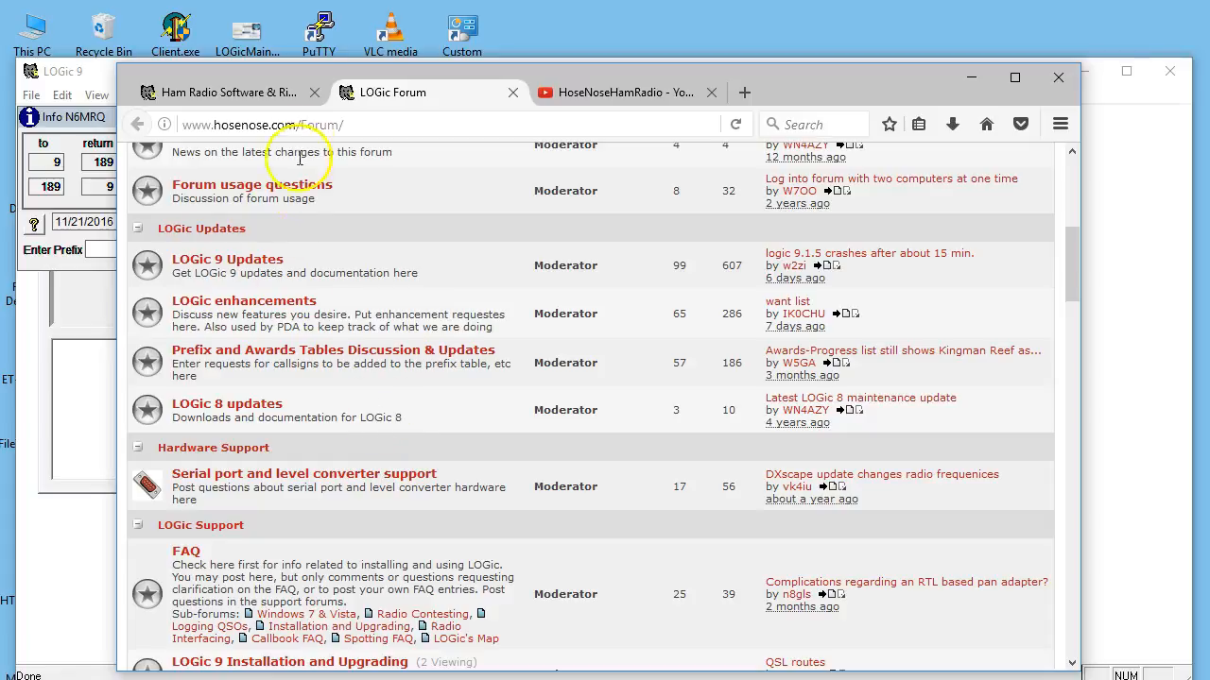
# Close the browser together with all its open tabs, and exit LOGic 9.
pyautogui.click(1068, 86)
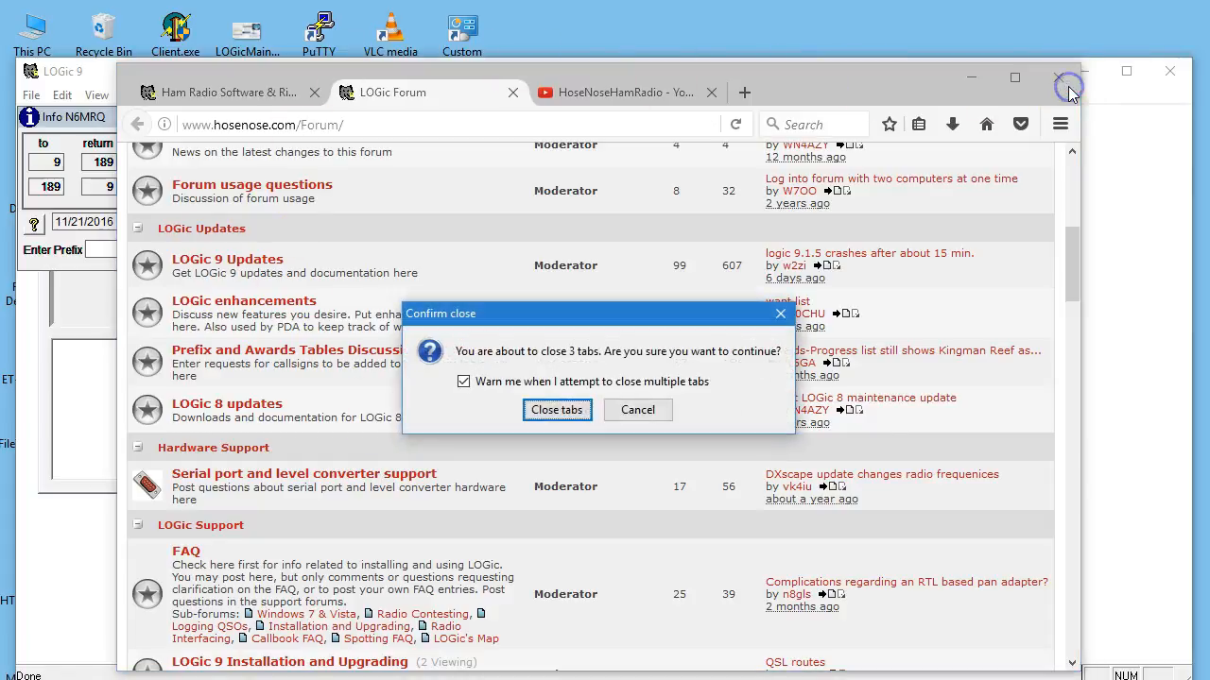
pyautogui.click(557, 410)
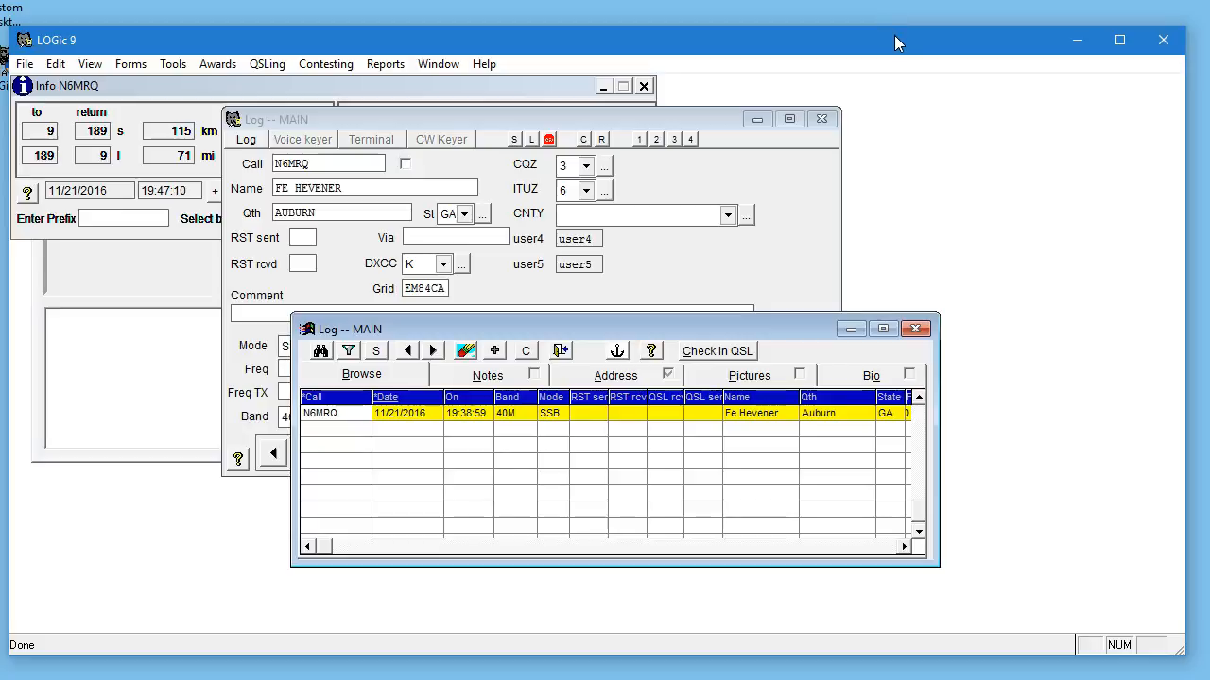
pyautogui.click(516, 413)
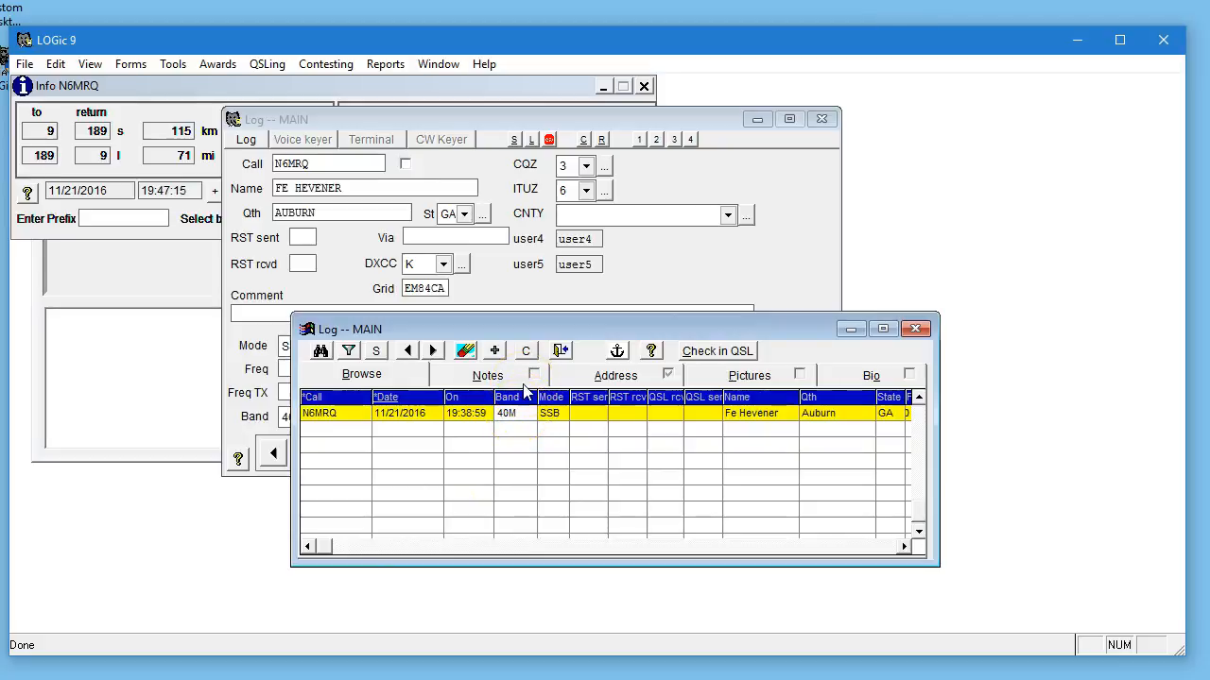
pyautogui.click(1163, 40)
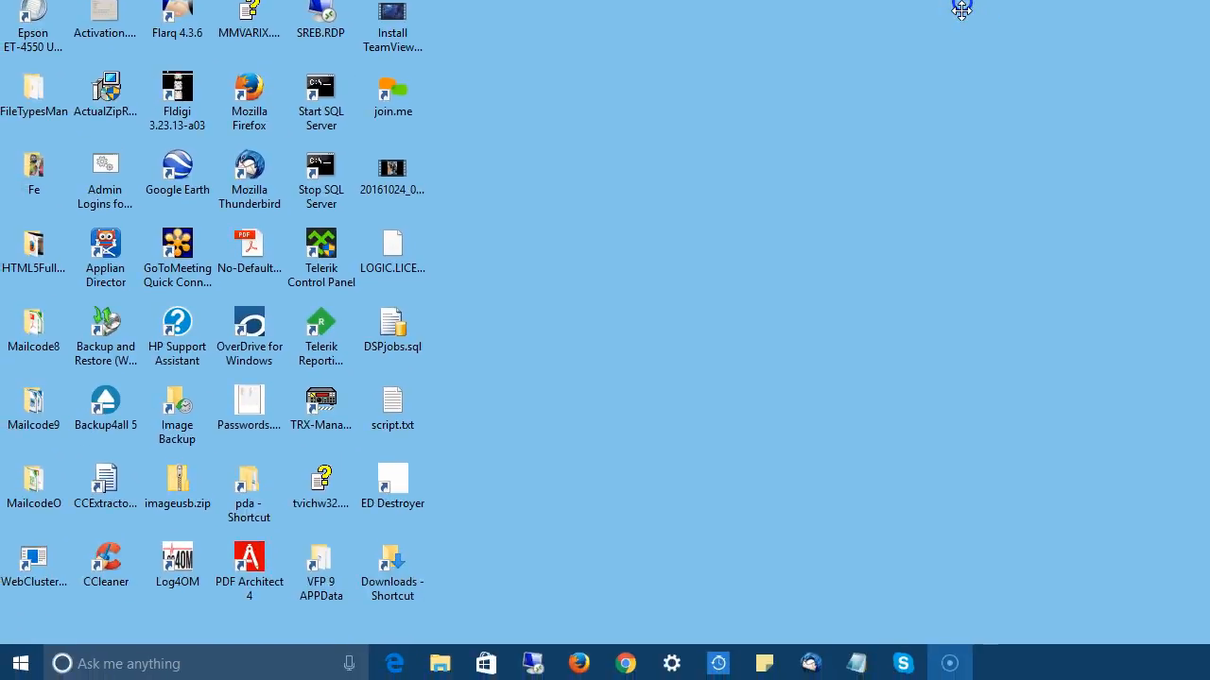
# Start the LOGic uninstaller from its program folder, decline the removal and dismiss the compatibility prompt.
pyautogui.click(23, 661)
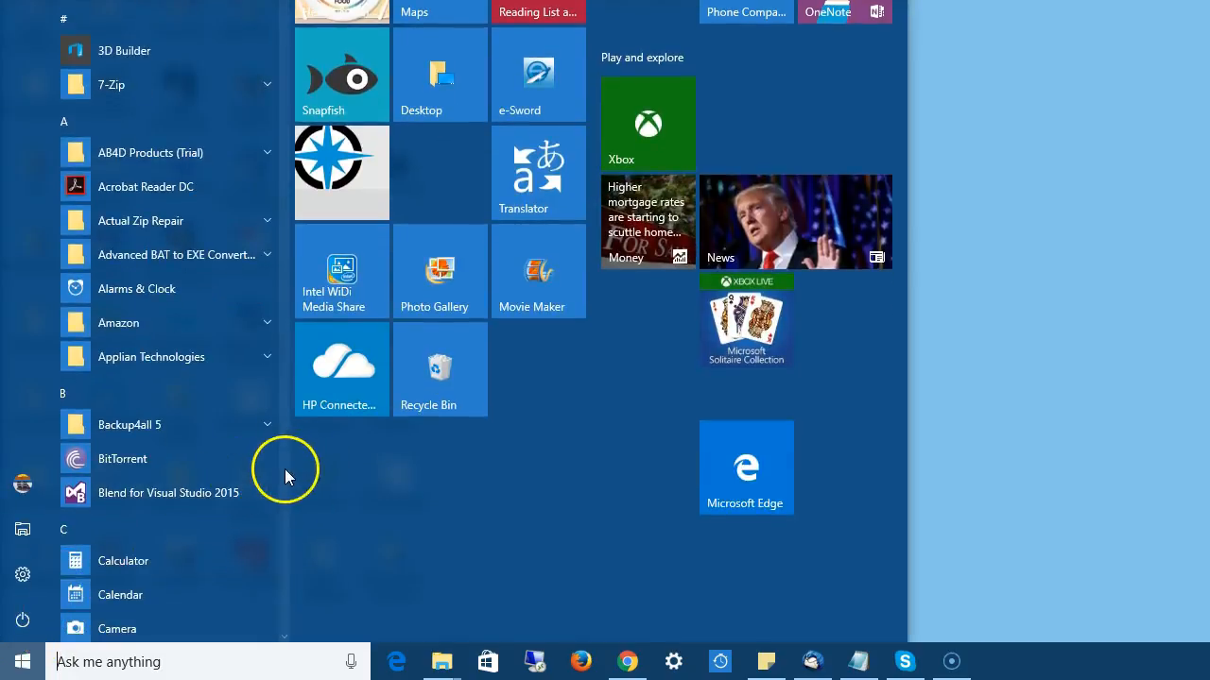
pyautogui.scroll(-10, 284, 471)
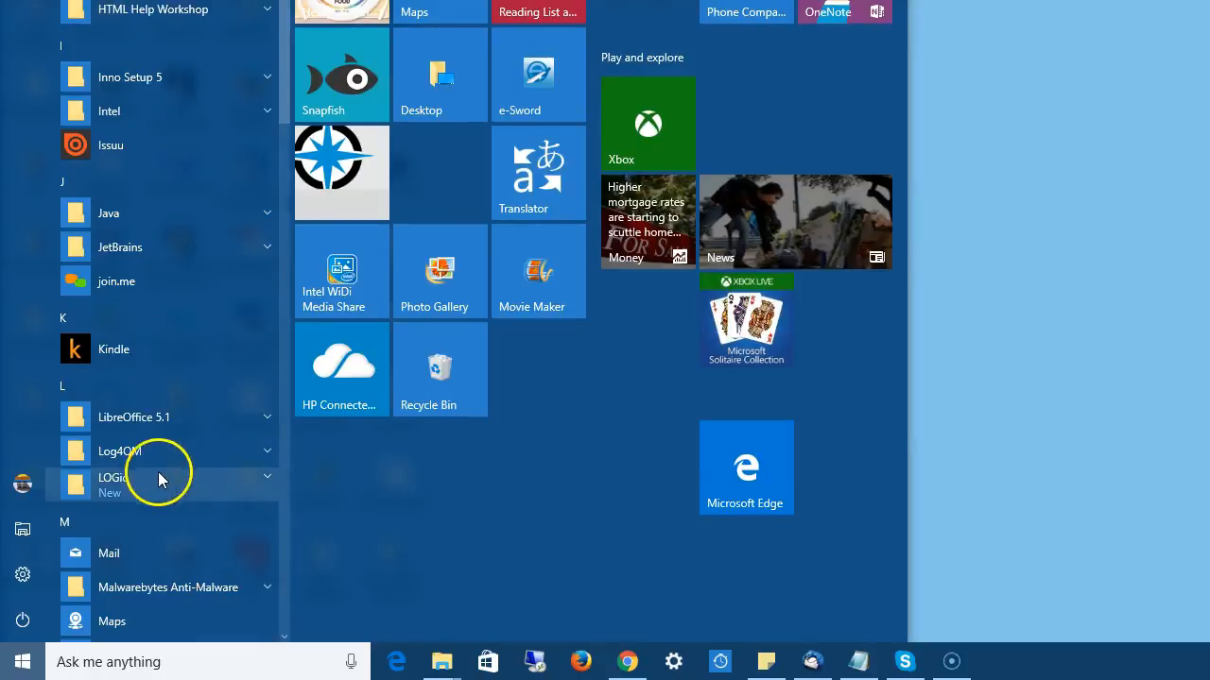
pyautogui.click(135, 478)
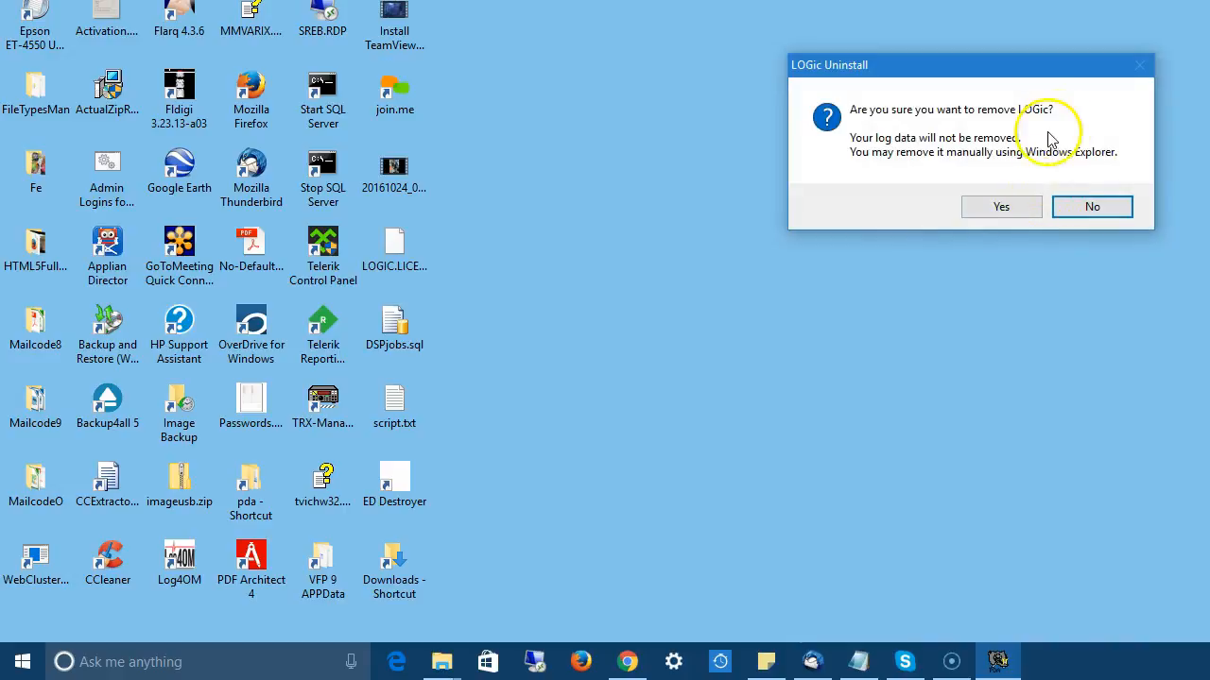
pyautogui.click(1082, 212)
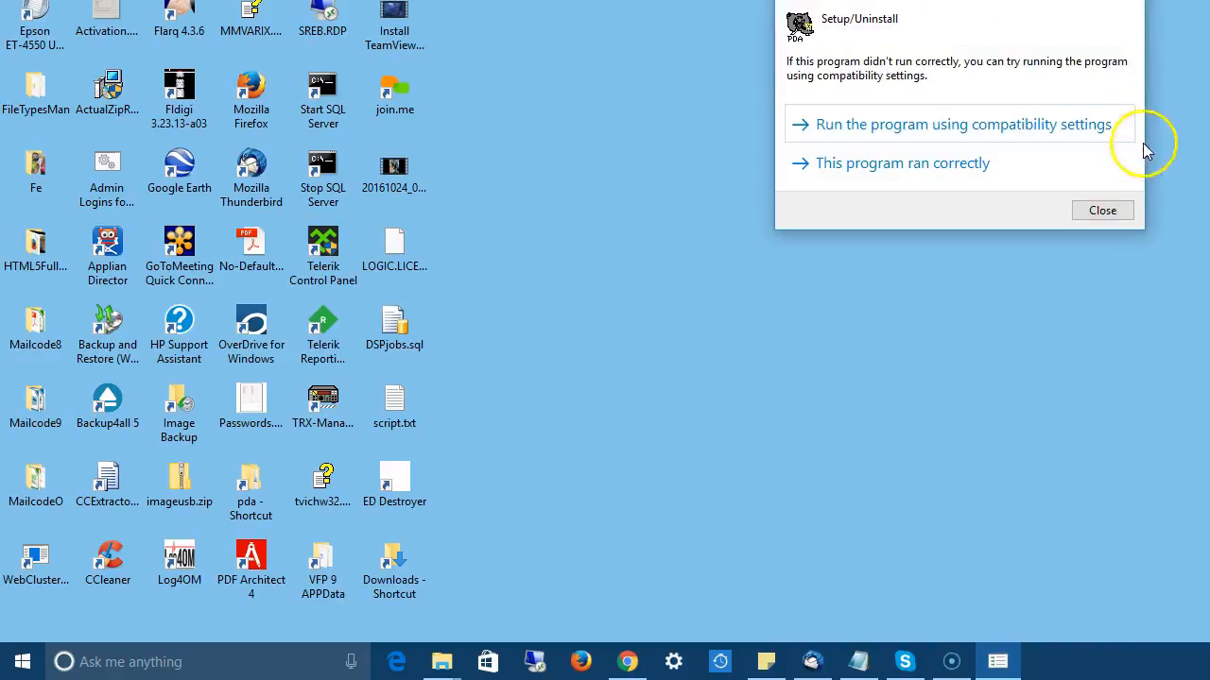
pyautogui.click(1096, 211)
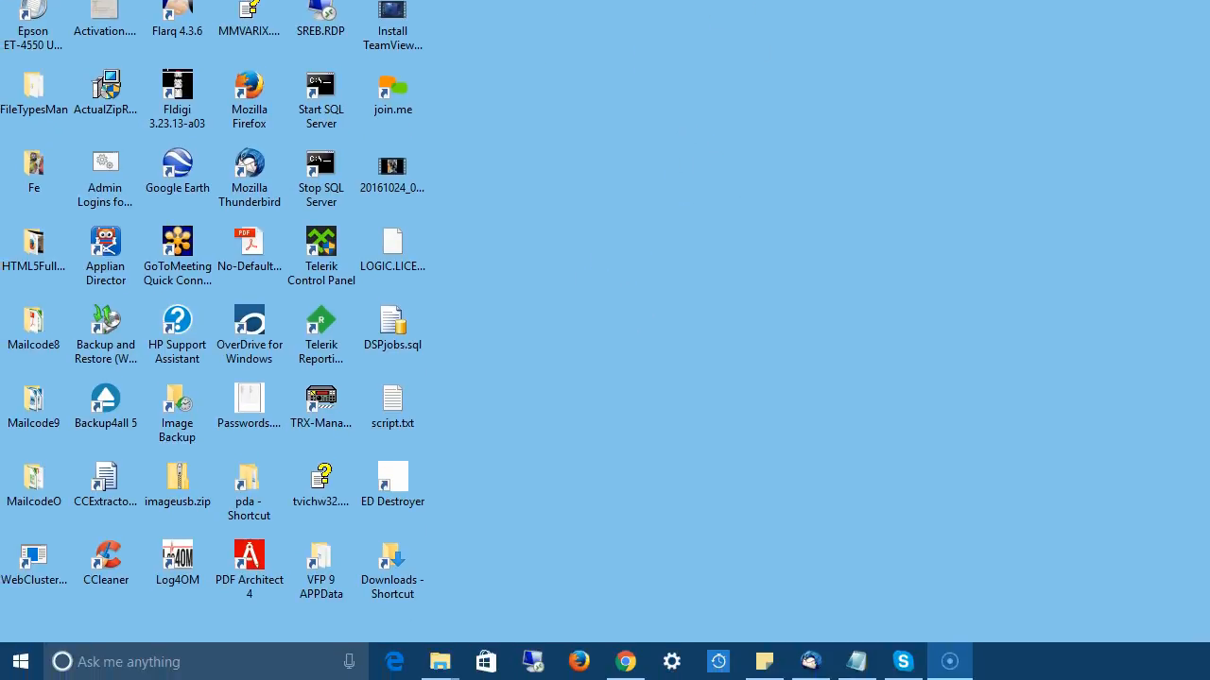
# Open the Windows Apps & features settings and search the installed apps for logic.
pyautogui.click(162, 661)
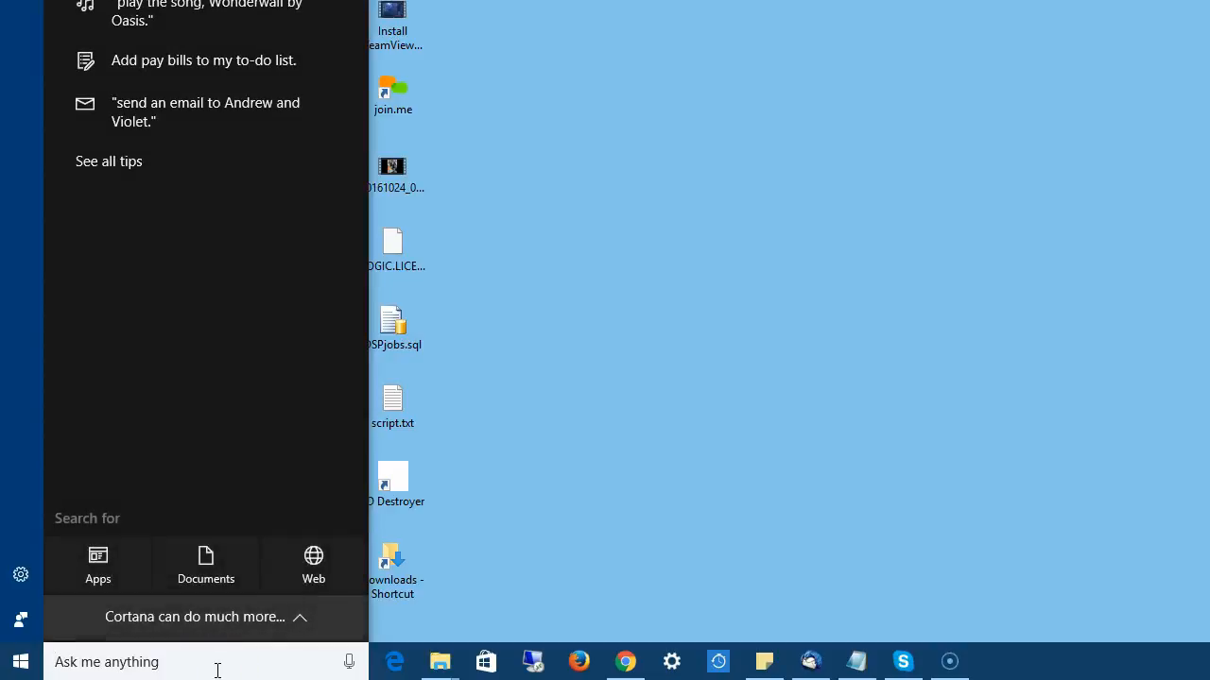
pyautogui.write('pro')
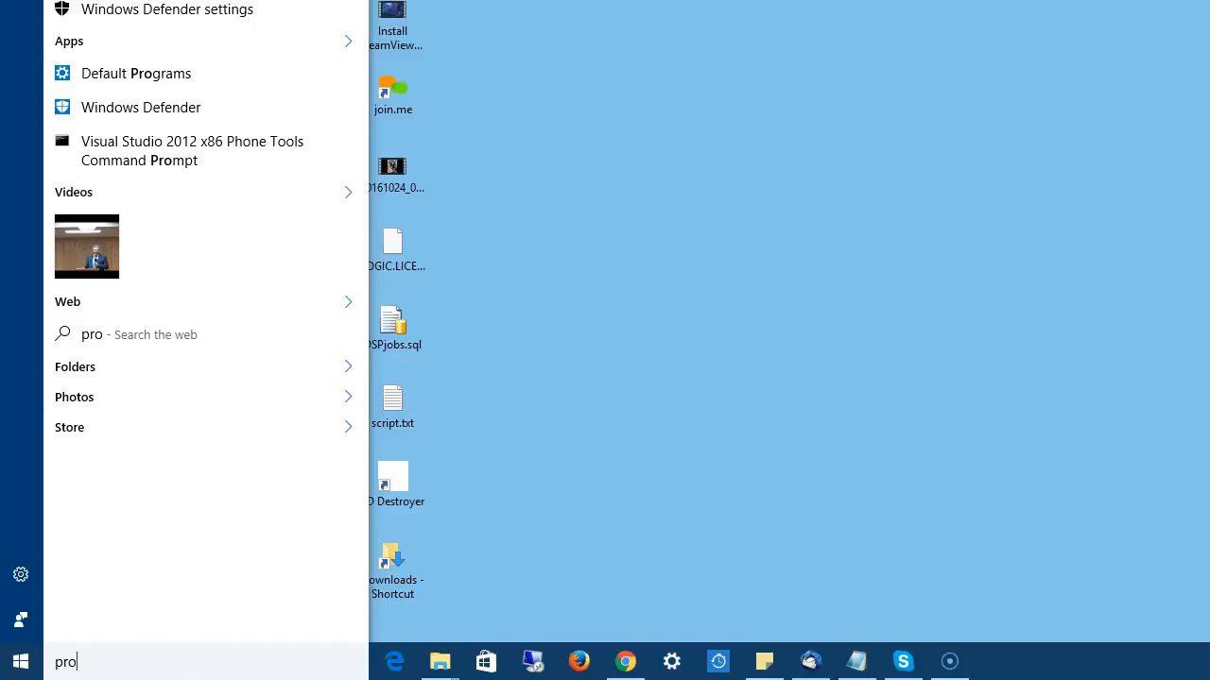
pyautogui.press('Return')
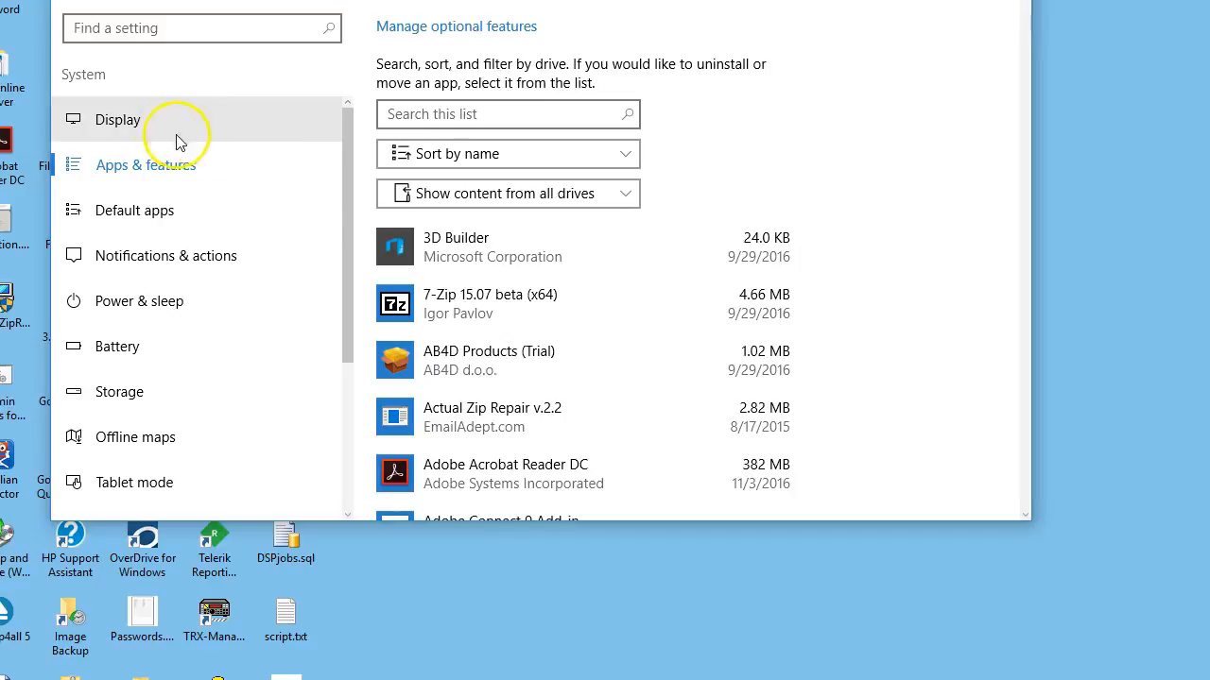
pyautogui.click(490, 115)
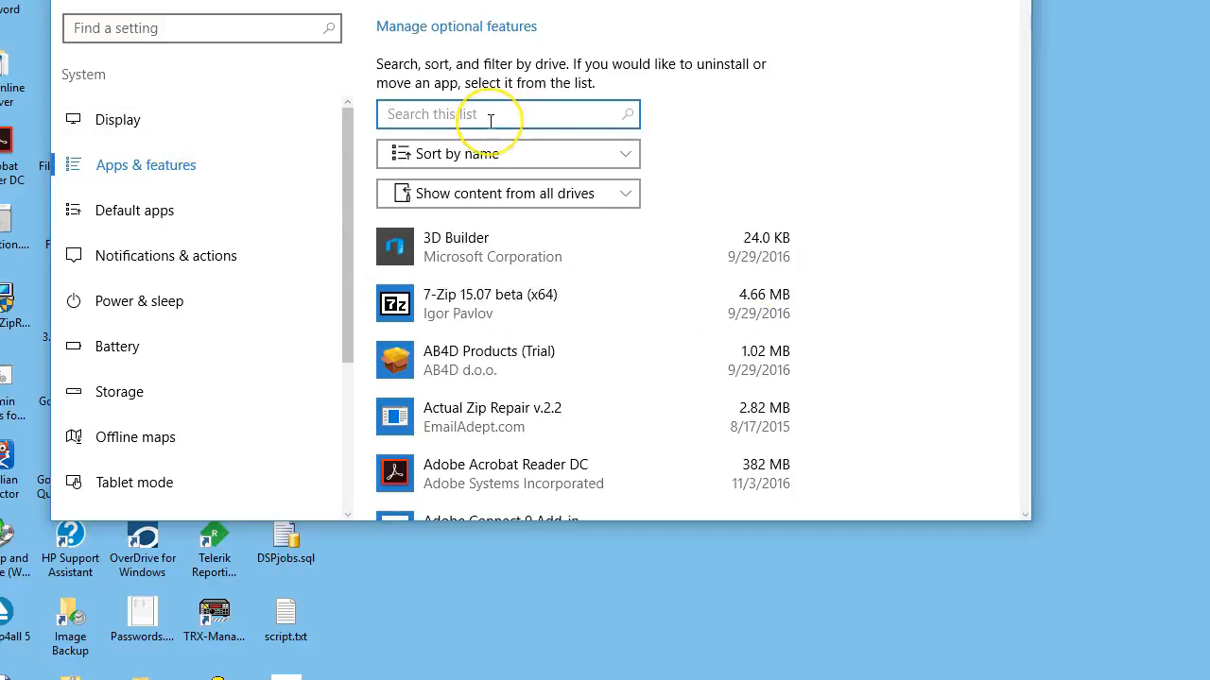
pyautogui.write('lo')
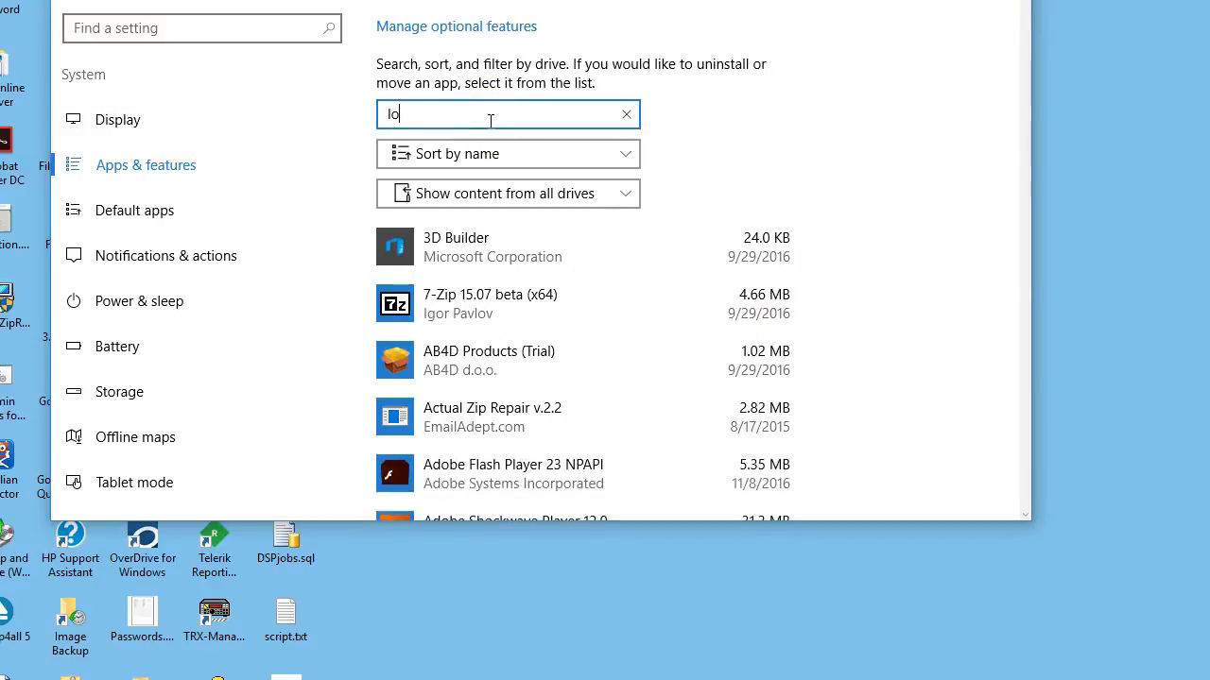
pyautogui.write('gic')
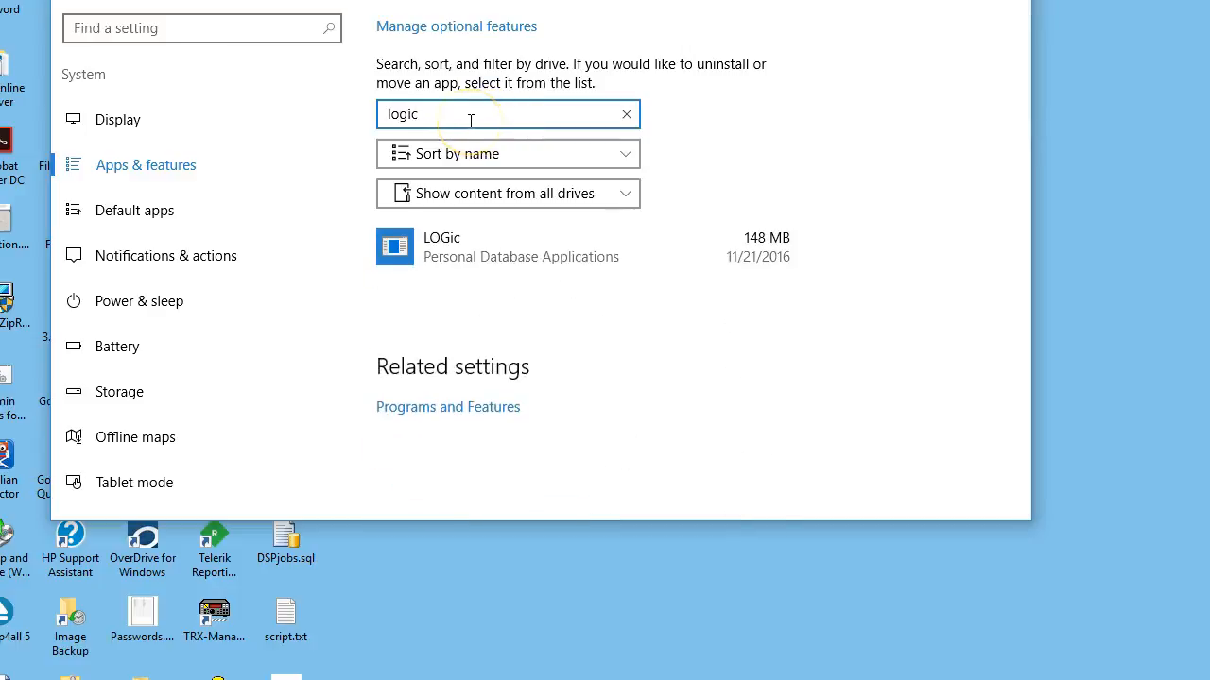
# Show the uninstall option for the LOGic app, bring the whole Settings window into view and close it.
pyautogui.click(456, 251)
pyautogui.click(745, 309)
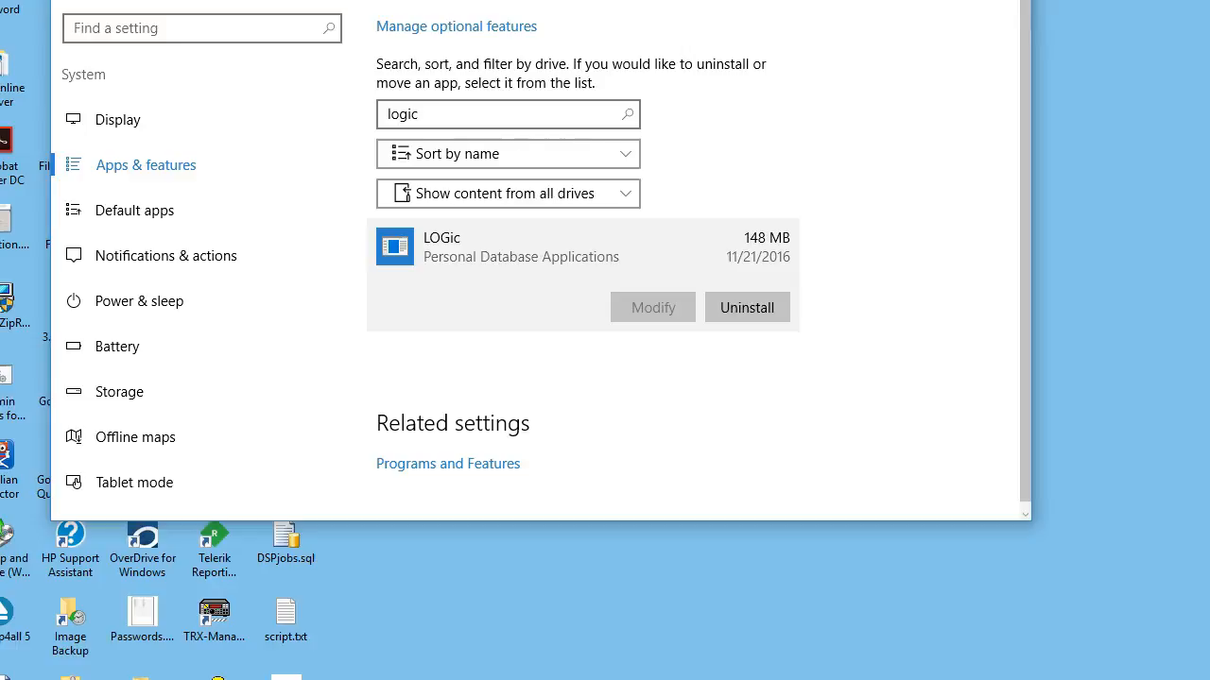
pyautogui.moveTo(843, 0); pyautogui.dragTo(888, 65)
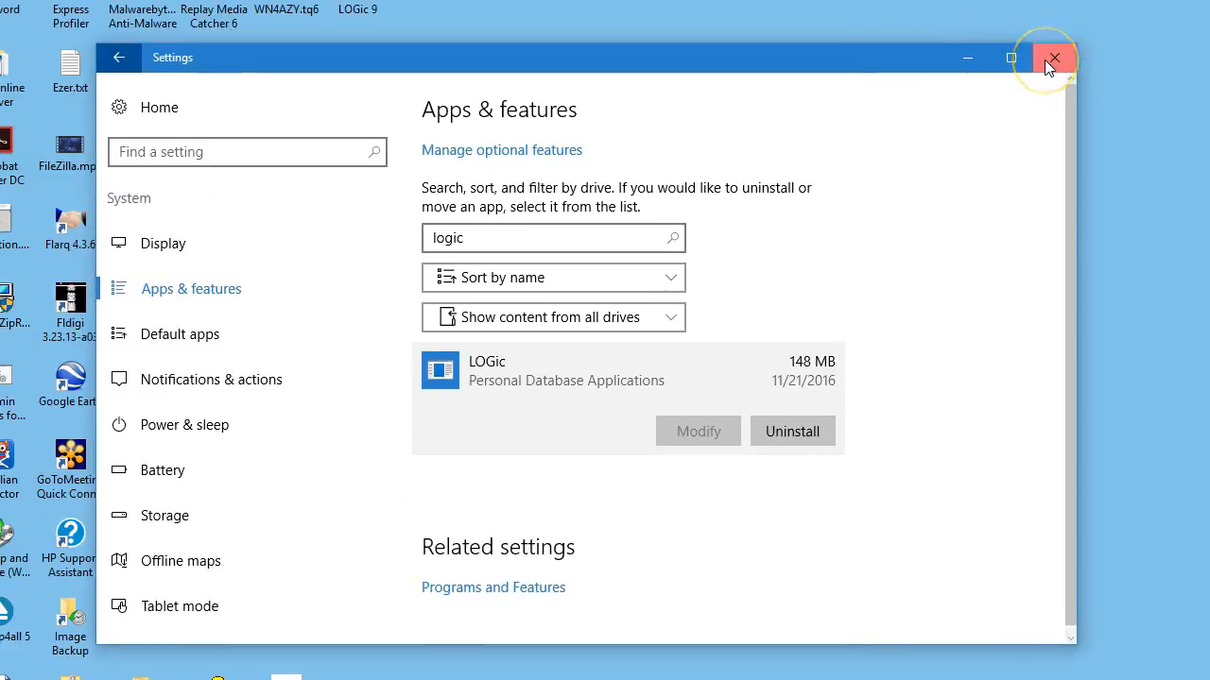
pyautogui.click(1045, 60)
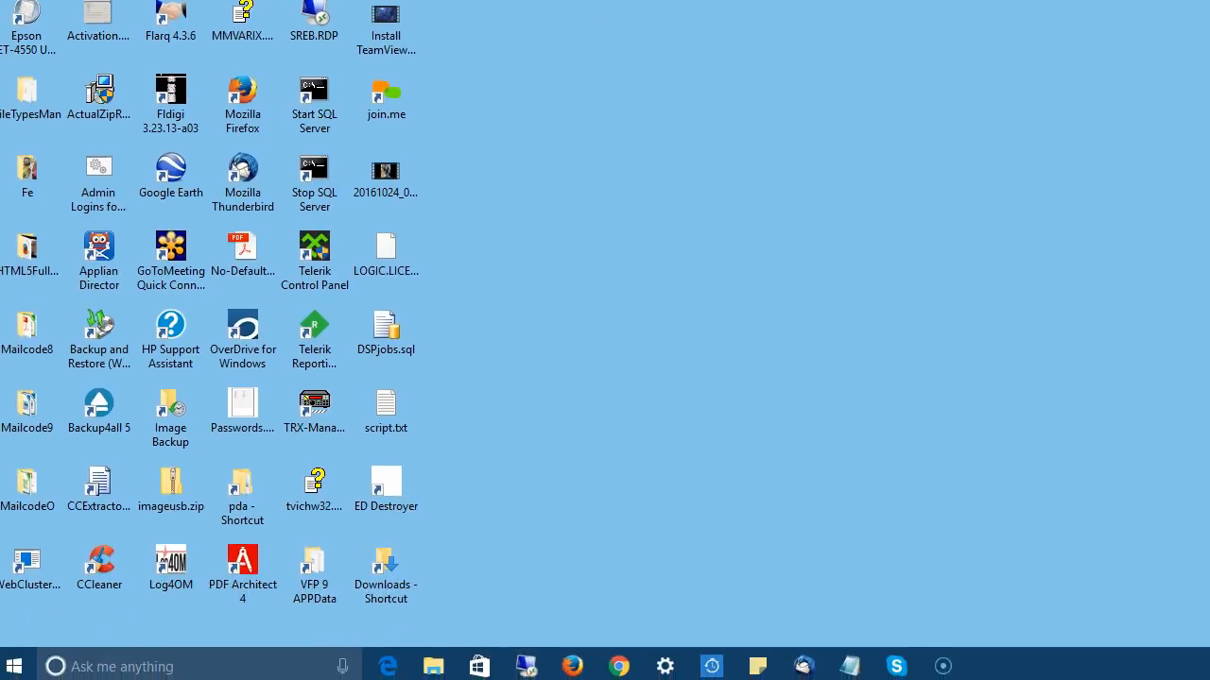
# Open the Control Panel and go to Programs and Features.
pyautogui.click(13, 666)
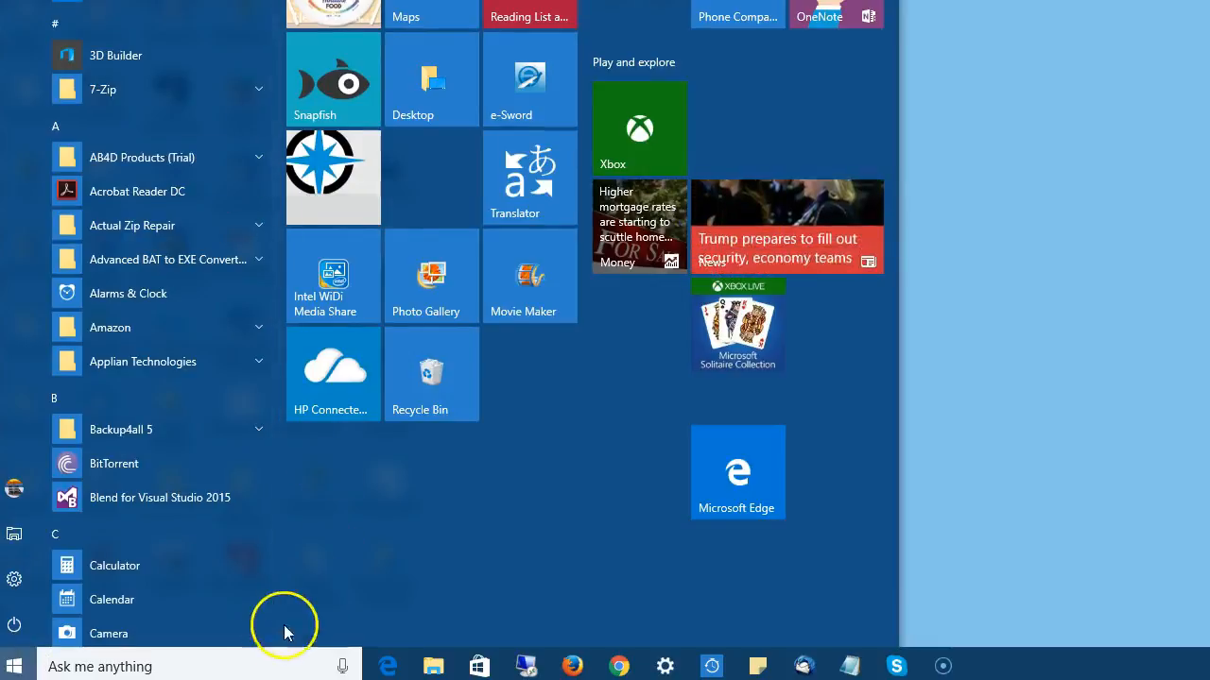
pyautogui.click(232, 674)
pyautogui.write('cont')
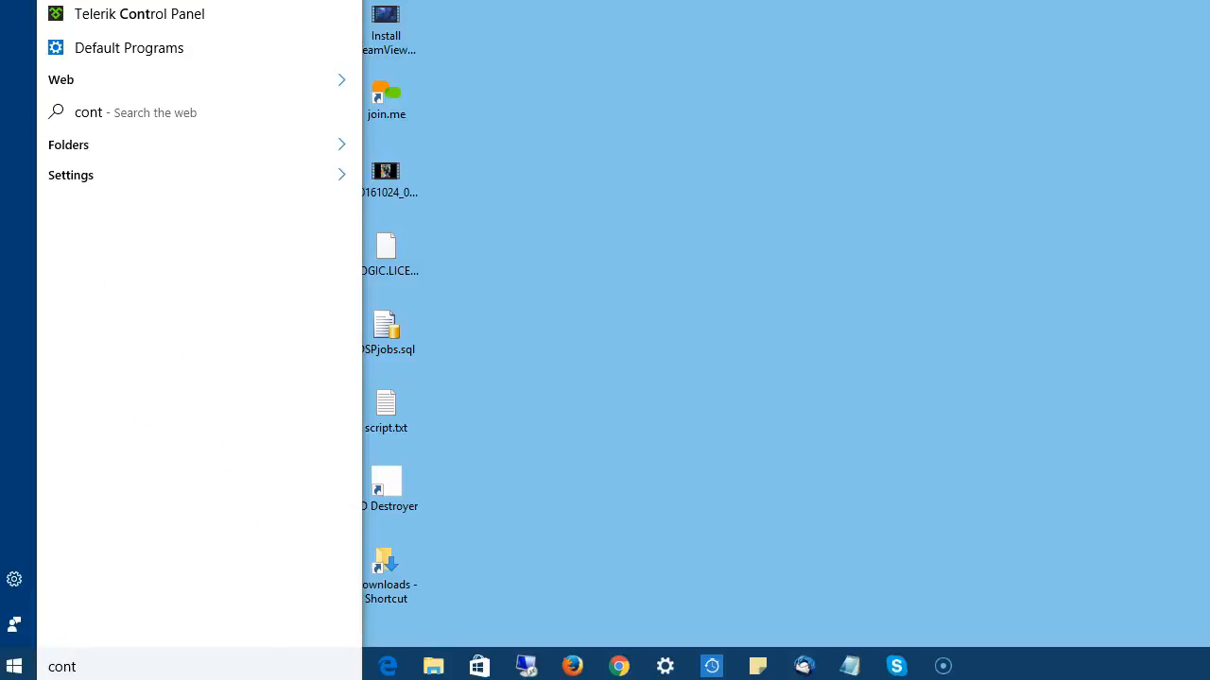
pyautogui.press('Return')
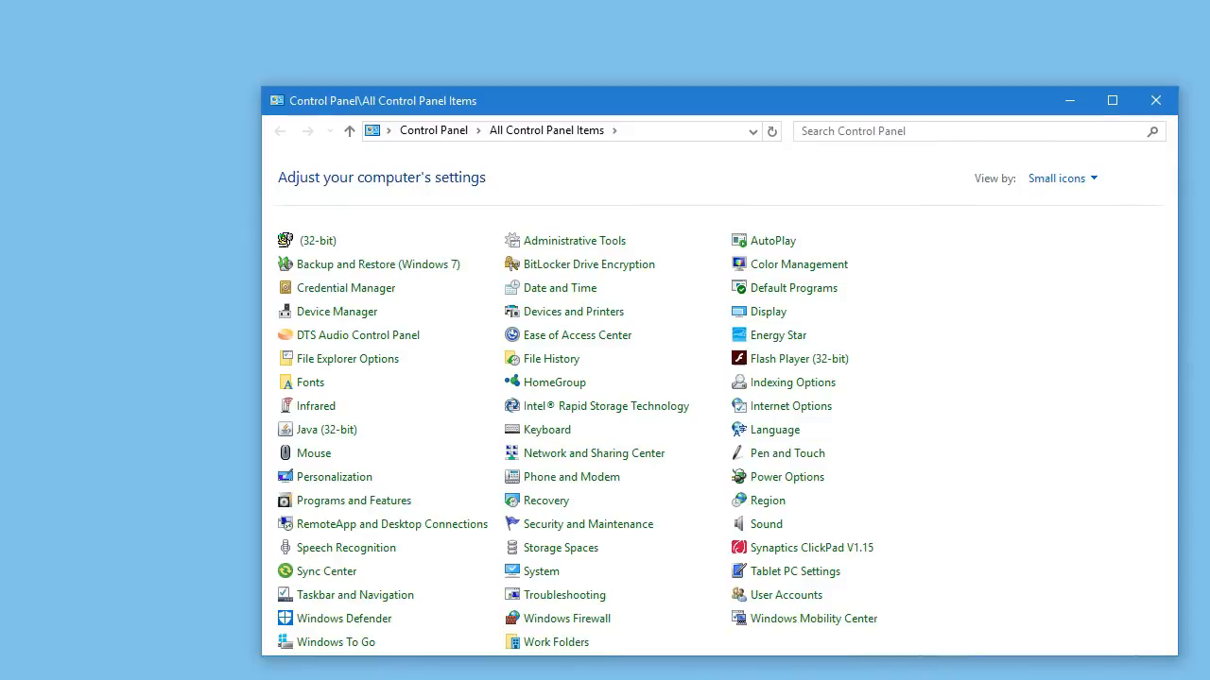
pyautogui.click(392, 510)
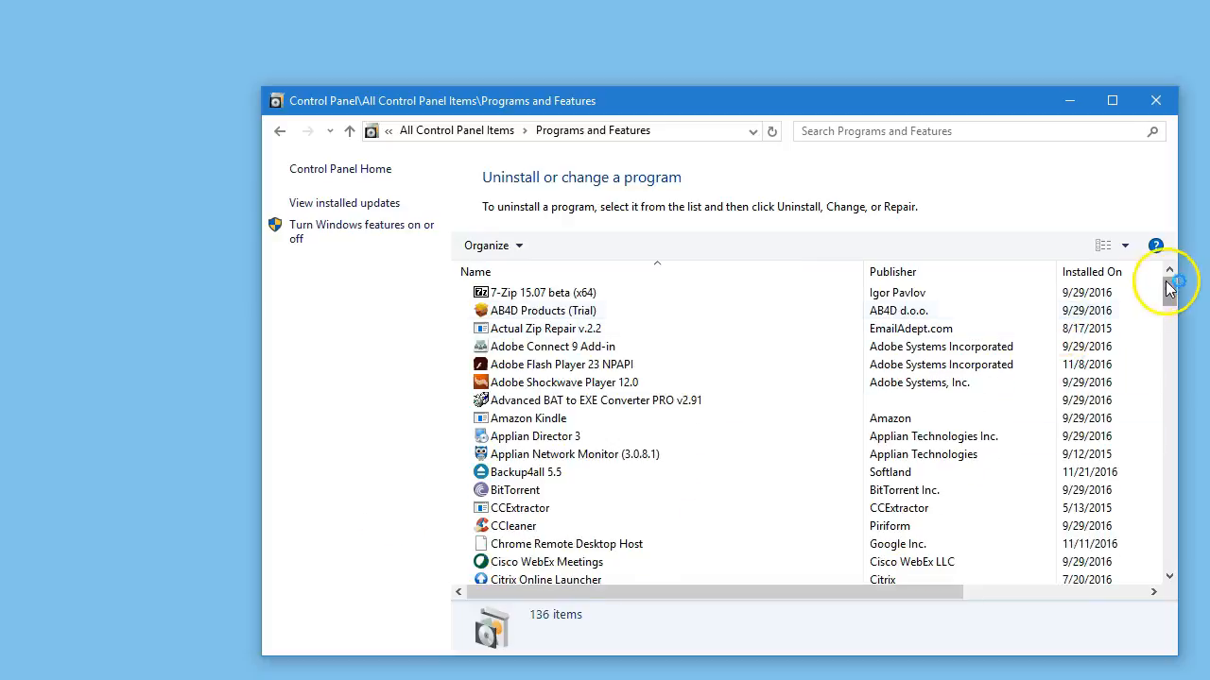
# Uninstall LOGic from the installed programs list, confirming the removal and acknowledging its completion.
pyautogui.moveTo(1170, 282); pyautogui.dragTo(1167, 373)
pyautogui.click(506, 348)
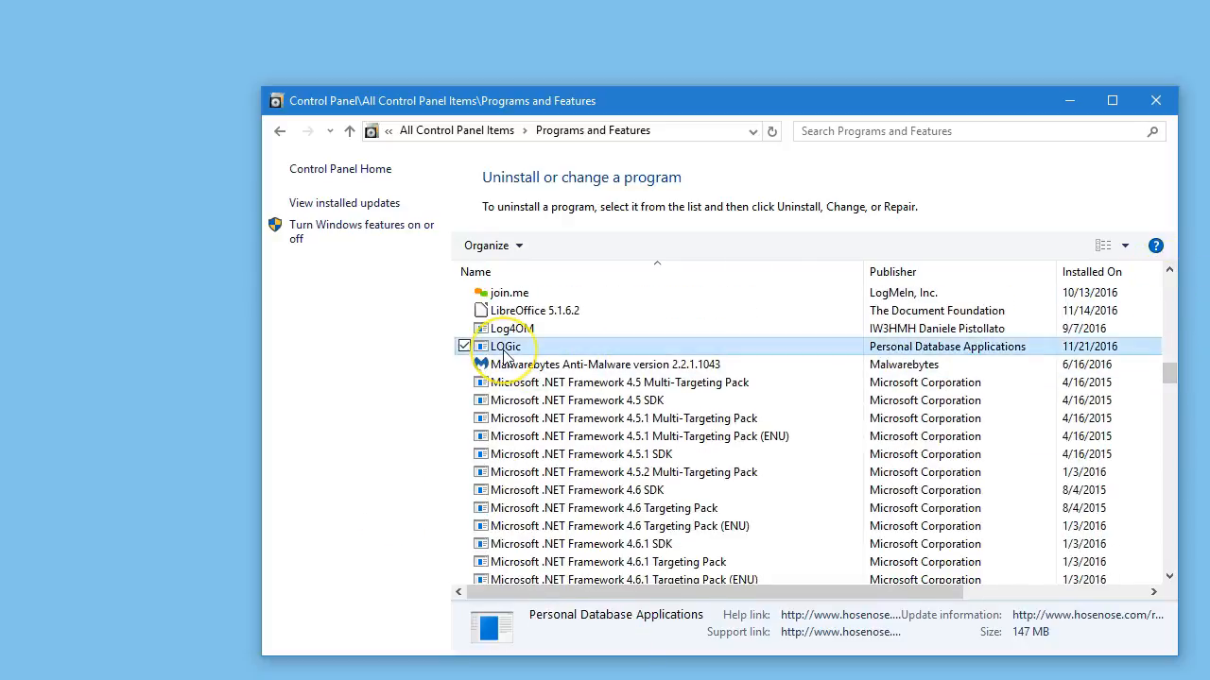
pyautogui.doubleClick(505, 349)
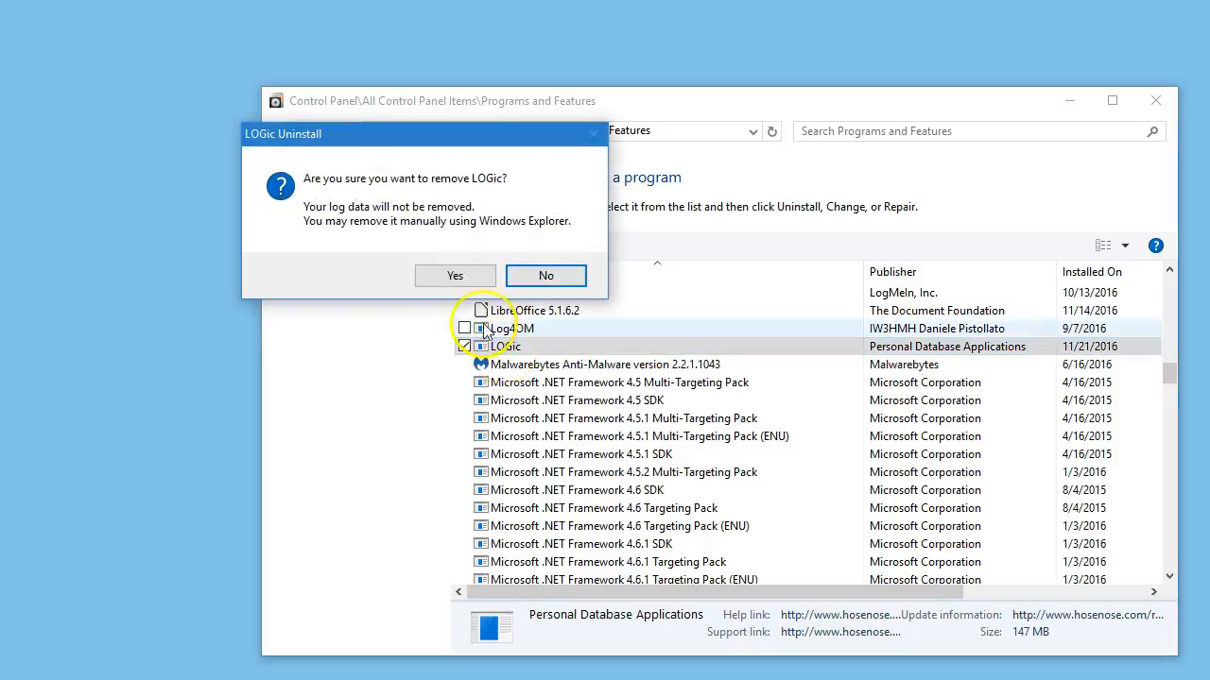
pyautogui.click(454, 276)
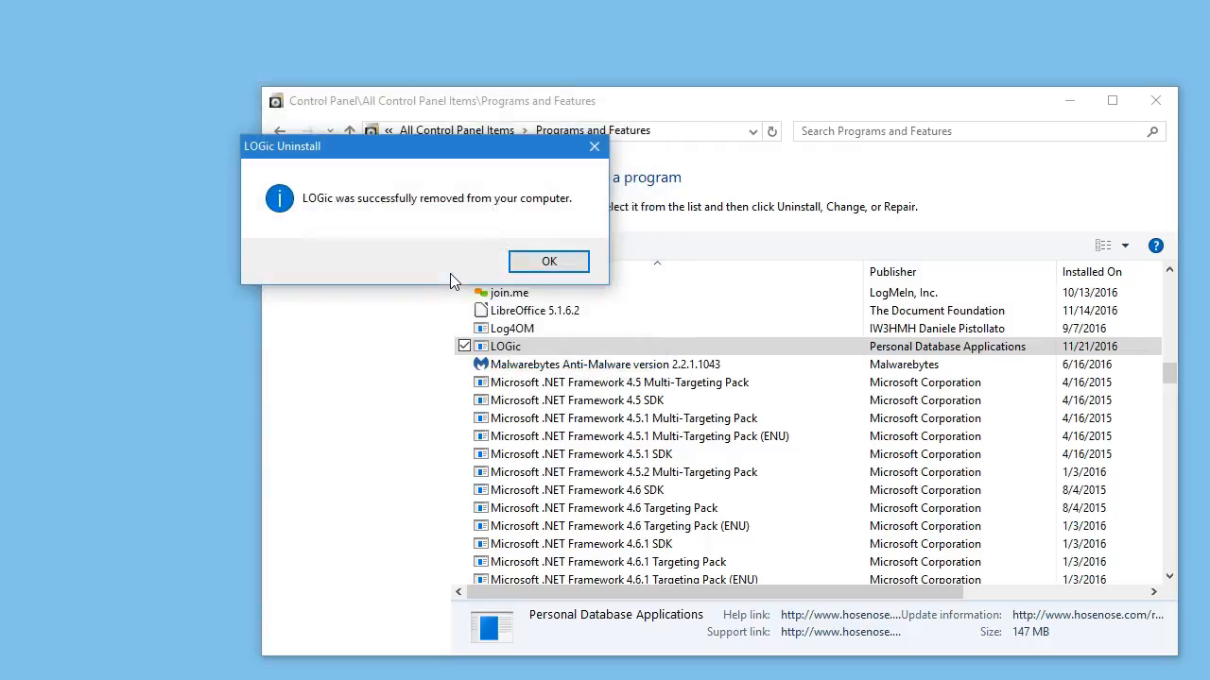
pyautogui.click(550, 264)
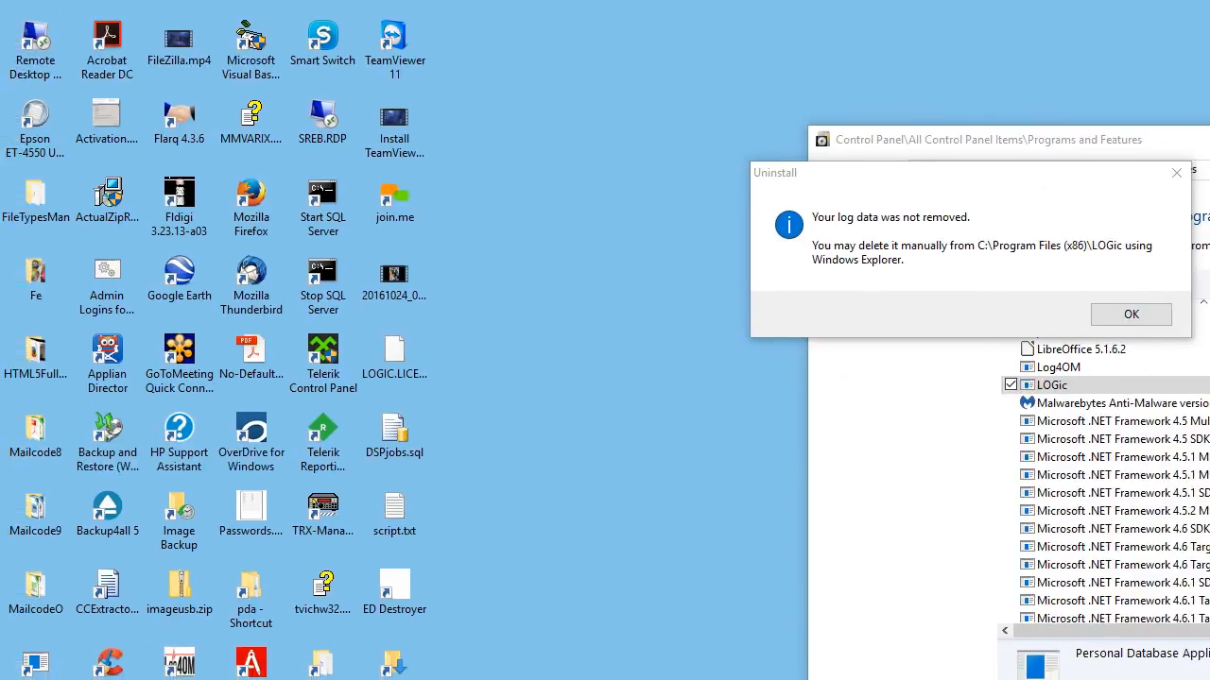
# Delete the LOGic folder from C:\Program Files (x86) to remove the remaining log data.
pyautogui.doubleClick(35, 73)
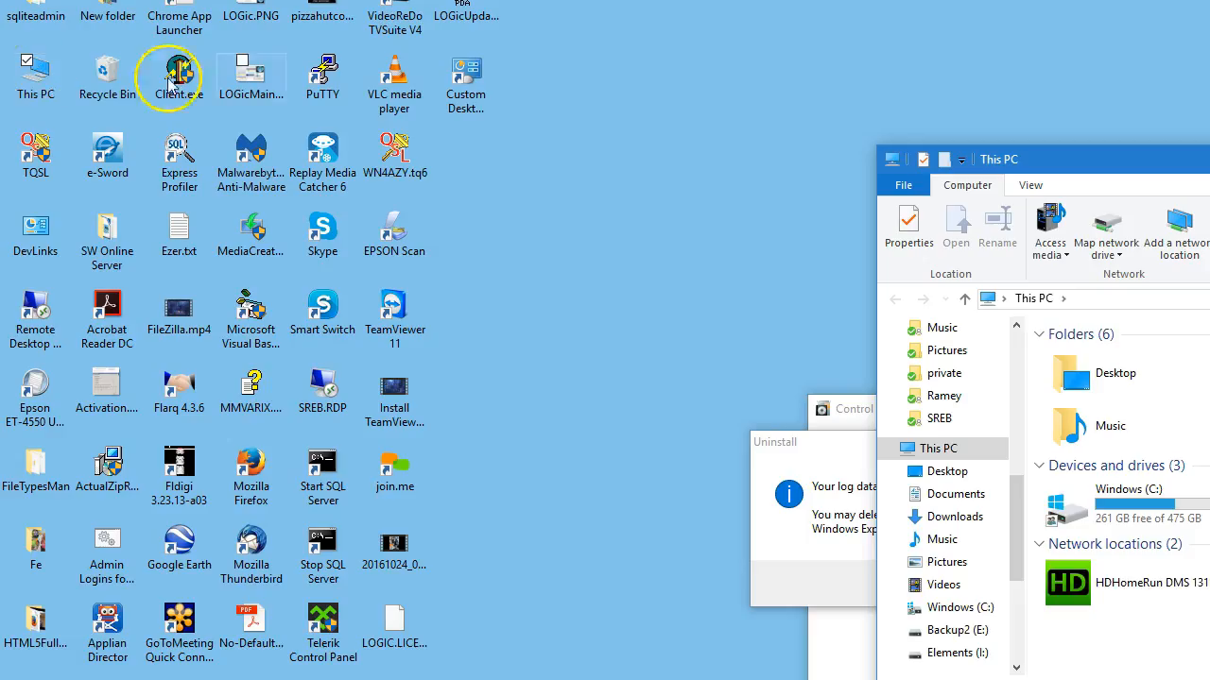
pyautogui.doubleClick(1126, 491)
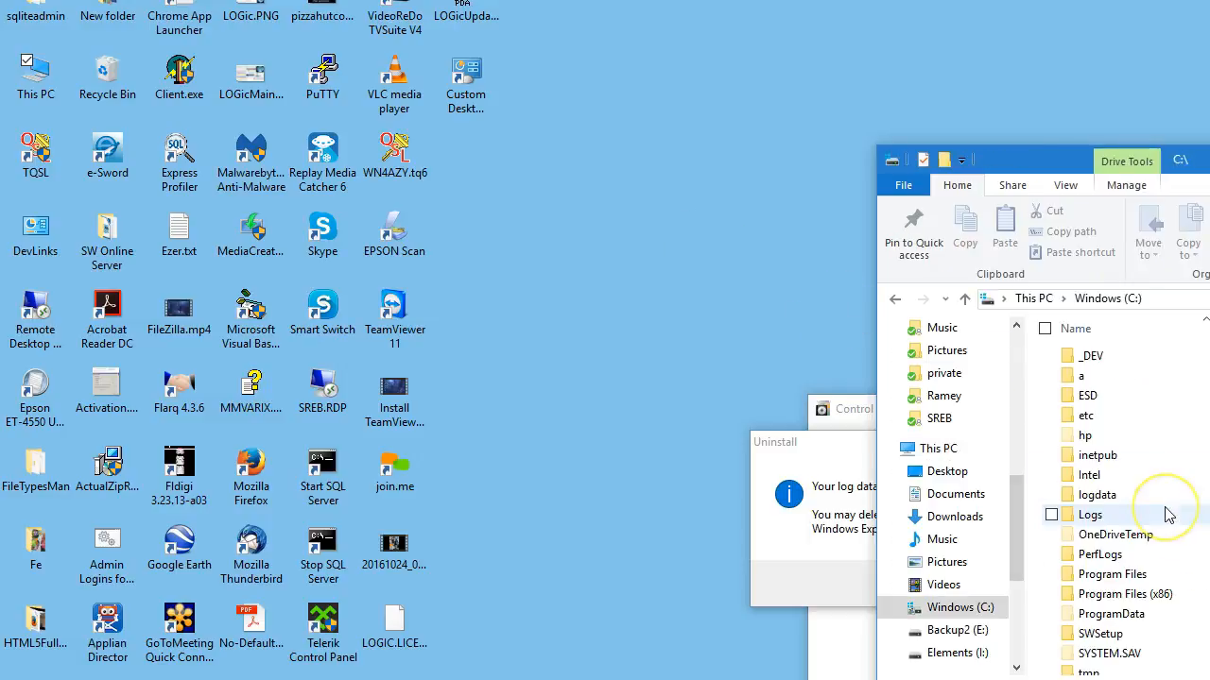
pyautogui.doubleClick(1139, 595)
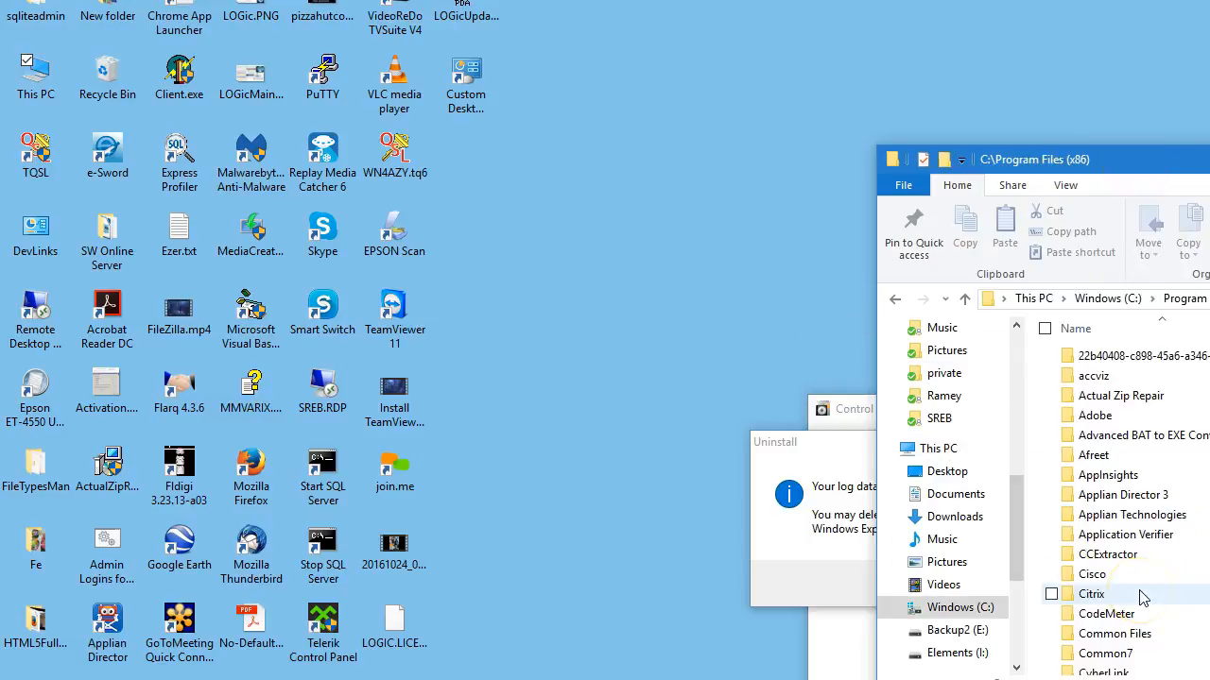
pyautogui.scroll(-2, 1124, 586)
pyautogui.scroll(-2, 1118, 580)
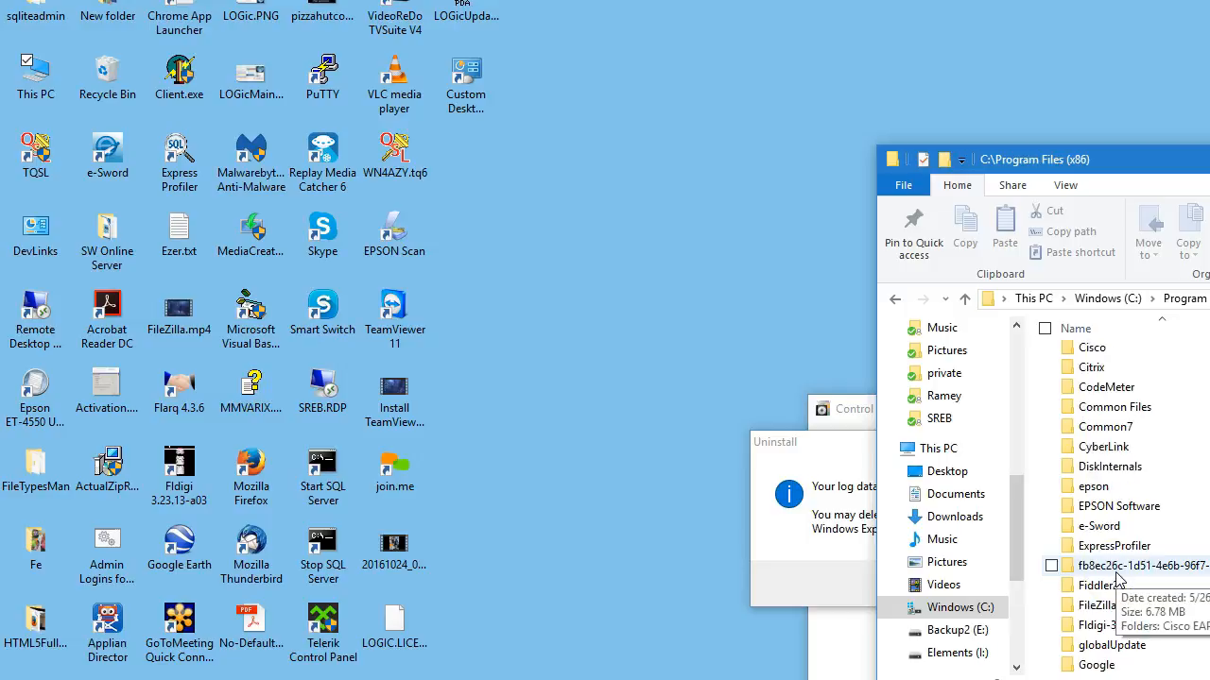
pyautogui.scroll(-5, 1118, 580)
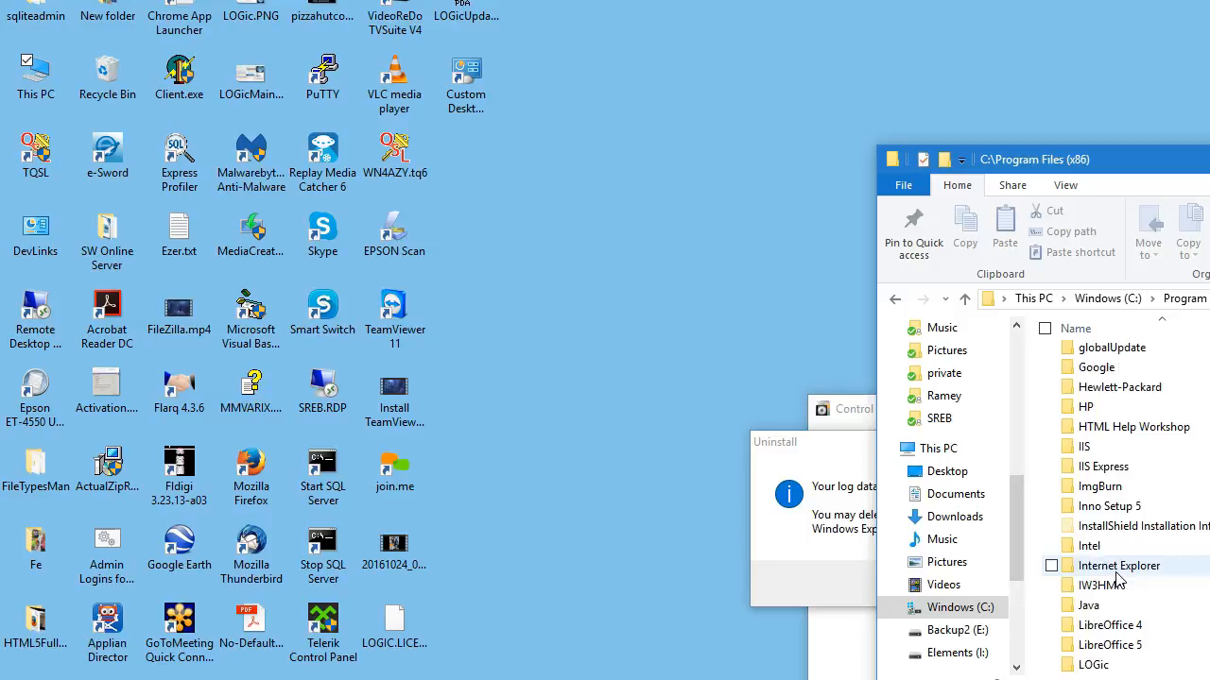
pyautogui.rightClick(1096, 665)
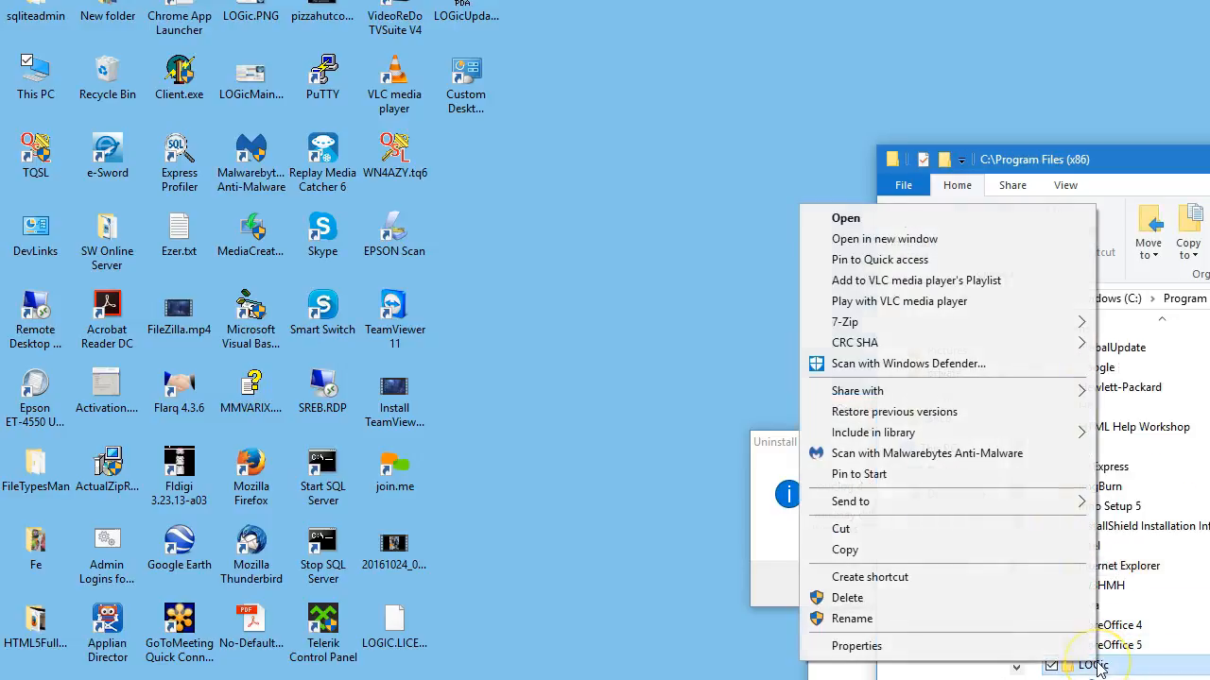
pyautogui.click(931, 611)
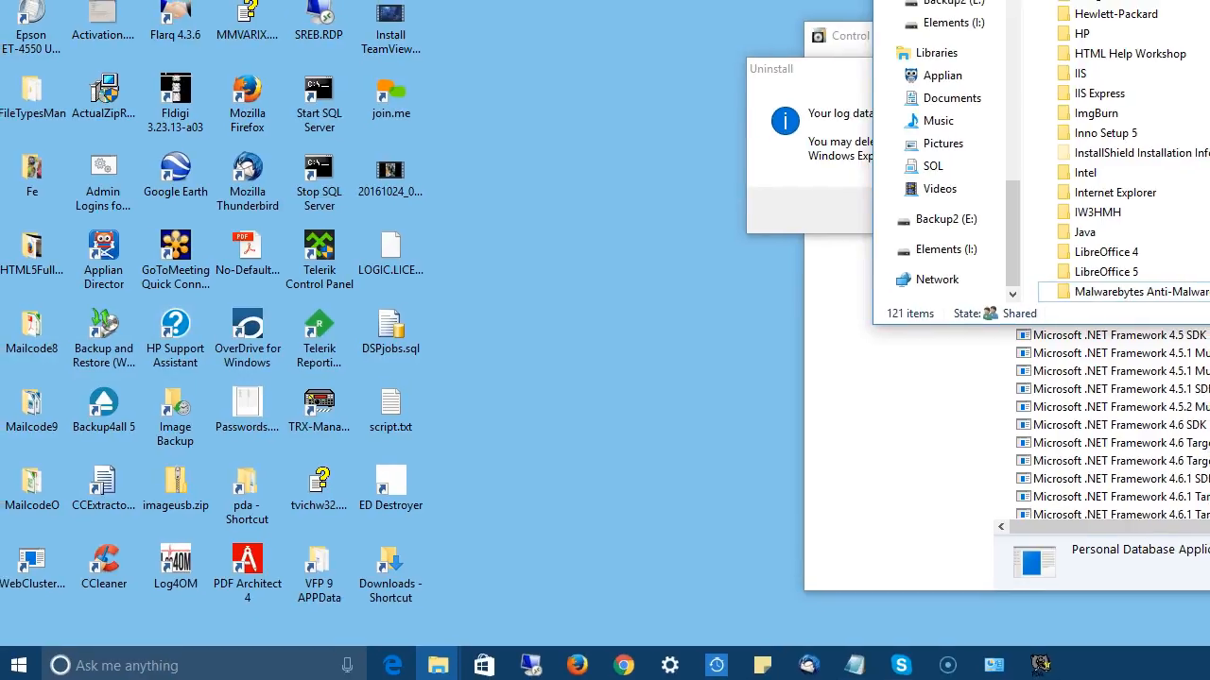
# Search Windows for uac and open the User Account Control settings to adjust the notification level.
pyautogui.click(198, 661)
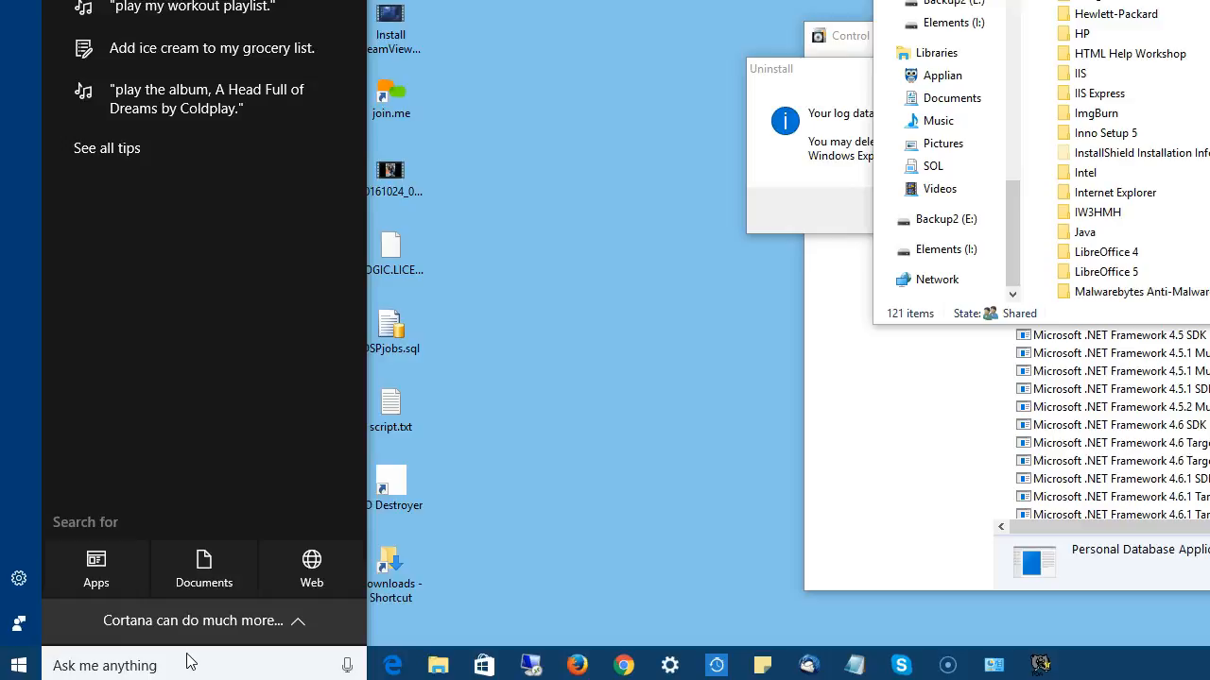
pyautogui.write('uaxc')
pyautogui.press('BackSpace')
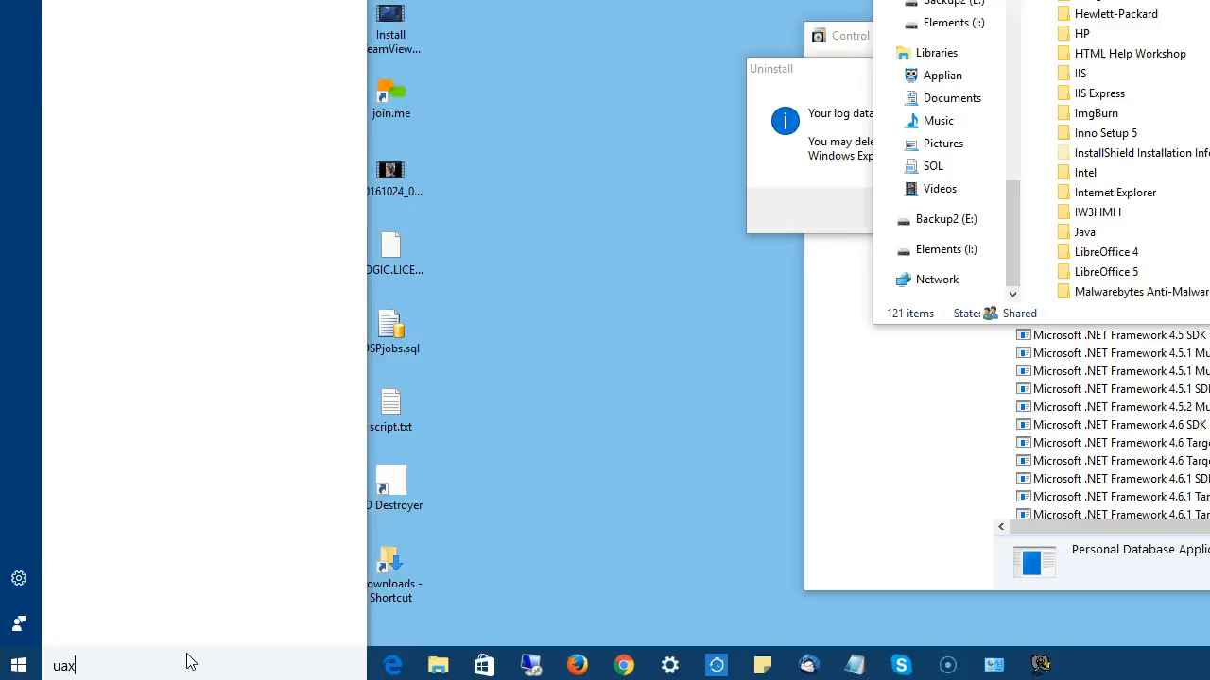
pyautogui.press('BackSpace')
pyautogui.write('c')
pyautogui.click(177, 609)
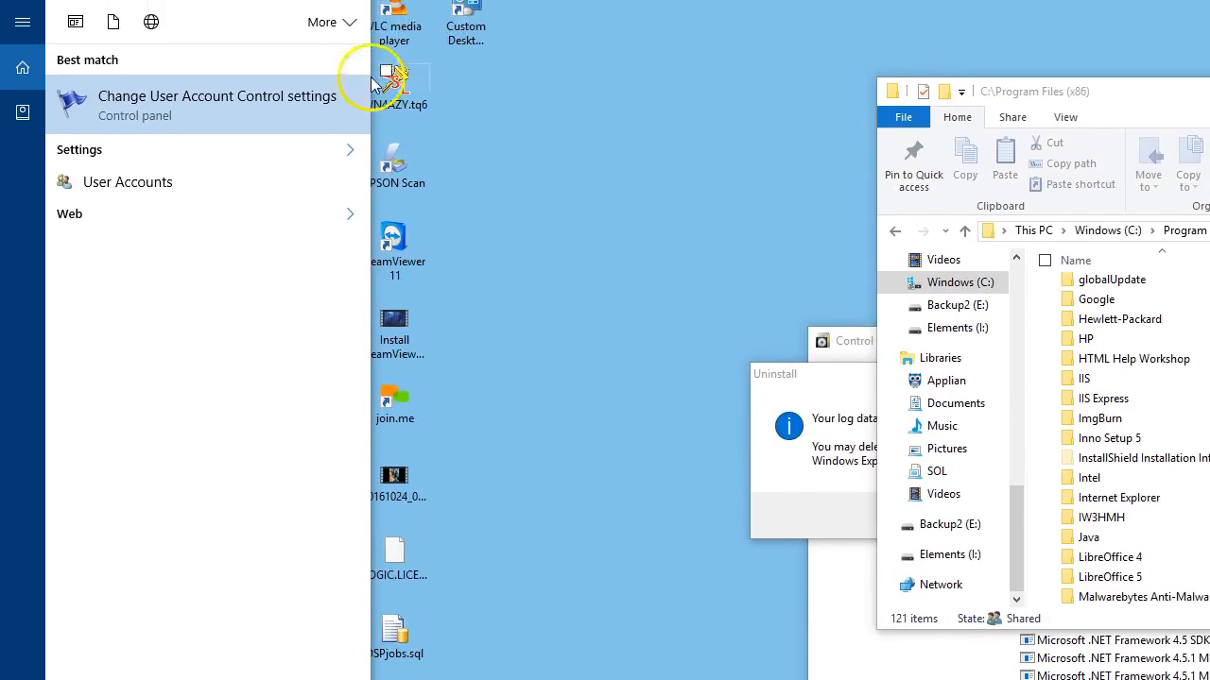
pyautogui.click(253, 98)
pyautogui.moveTo(749, 390); pyautogui.dragTo(747, 534)
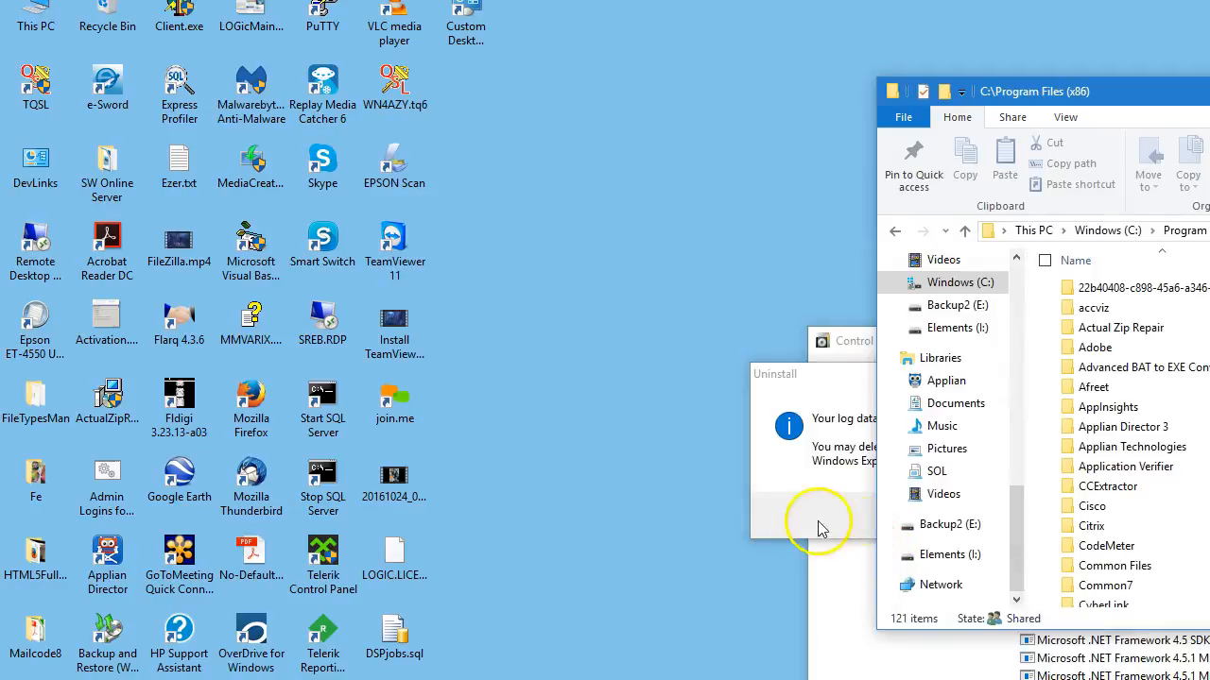
# Dismiss the Uninstall message about the log data.
pyautogui.click(820, 529)
pyautogui.click(1111, 514)
pyautogui.click(1113, 526)
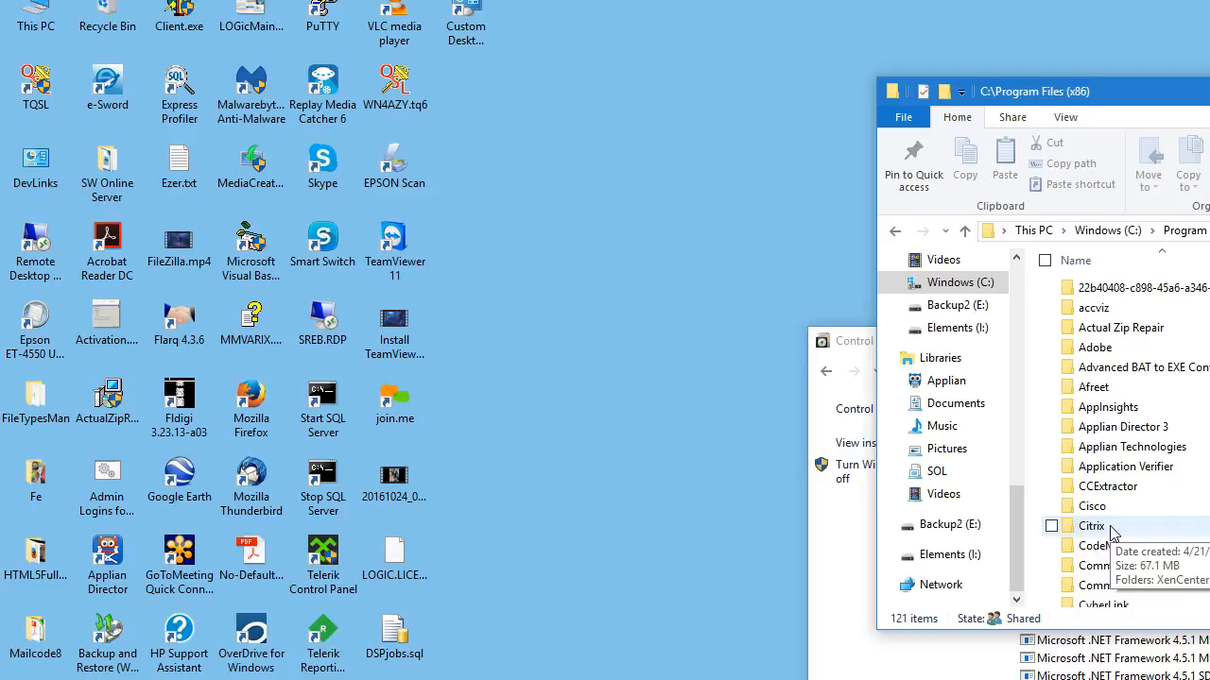
pyautogui.click(1064, 529)
pyautogui.click(1052, 528)
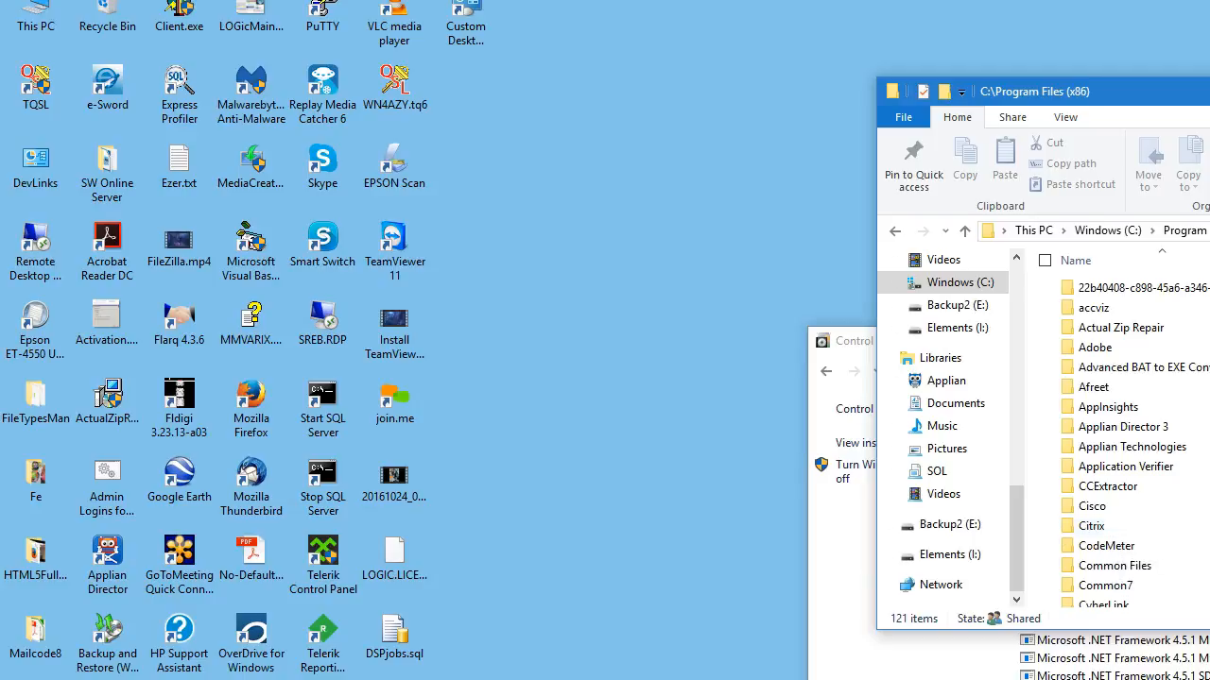